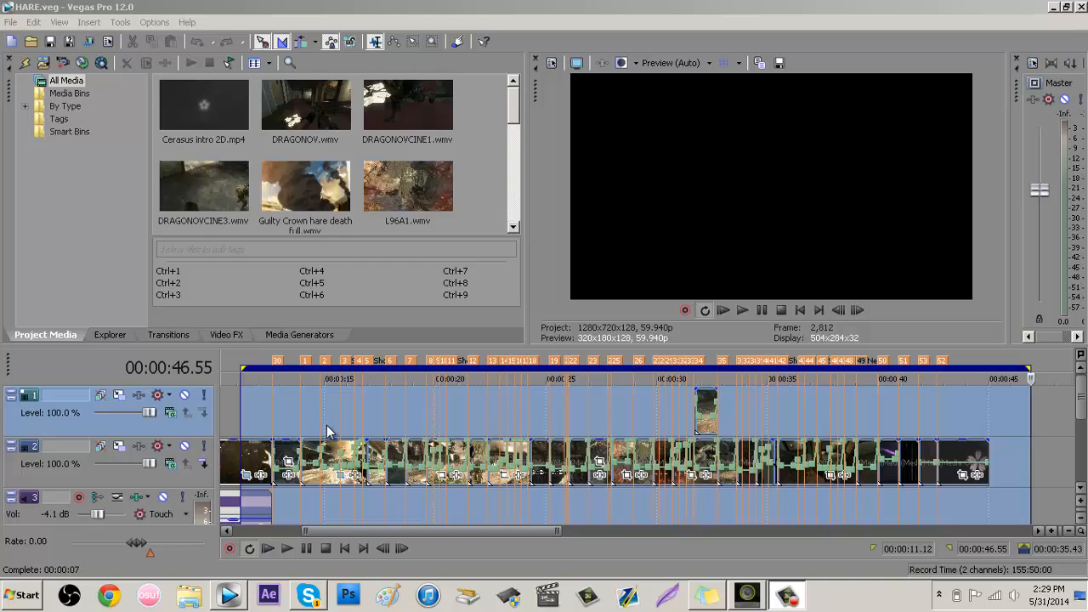
# - Select the timeline range from about 00:00:11.36 to 00:00:23.35 and play it back in the preview
pyautogui.click(428, 400)
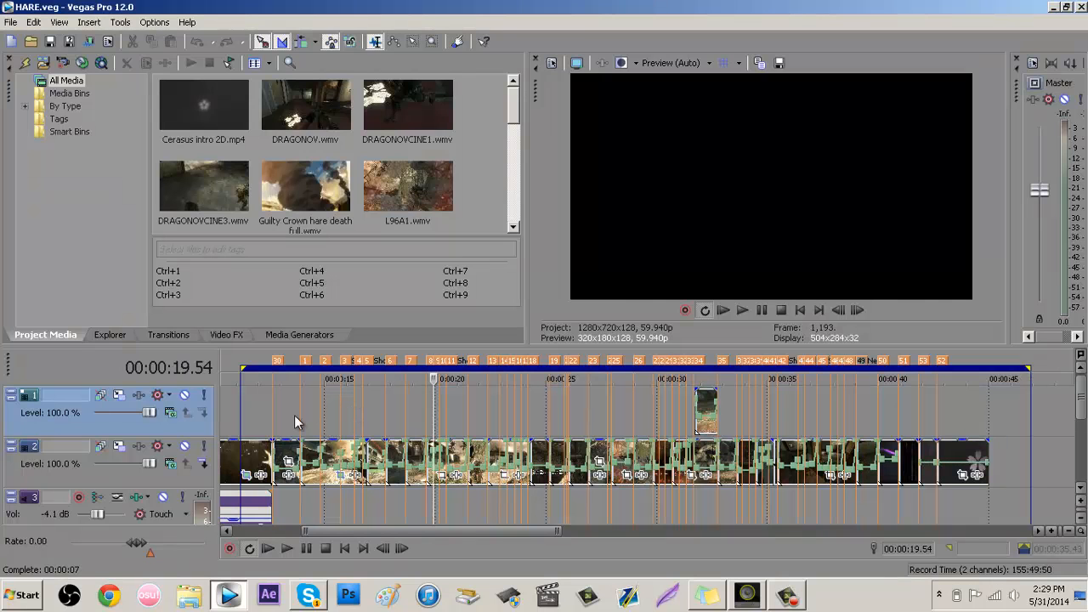
pyautogui.moveTo(255, 425); pyautogui.dragTo(513, 429)
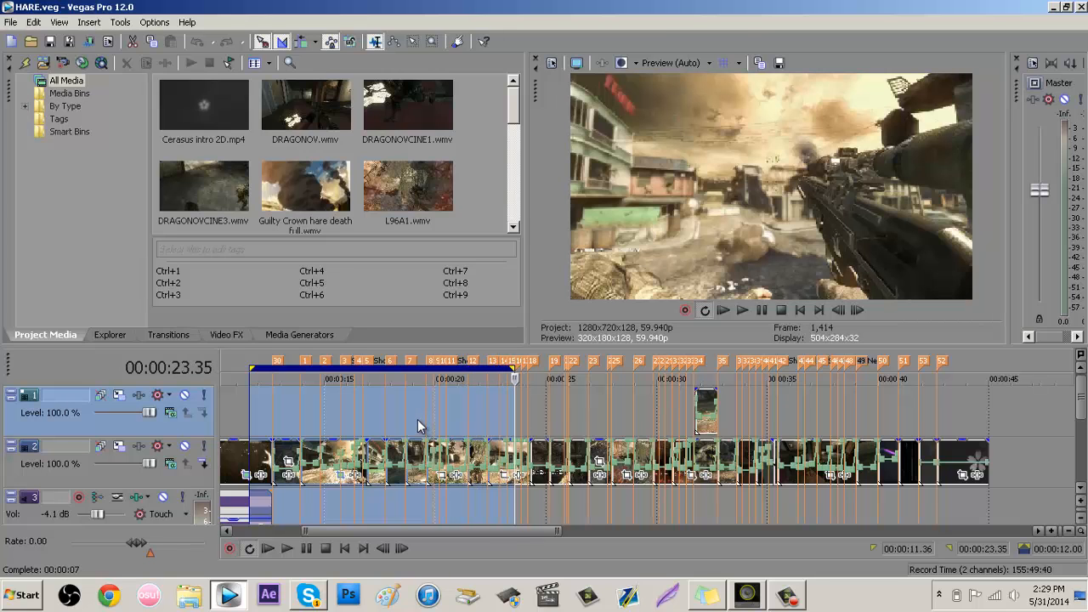
pyautogui.press('space')
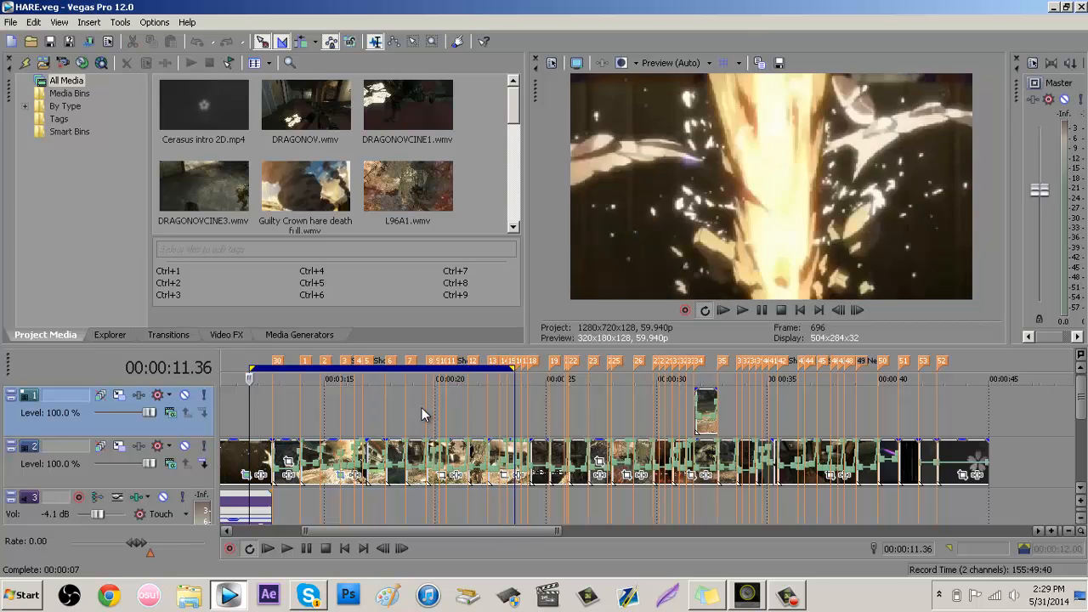
pyautogui.press('space')
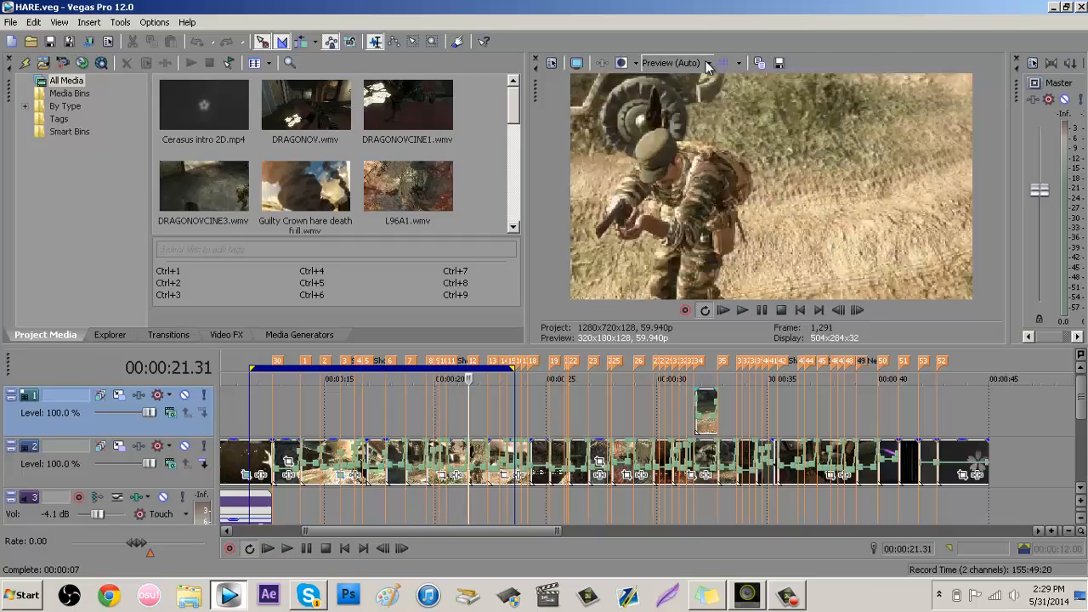
pyautogui.press('space')
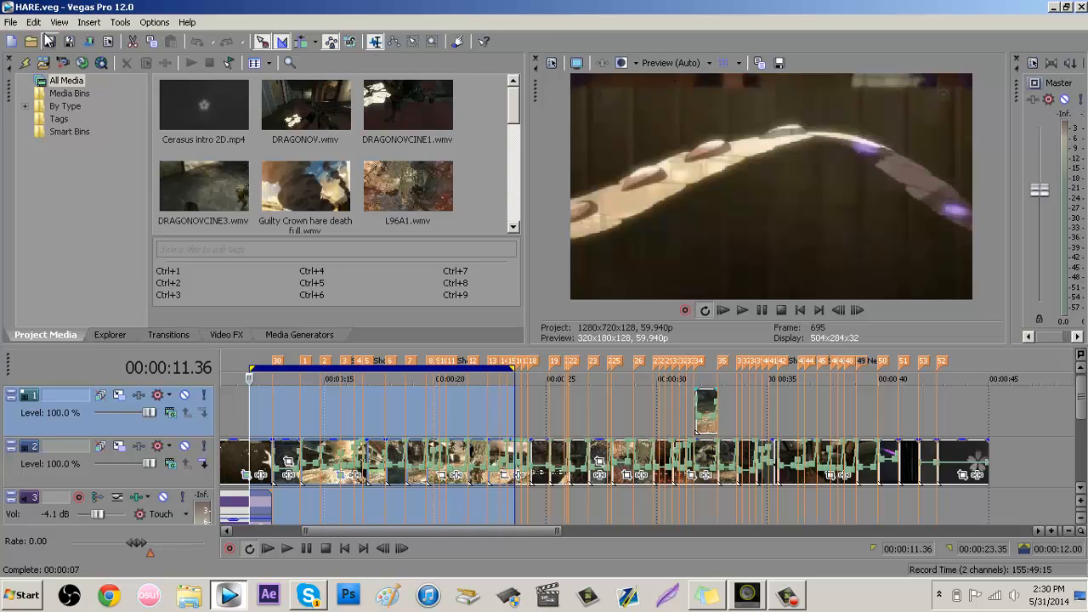
# - Set the maximum Dynamic RAM Preview to 4869 MB in the video preferences and confirm the change
pyautogui.click(11, 22)
pyautogui.moveTo(36, 24)
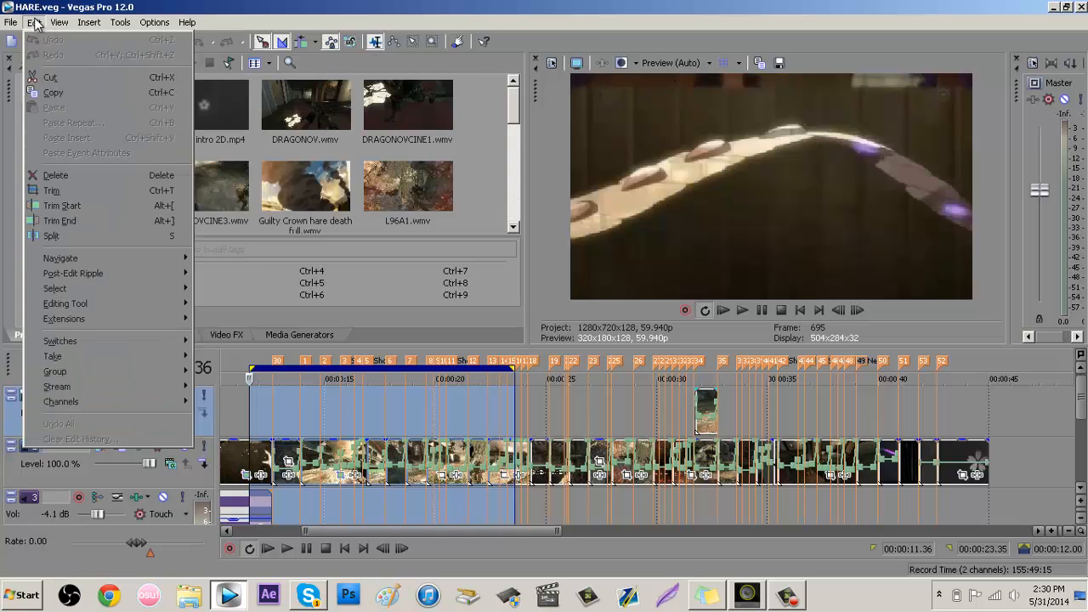
pyautogui.click(163, 8)
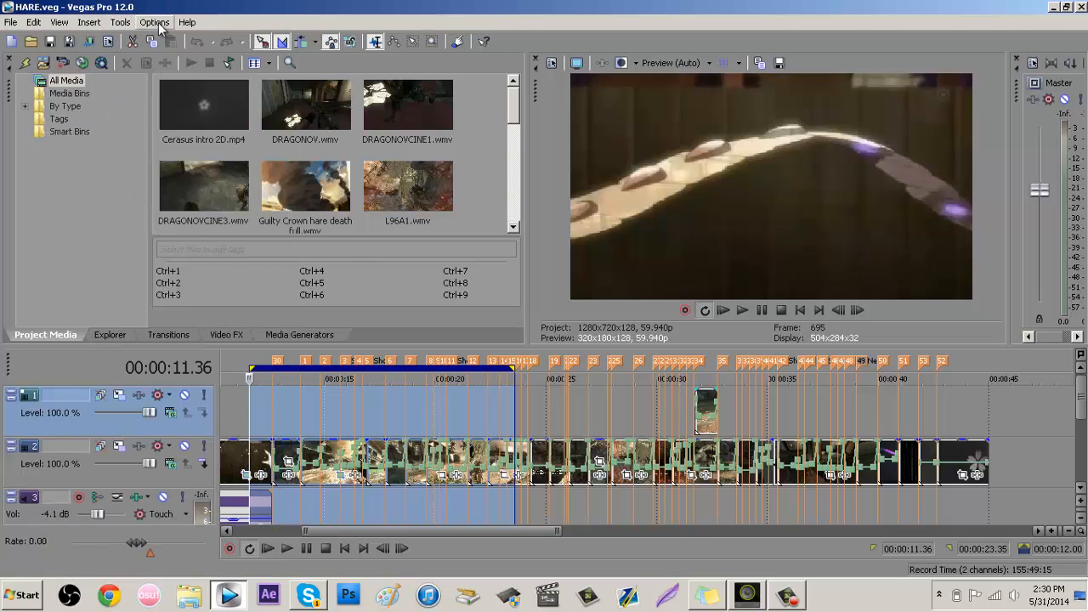
pyautogui.click(157, 23)
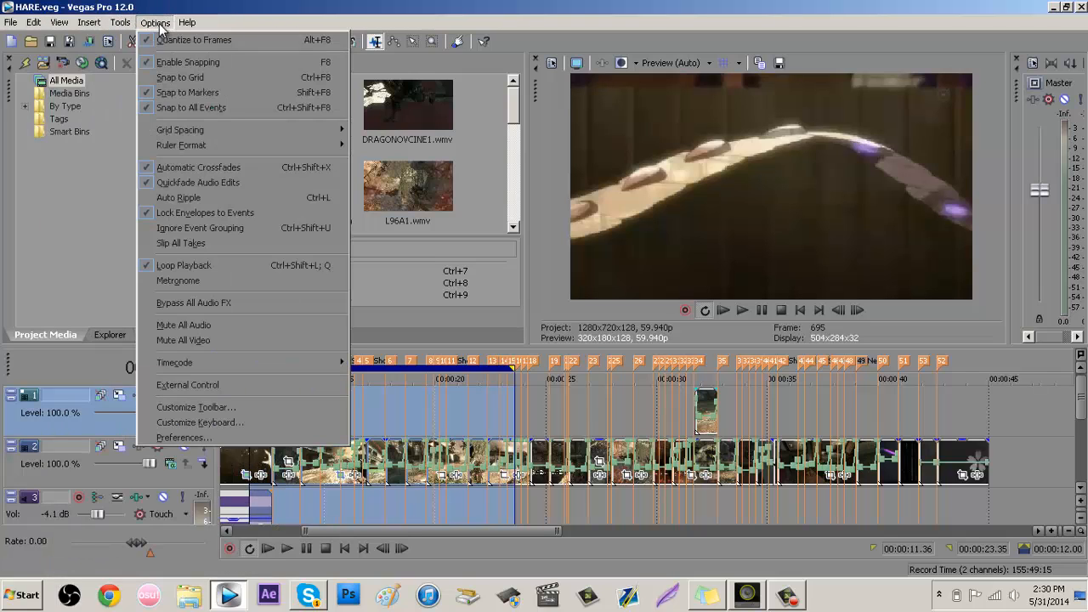
pyautogui.click(212, 442)
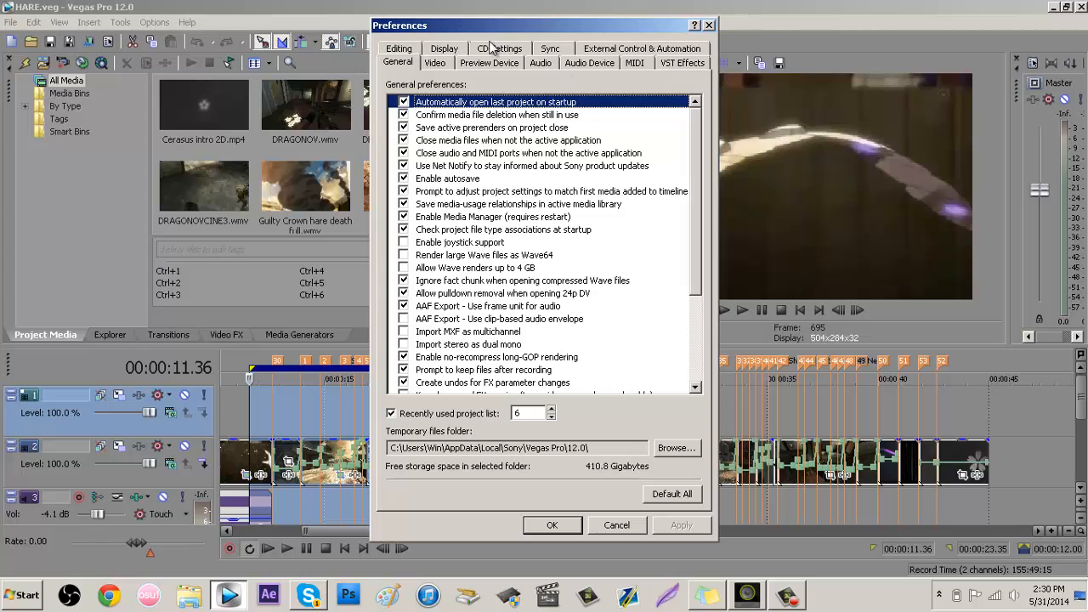
pyautogui.click(436, 64)
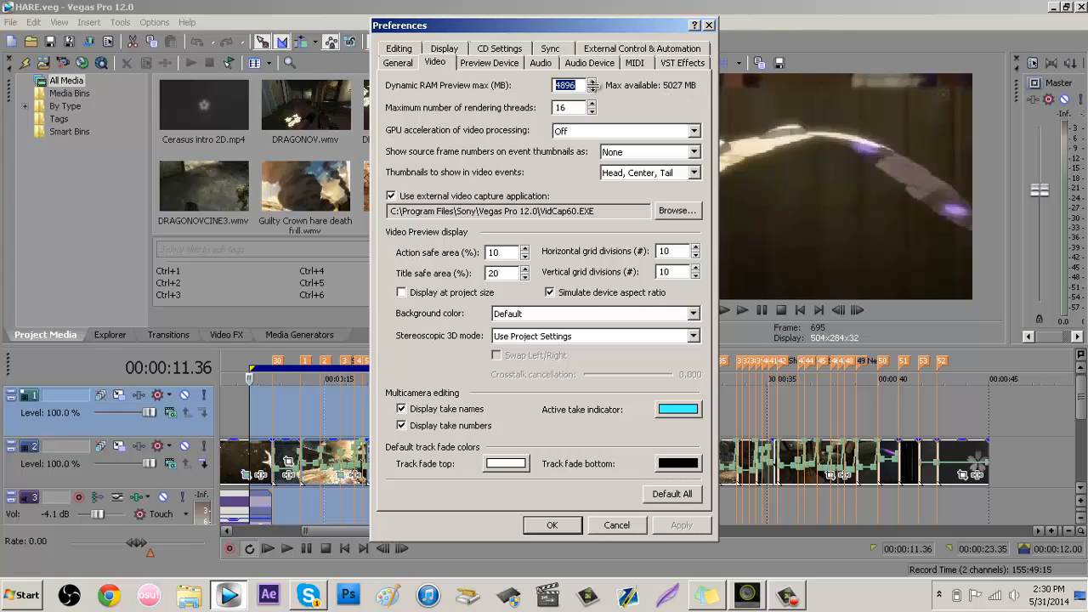
pyautogui.write('5027')
pyautogui.moveTo(600, 86); pyautogui.dragTo(599, 86)
pyautogui.click(690, 526)
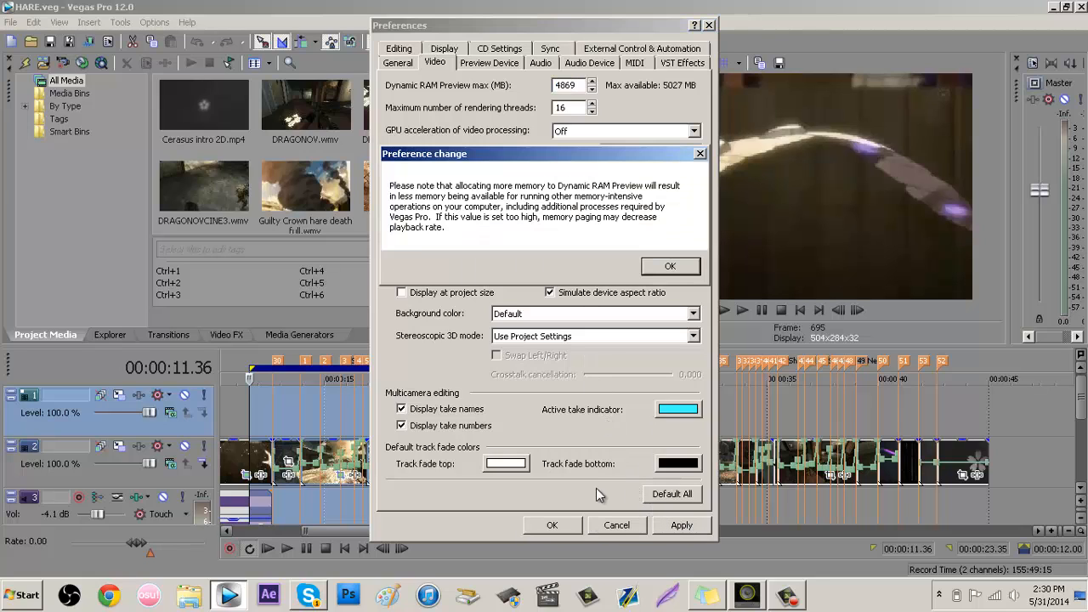
pyautogui.click(670, 268)
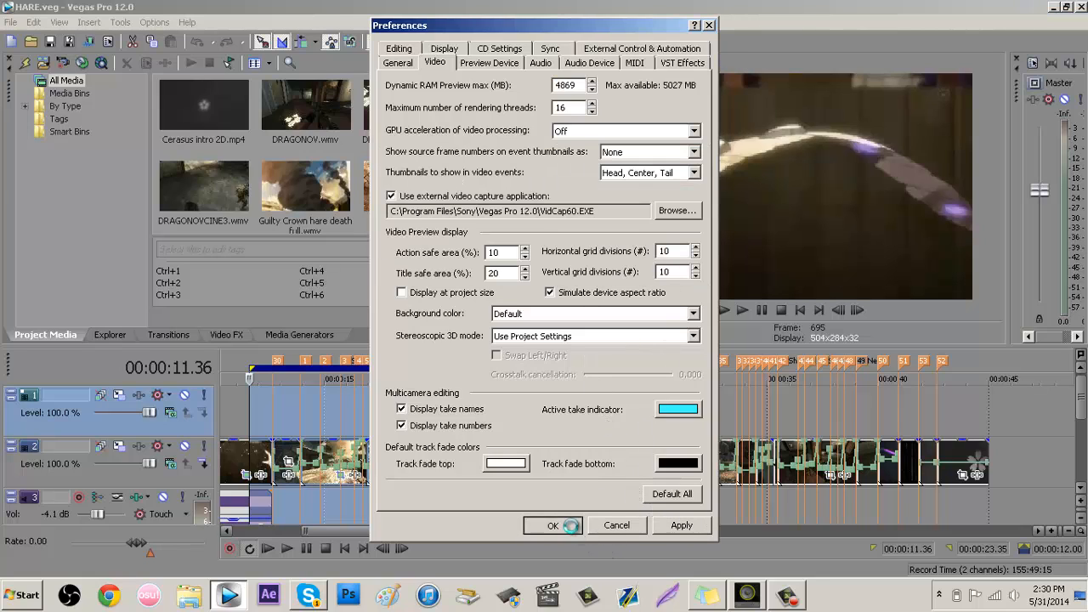
pyautogui.click(568, 526)
# - Select the timeline range from about 00:00:11.40 to 00:00:24.16
pyautogui.click(351, 408)
pyautogui.click(308, 408)
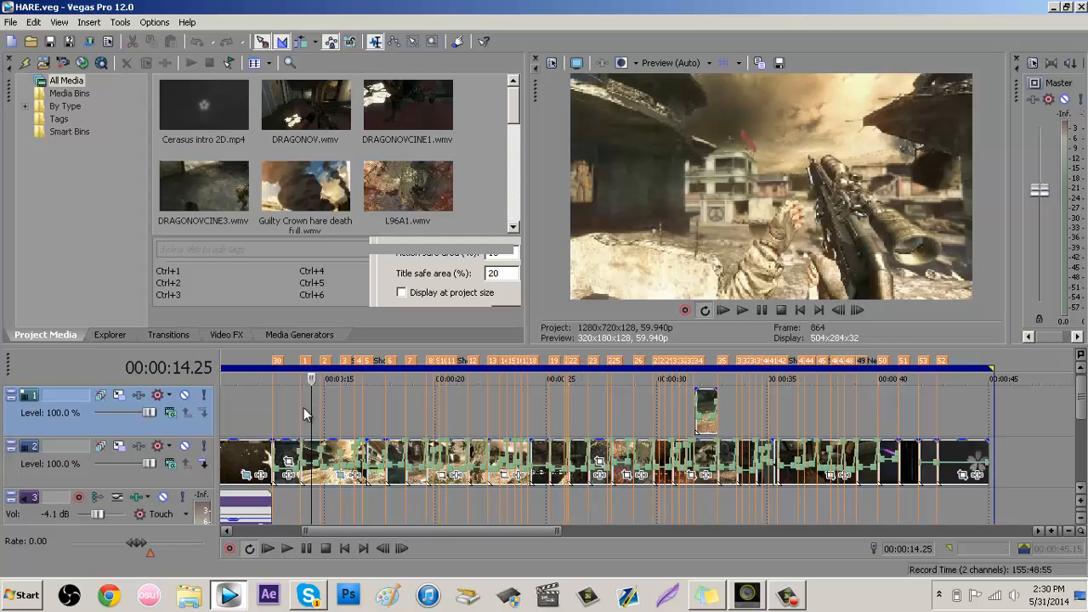
pyautogui.moveTo(252, 404); pyautogui.dragTo(530, 438)
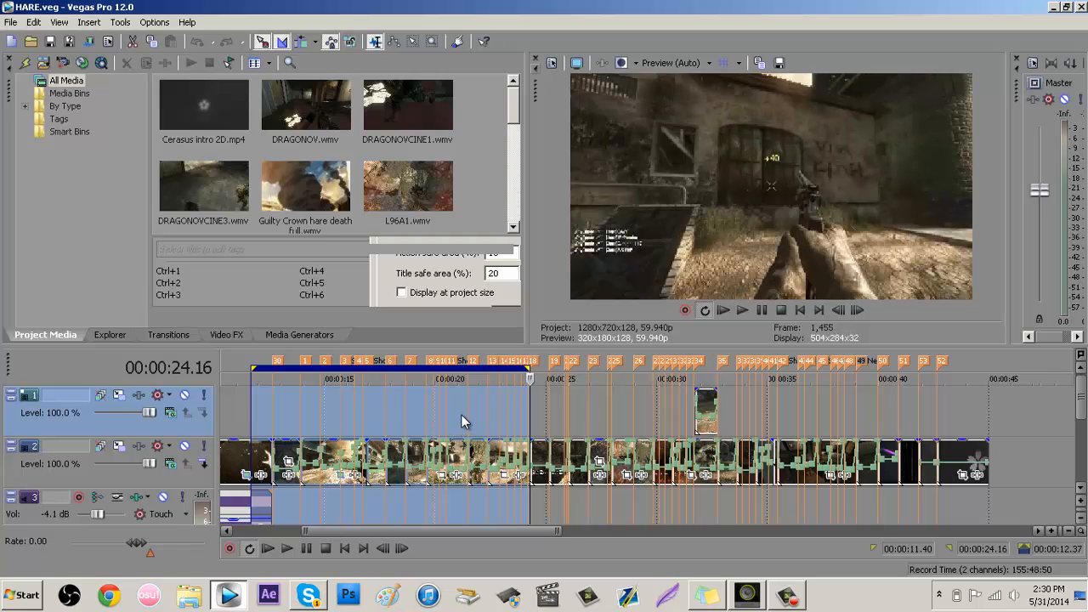
pyautogui.doubleClick(462, 415)
pyautogui.click(446, 412)
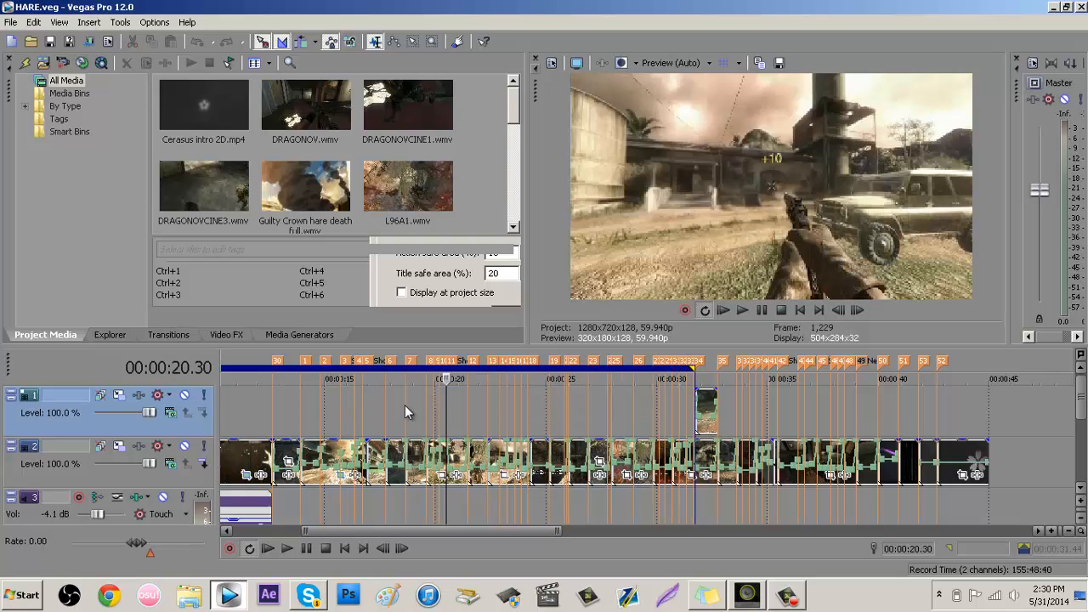
# - Place the playhead at the start of the PGS1CINE1 clip at 00:00:12.39 and open its Event Pan/Crop
pyautogui.click(273, 406)
pyautogui.scroll(3, 420, 395)
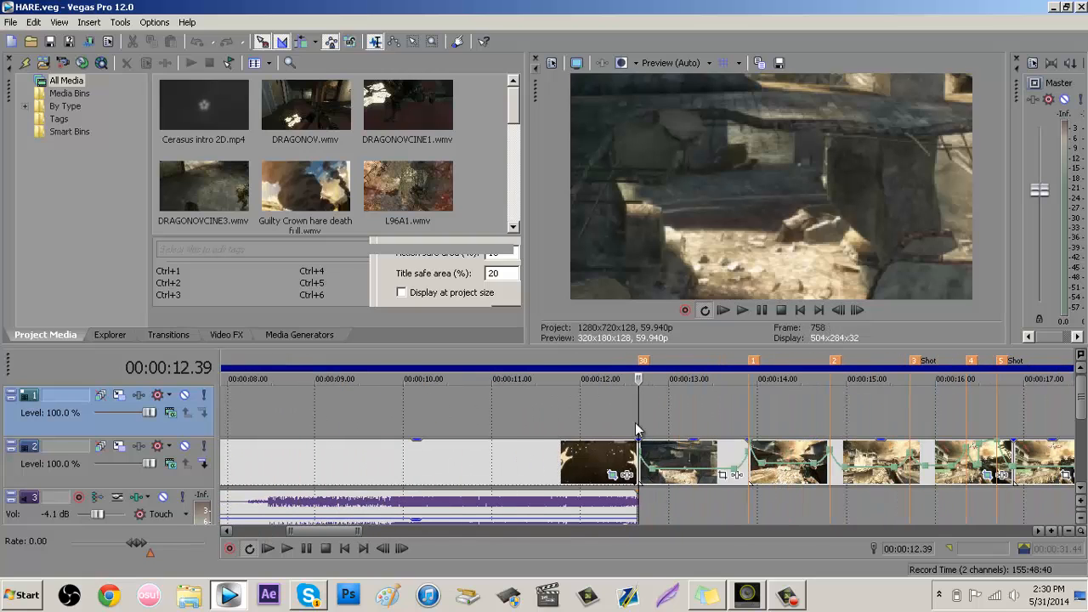
pyautogui.scroll(2, 729, 442)
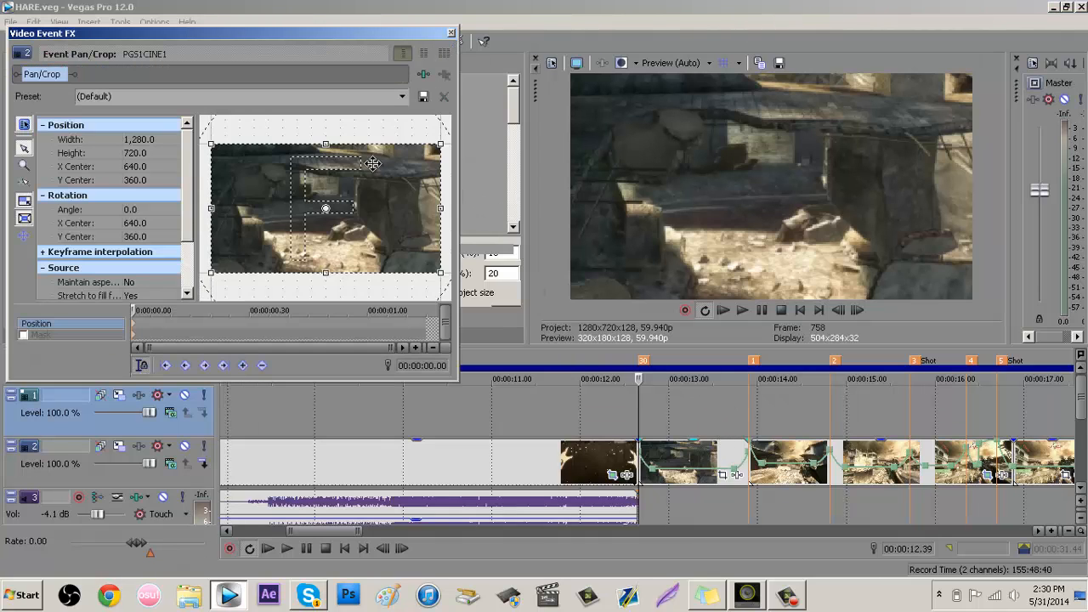
pyautogui.moveTo(445, 140); pyautogui.dragTo(416, 158)
pyautogui.rightClick(285, 232)
pyautogui.click(307, 237)
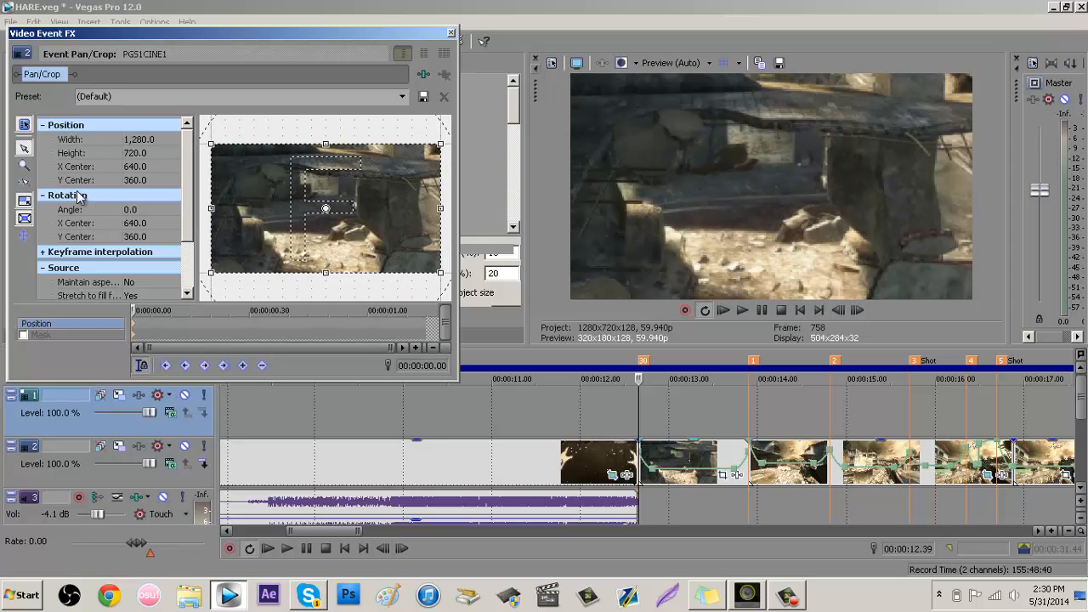
# - Enable snapping and crop the clip's first frame around its center to 640 by 360
pyautogui.click(24, 181)
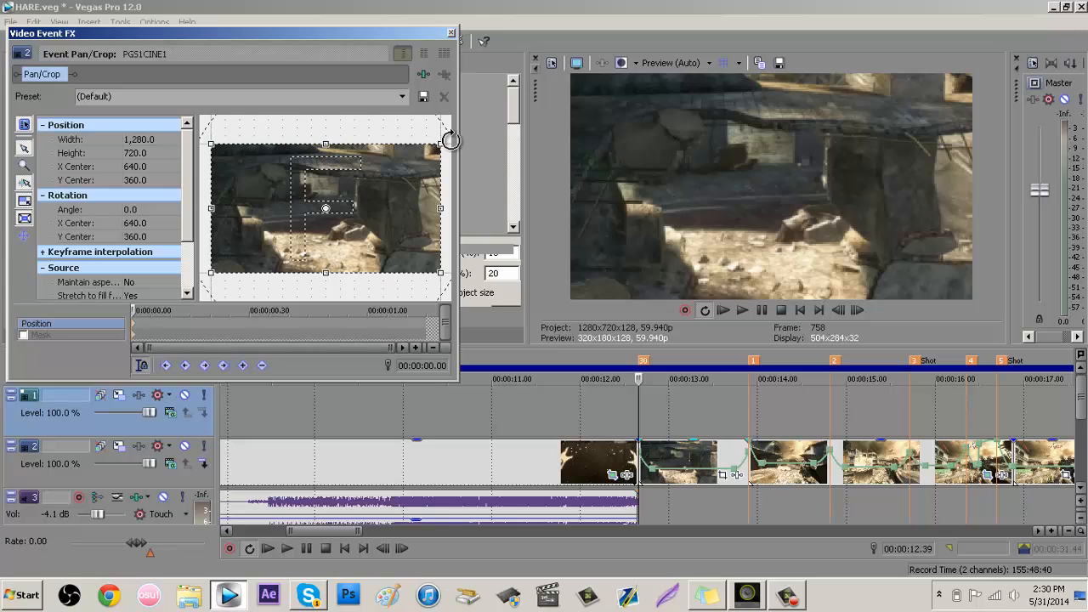
pyautogui.moveTo(442, 141); pyautogui.dragTo(390, 169)
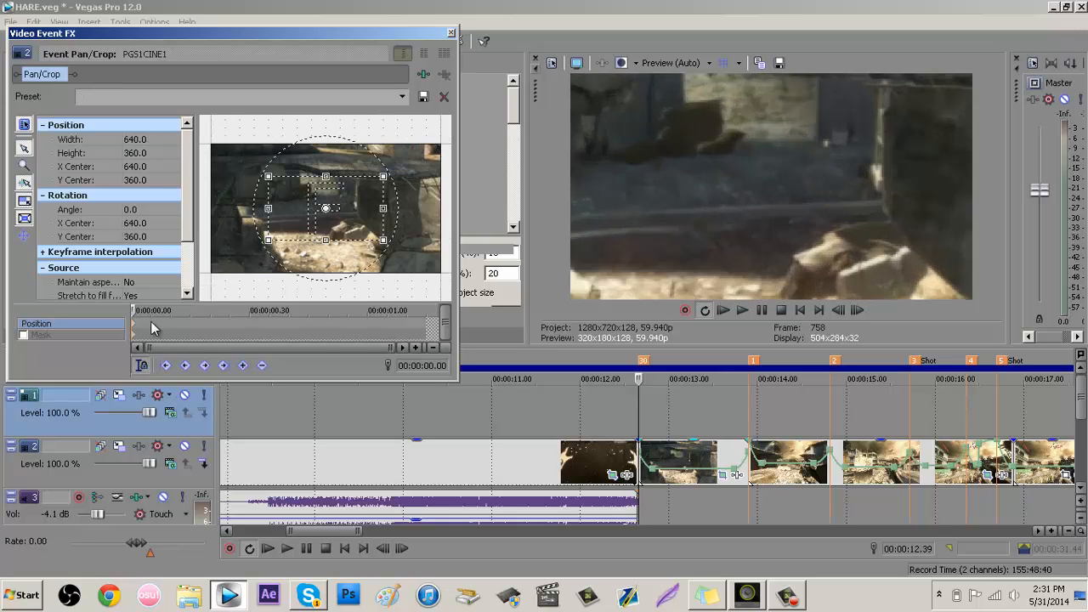
# - Add a Pan/Crop position keyframe 10 frames into the PGS1CINE1 clip that restores the full 1280 by 720 frame
pyautogui.click(674, 436)
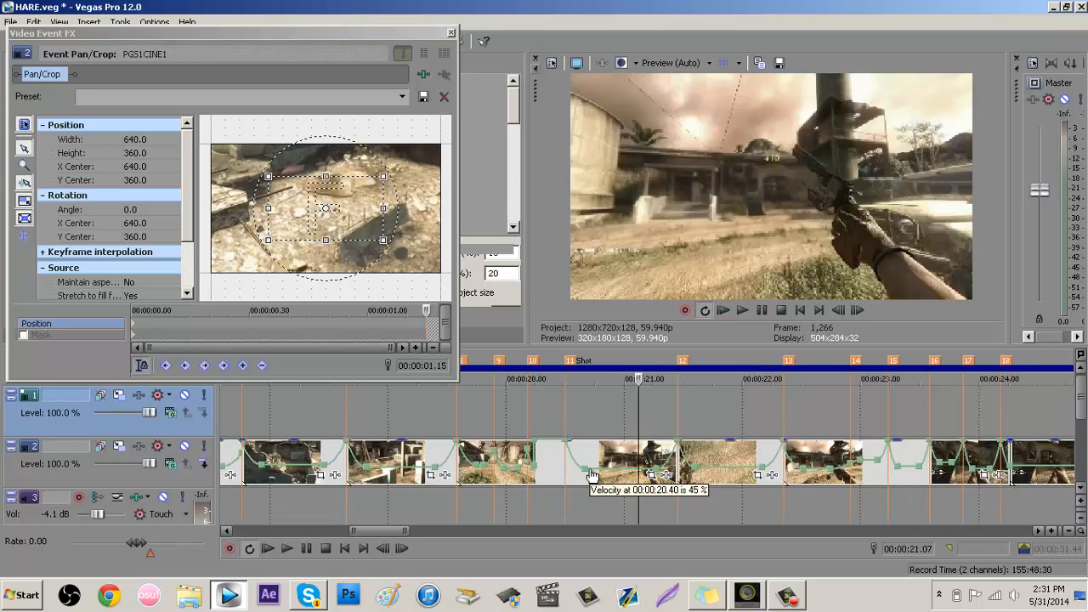
pyautogui.scroll(-5, 516, 451)
pyautogui.click(478, 417)
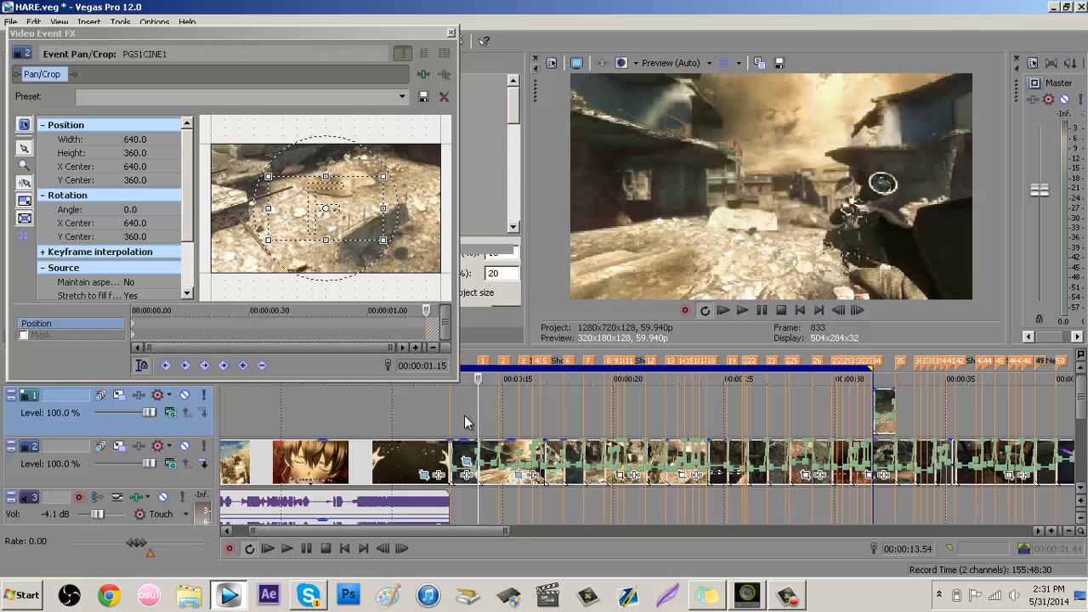
pyautogui.scroll(5, 431, 435)
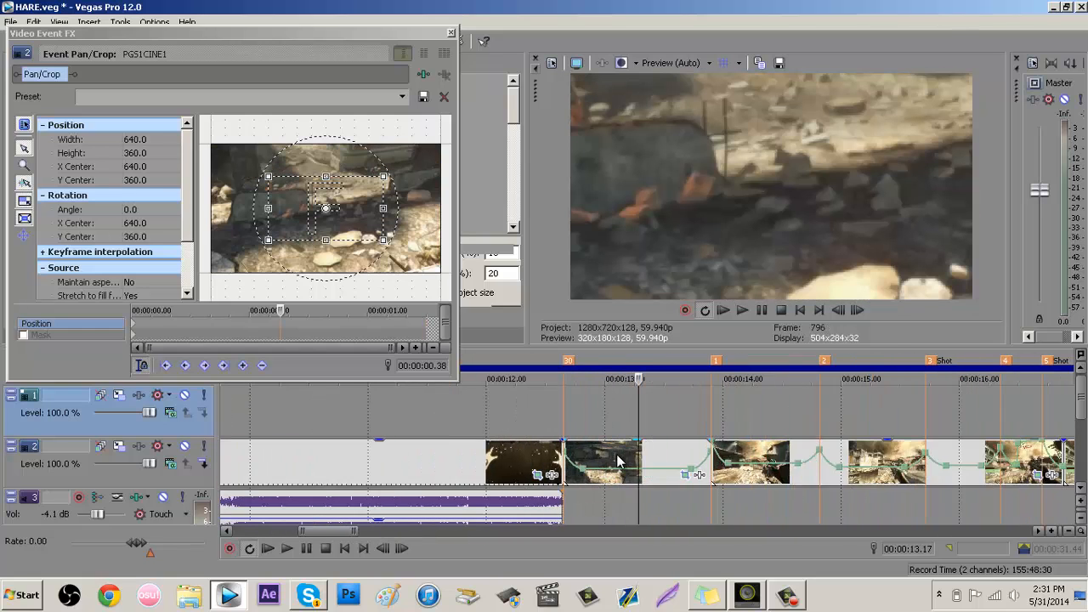
pyautogui.click(431, 436)
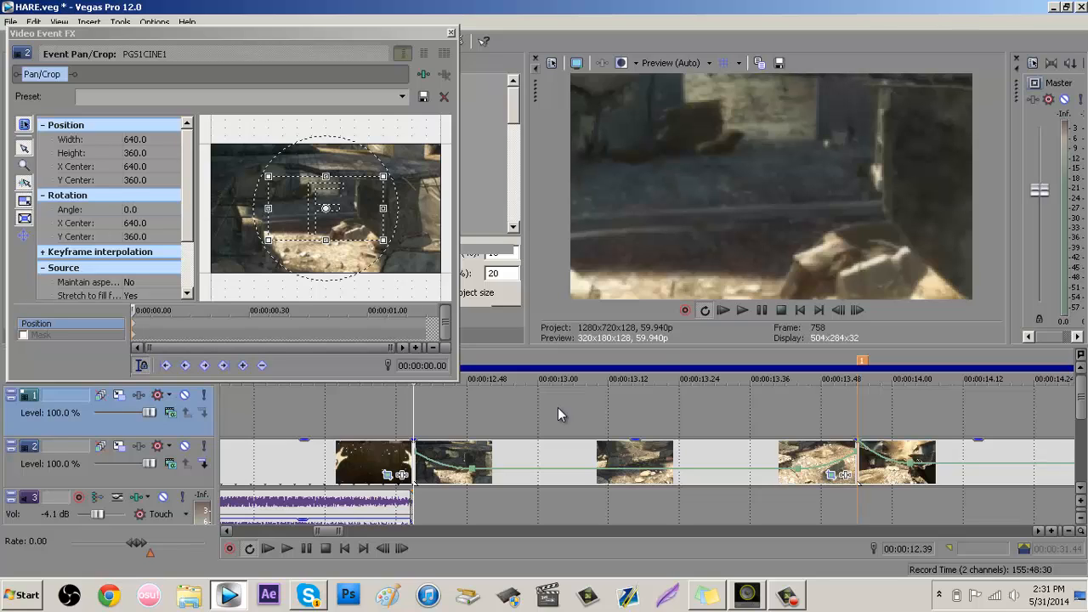
pyautogui.press('Right')
pyautogui.press('Right')
pyautogui.press('Right')
pyautogui.press('Right')
pyautogui.press('Right')
pyautogui.press('Right')
pyautogui.press('Right')
pyautogui.press('Right')
pyautogui.press('Right')
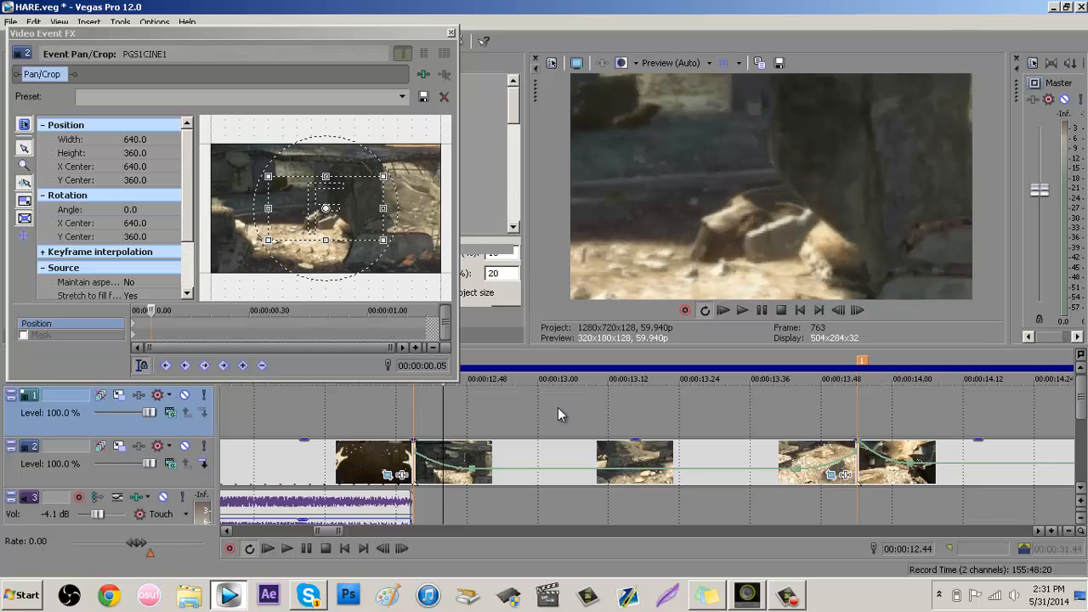
pyautogui.press('Right')
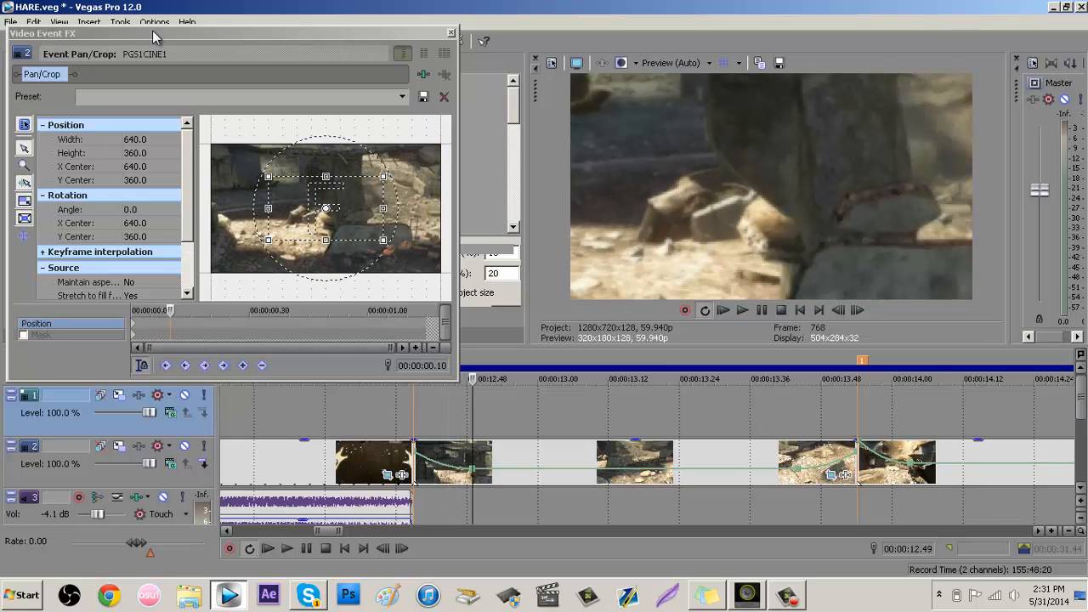
pyautogui.rightClick(291, 166)
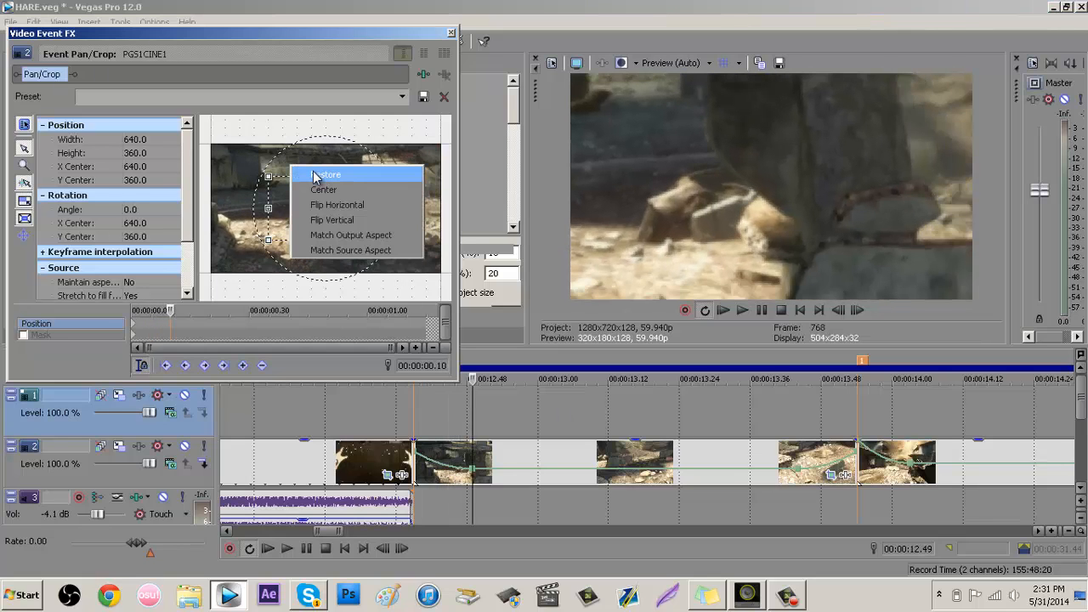
pyautogui.click(314, 177)
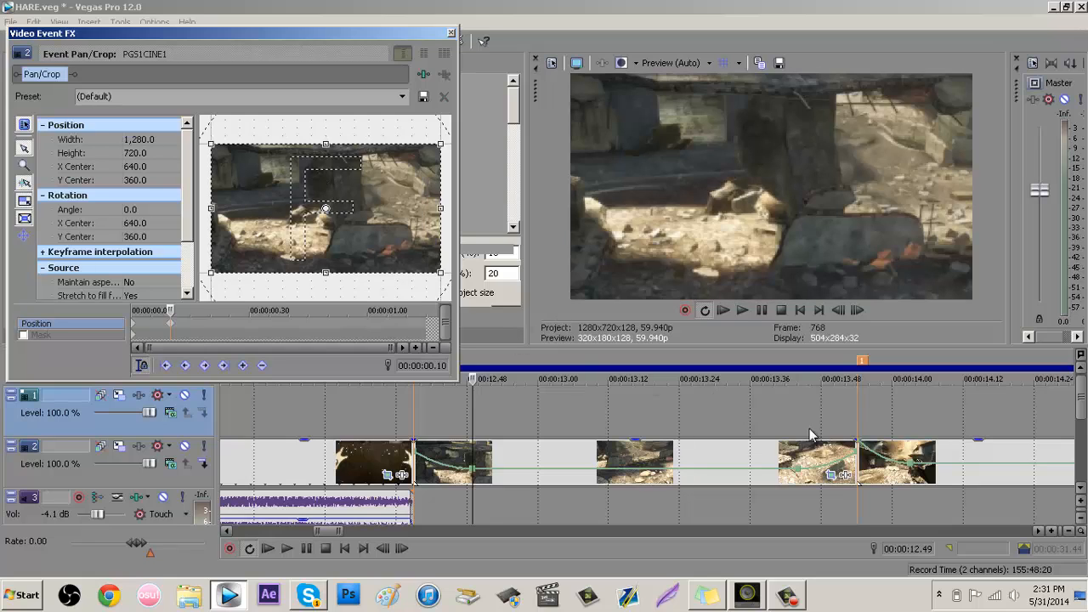
# - Copy the first 640 by 360 position keyframe to the end of the clip at 00:00:01.15
pyautogui.click(863, 429)
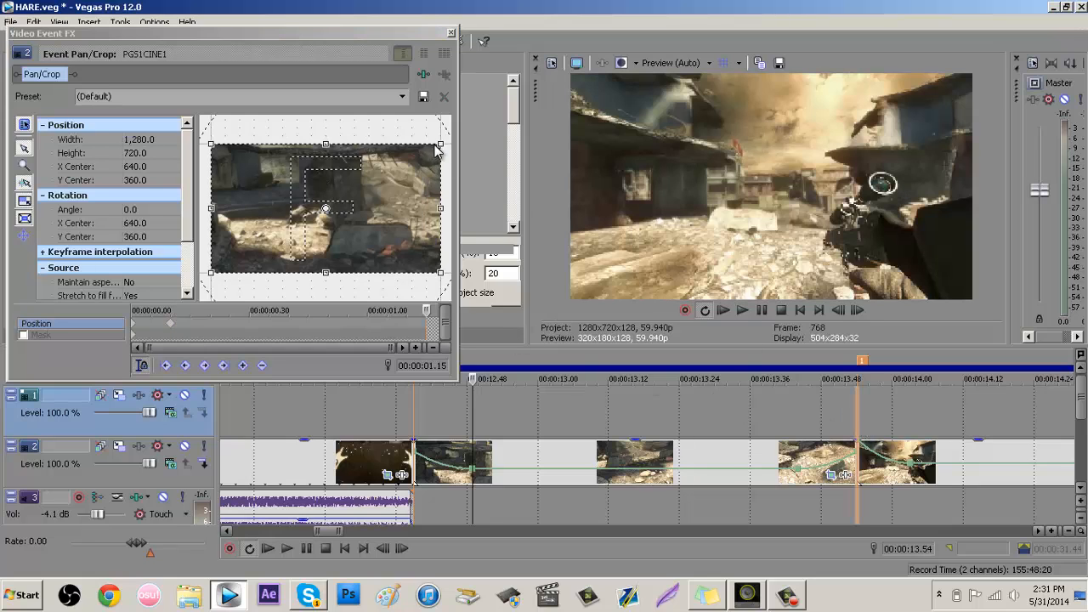
pyautogui.click(137, 336)
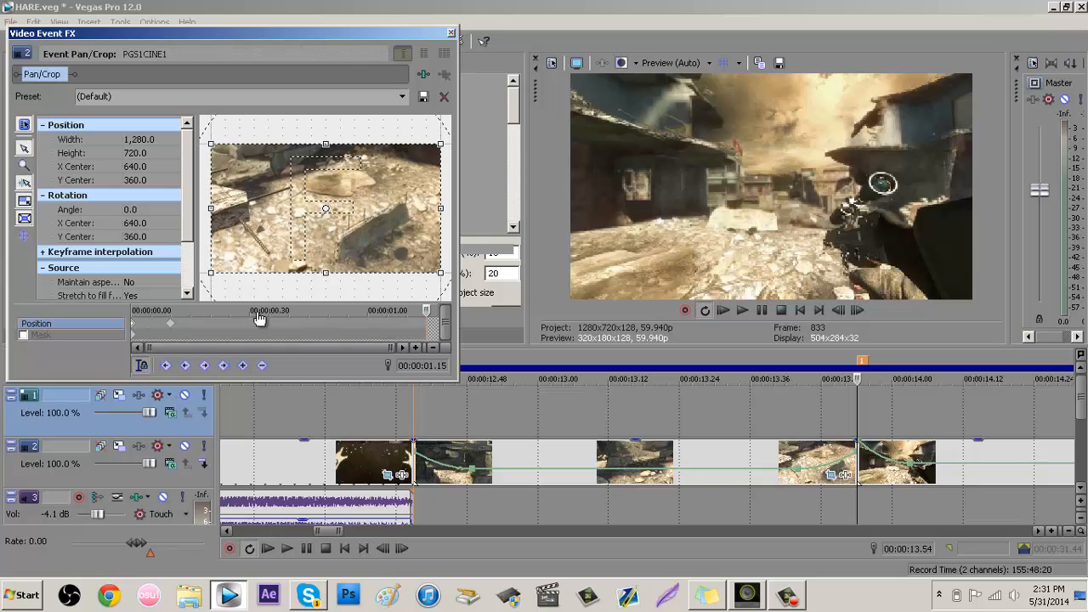
pyautogui.press('Home')
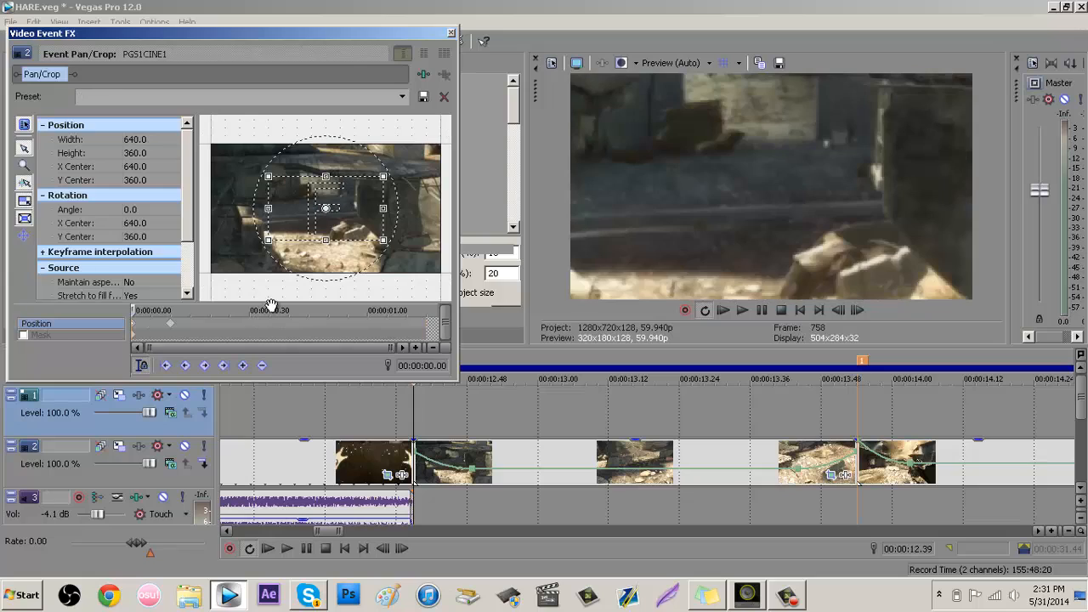
pyautogui.click(440, 330)
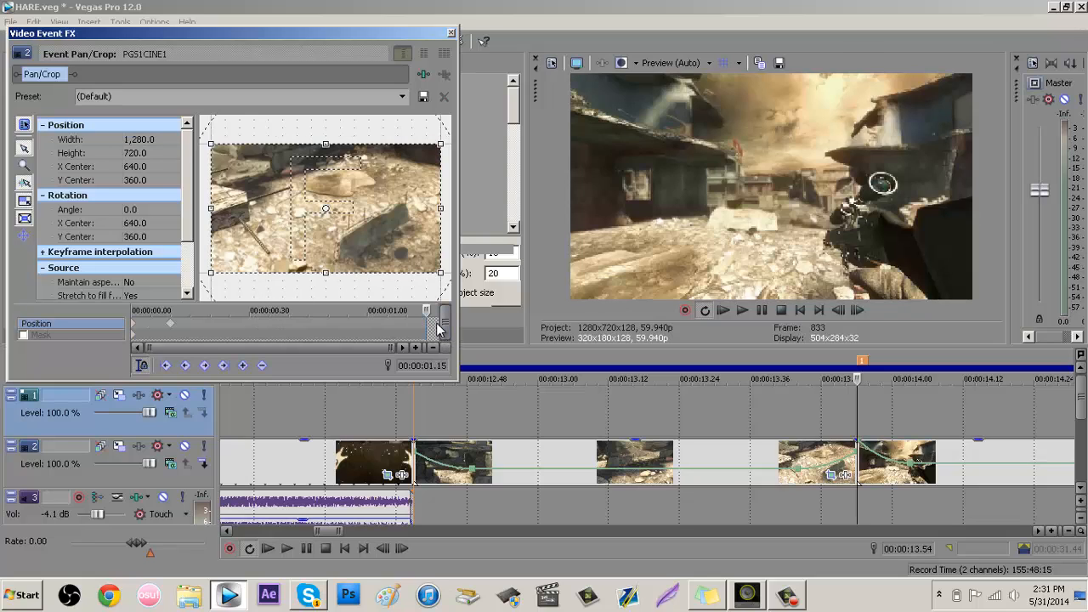
pyautogui.hotkey('ctrl', 'v')
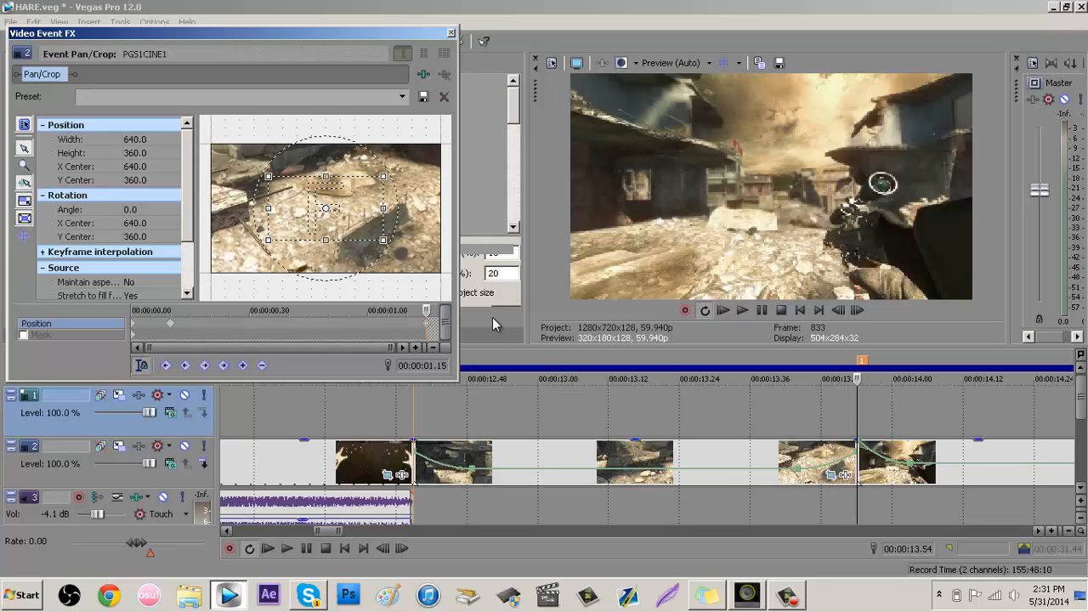
# - Add a Pan/Crop position keyframe at 00:00:01.05, 10 frames before the clip's end, restoring the full 1280 by 720 frame
pyautogui.press('Left')
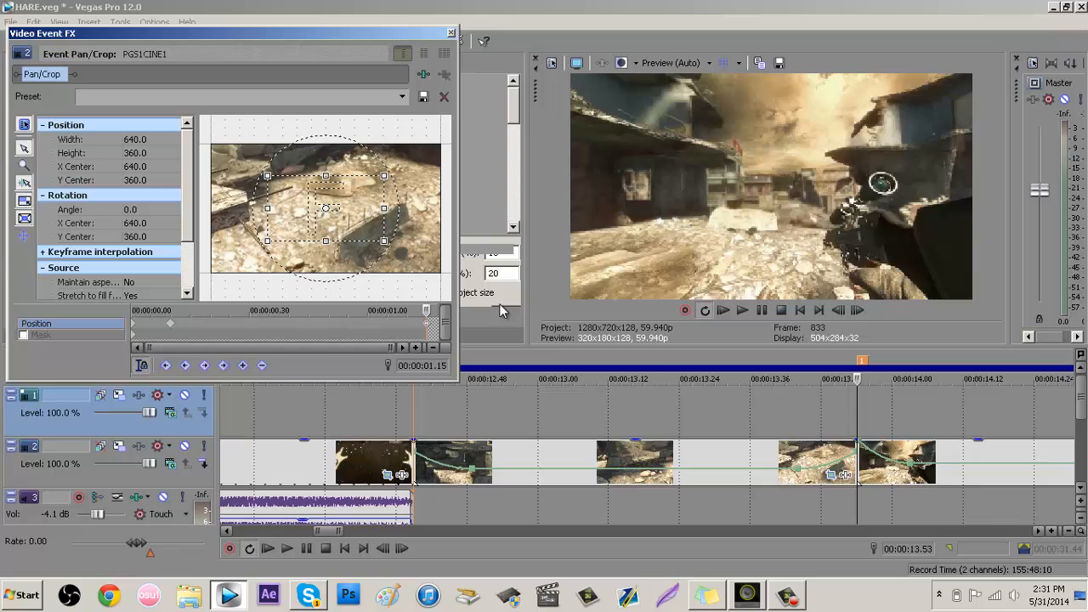
pyautogui.press('Left')
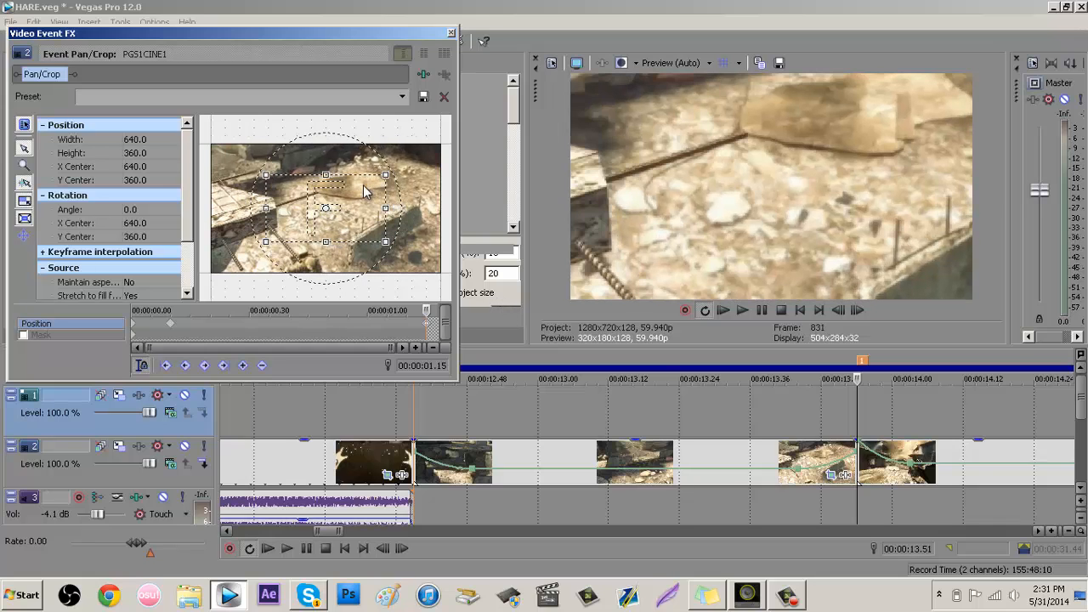
pyautogui.press('Left')
pyautogui.press('Left')
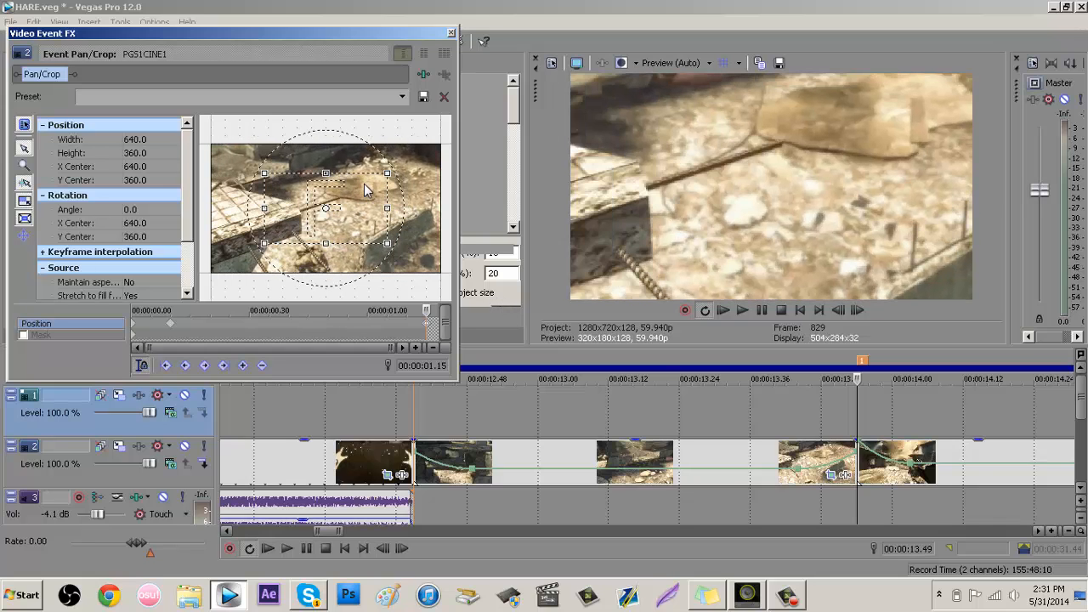
pyautogui.press('Left')
pyautogui.press('Left')
pyautogui.press('Left')
pyautogui.press('Left')
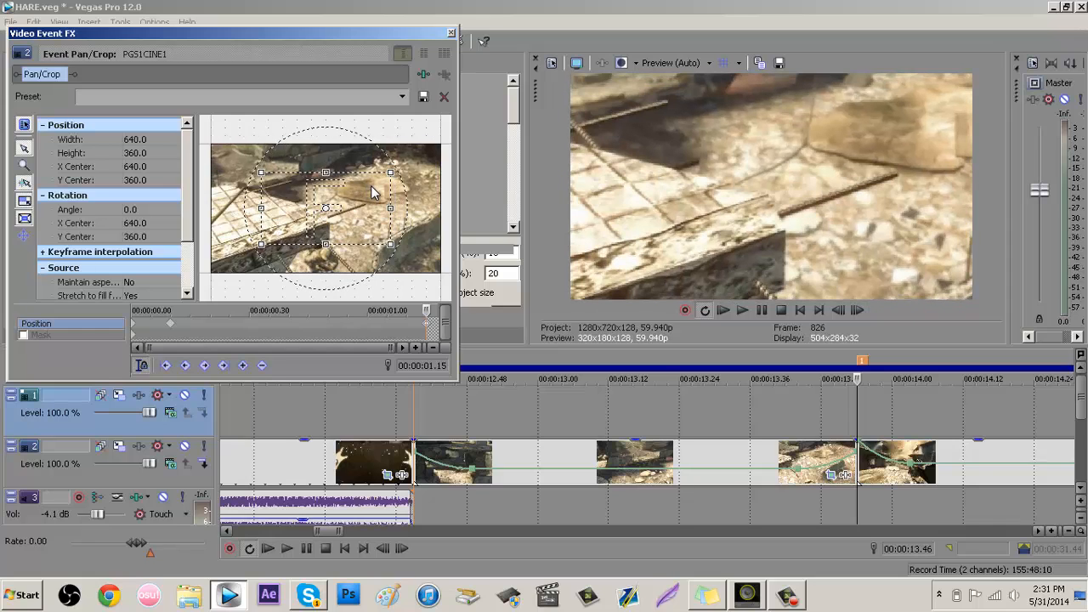
pyautogui.press('Left')
pyautogui.press('Left')
pyautogui.rightClick(367, 192)
pyautogui.click(414, 203)
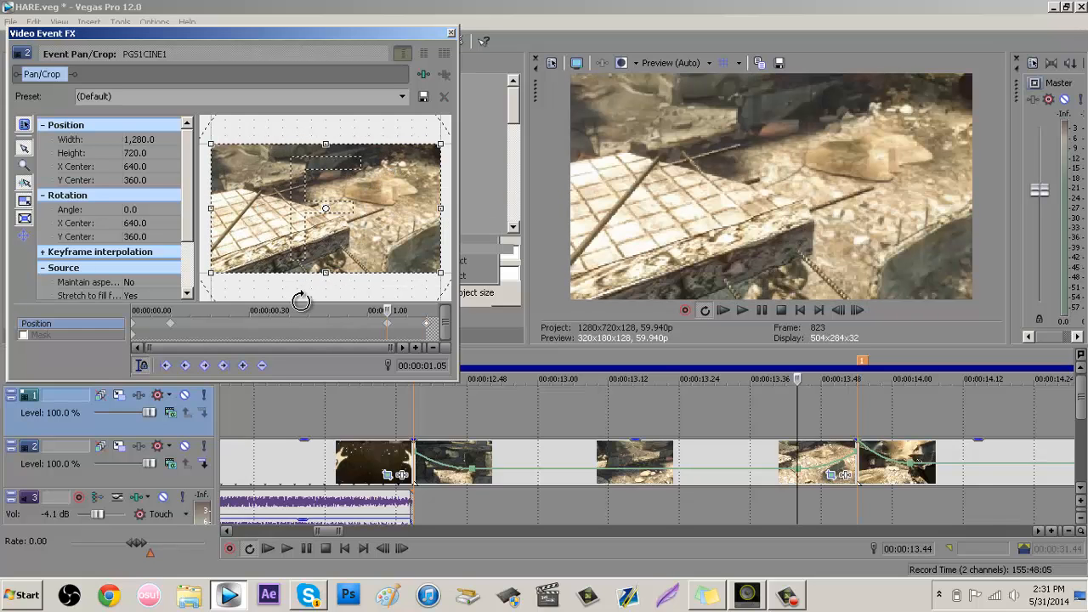
# - Add a middle Pan/Crop position keyframe at 00:00:00.38 with a slight centered crop of about 1232.5 by 693.3
pyautogui.click(281, 326)
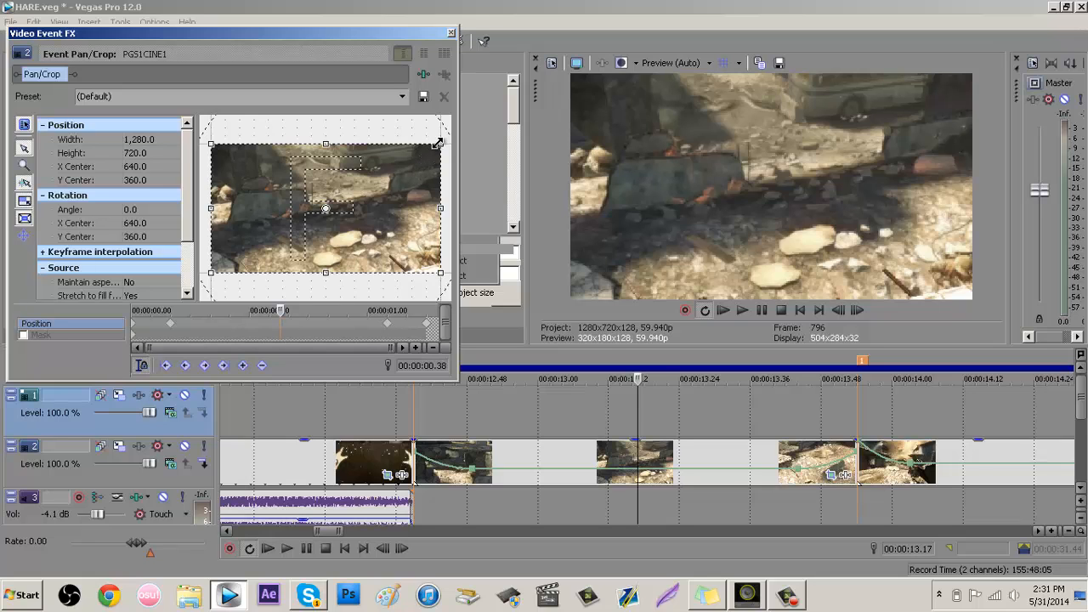
pyautogui.moveTo(439, 143); pyautogui.dragTo(444, 144)
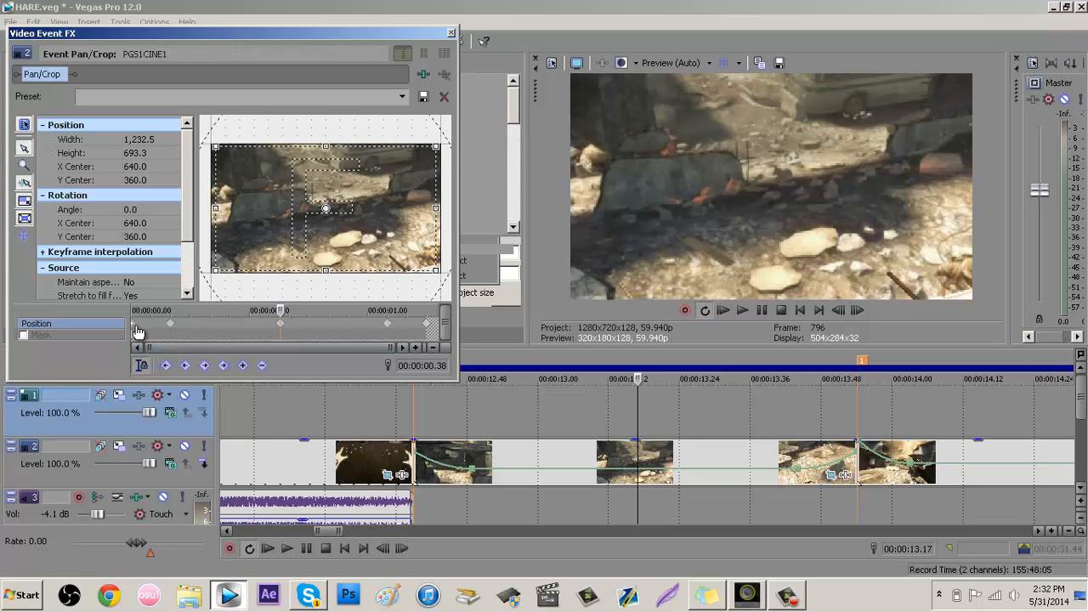
# - Set the PGS1CINE1 clip's Pan/Crop position keyframes to Smooth interpolation and scrub through the clip to check the zoom
pyautogui.click(136, 325)
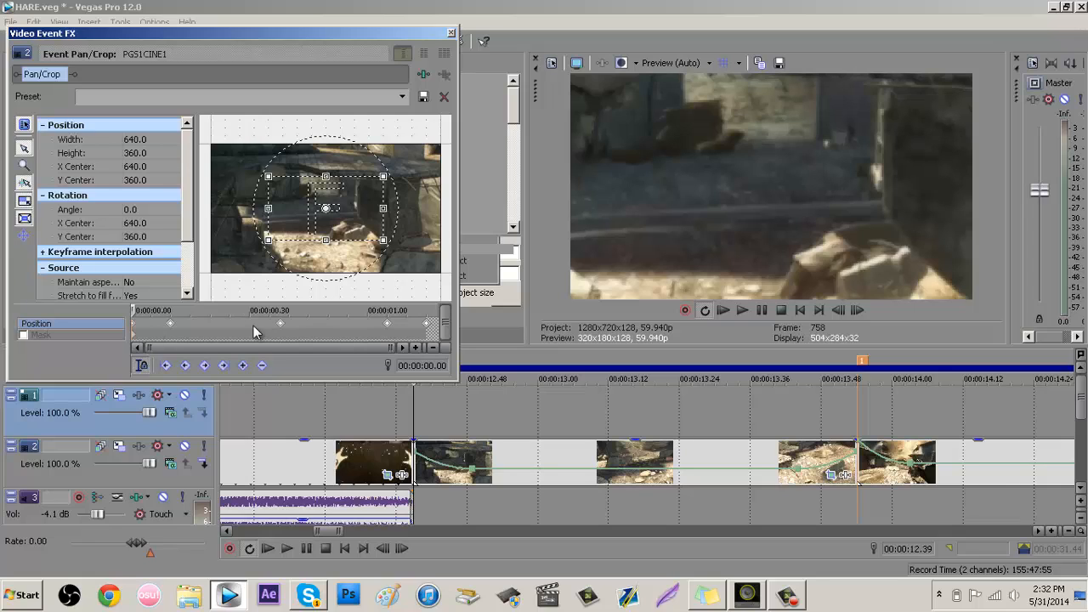
pyautogui.rightClick(427, 324)
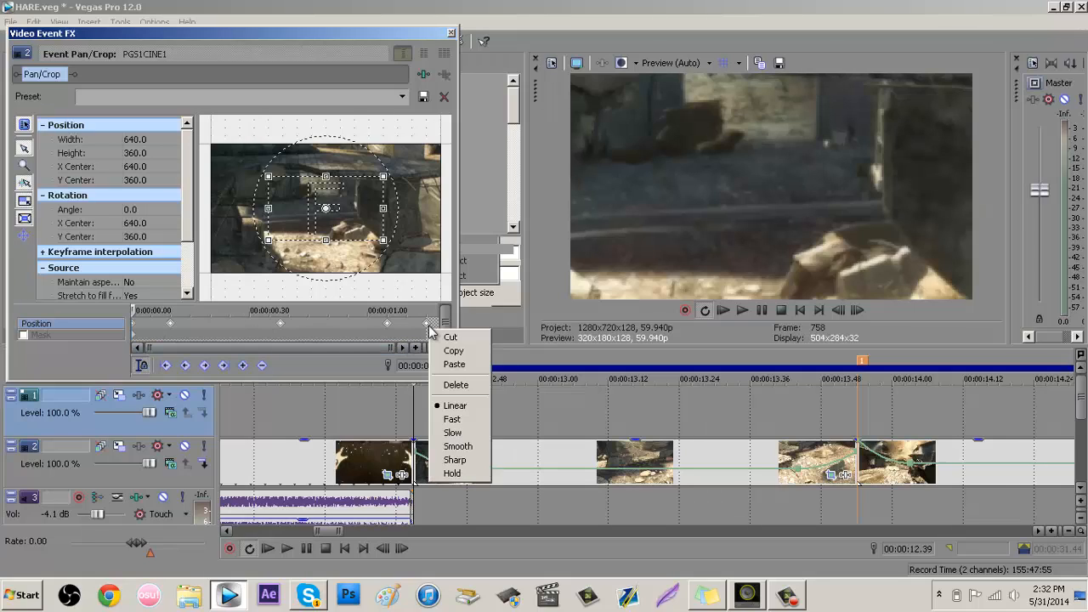
pyautogui.click(458, 447)
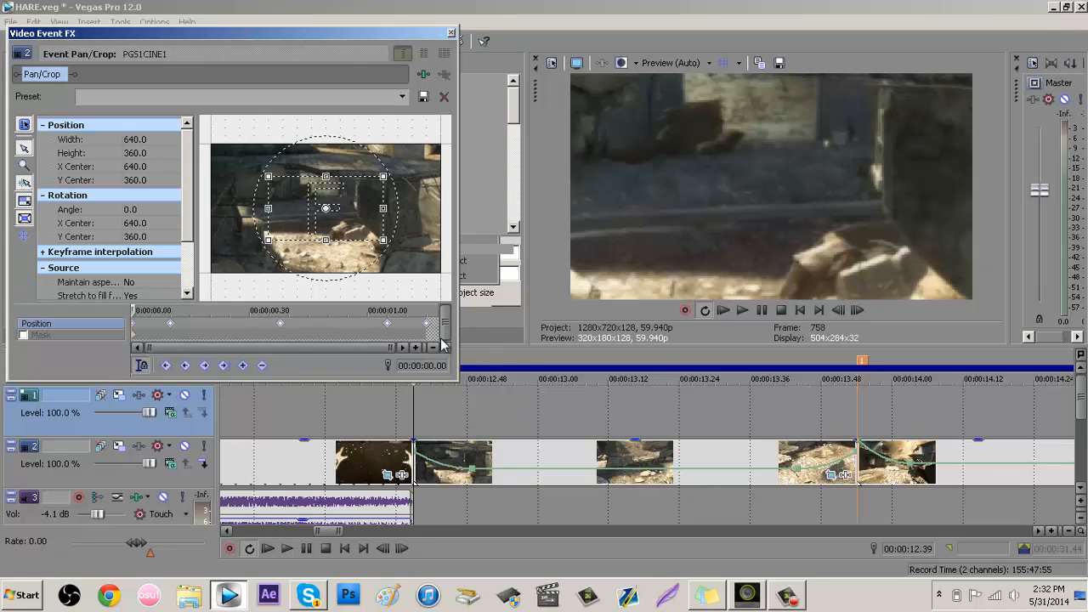
pyautogui.moveTo(136, 312); pyautogui.dragTo(401, 302)
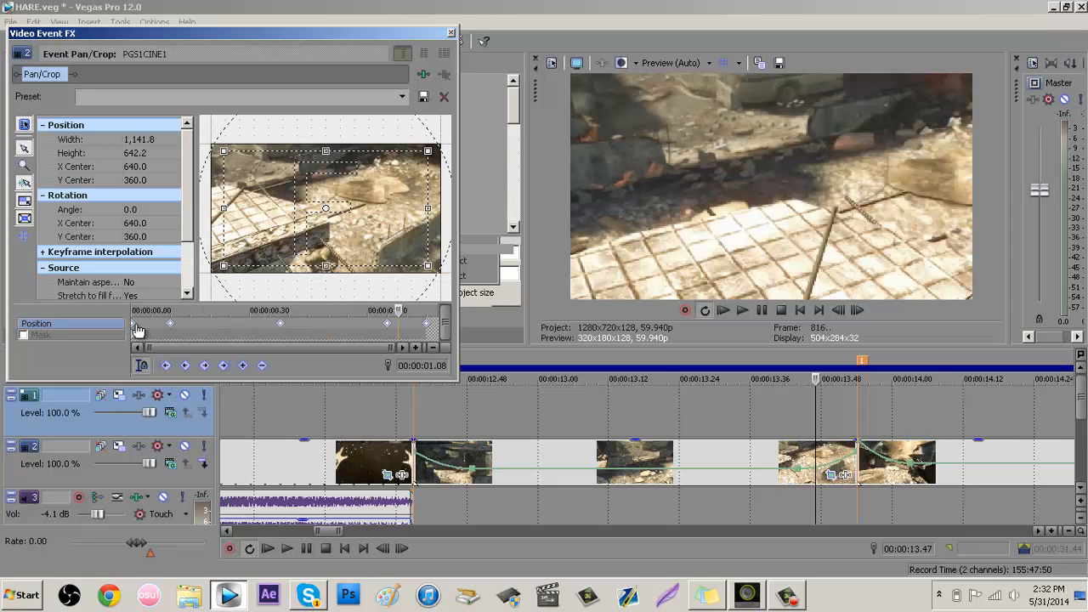
# - Tighten the crop of the PGS1CINE1 clip's first position keyframe to 480 by 270 and close its Pan/Crop window
pyautogui.click(134, 330)
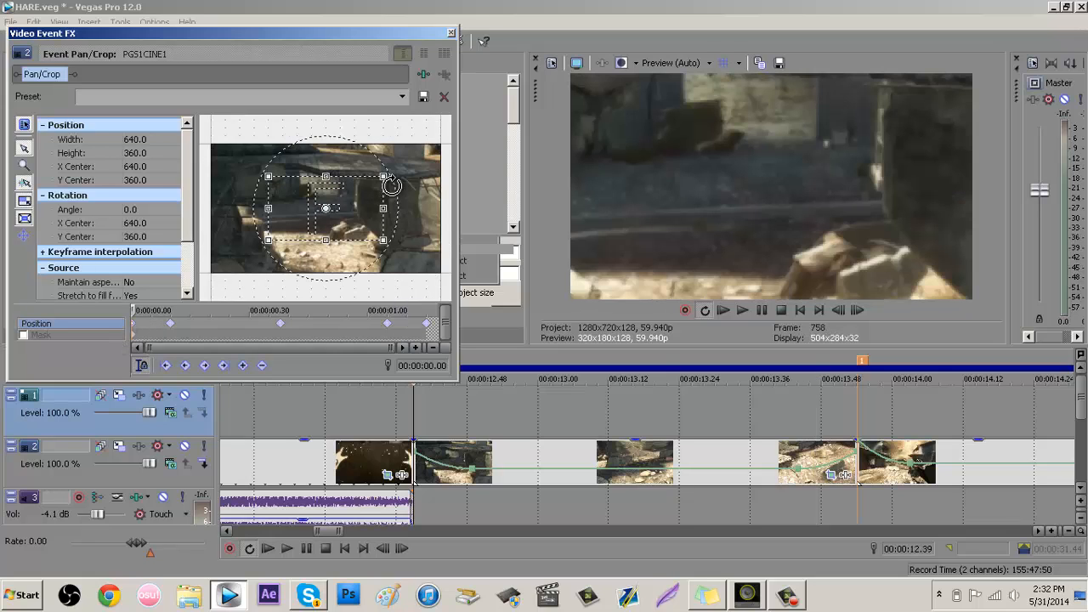
pyautogui.moveTo(381, 176)
pyautogui.mouseDown()
pyautogui.moveTo(429, 153)
pyautogui.moveTo(366, 186)
pyautogui.mouseUp()
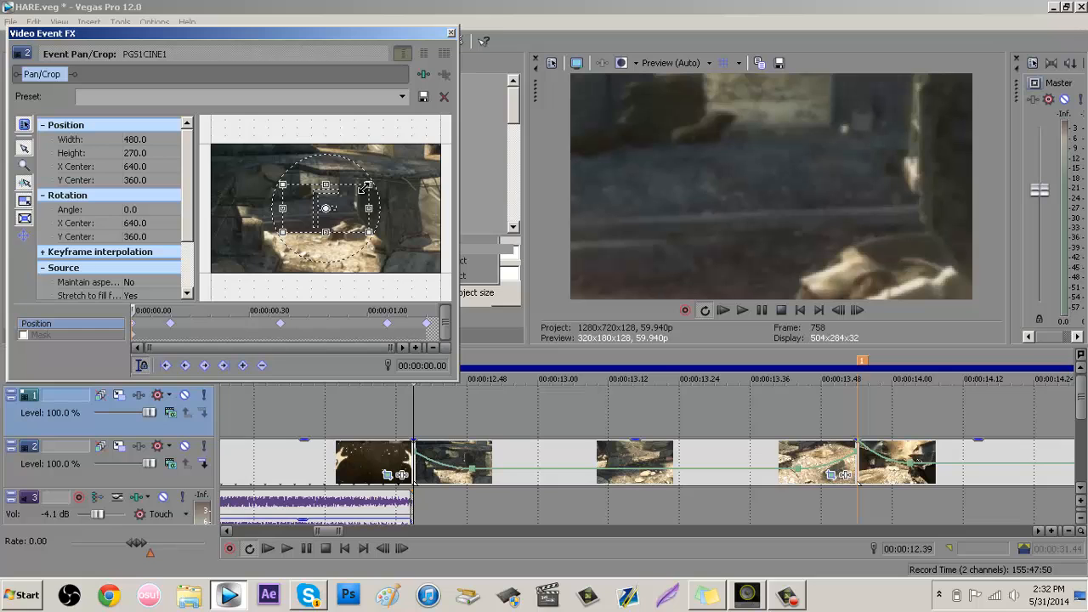
pyautogui.click(451, 34)
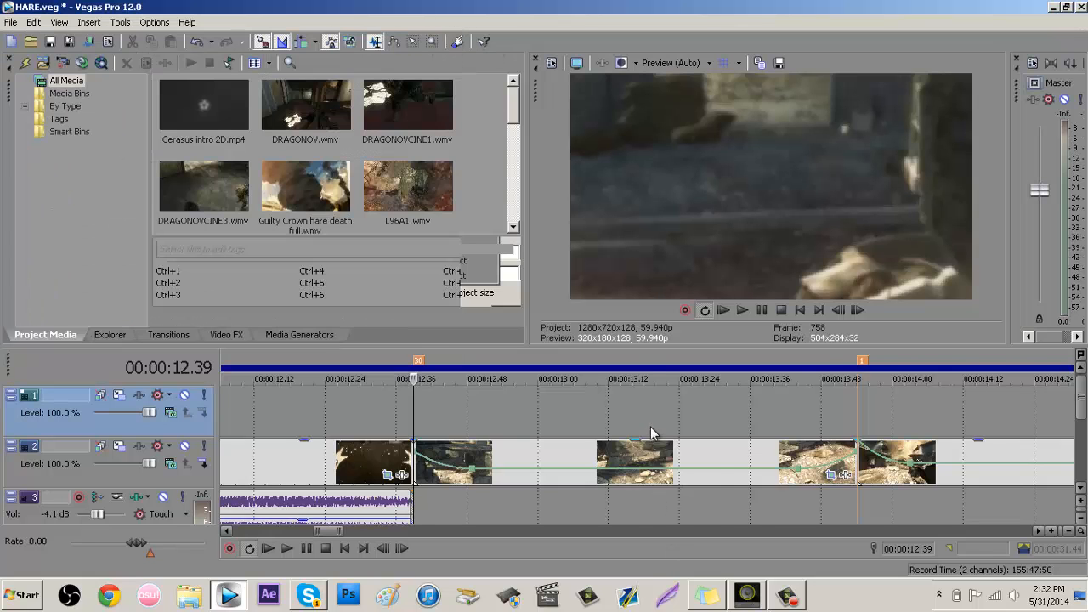
# - Place the playhead at marker 1, the start of the PGS1 clip at 00:00:13.54
pyautogui.scroll(-4, 650, 426)
pyautogui.click(686, 427)
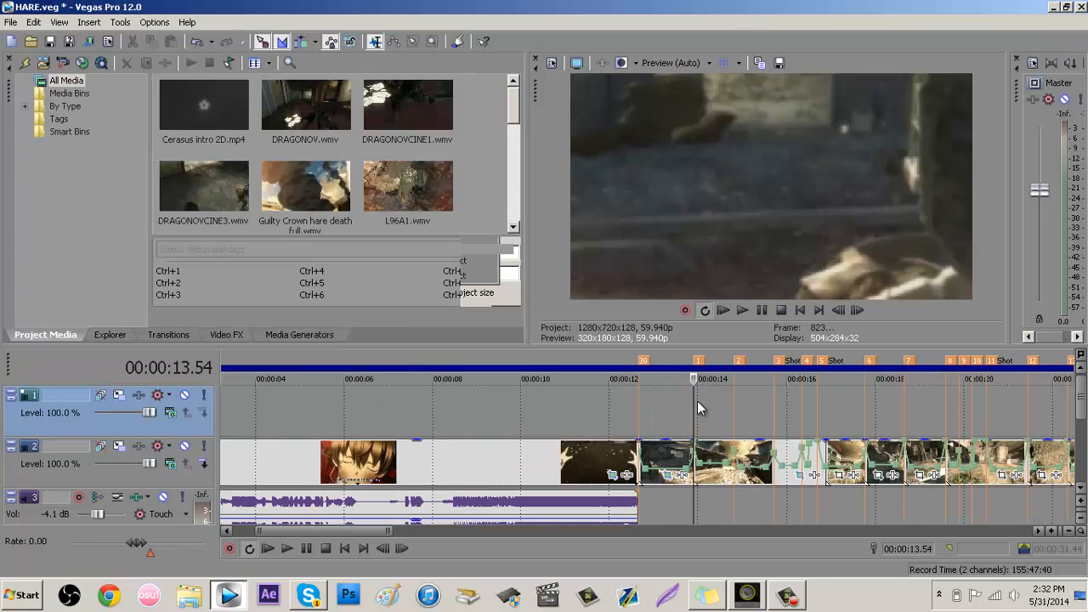
pyautogui.click(671, 408)
pyautogui.click(678, 408)
pyautogui.click(699, 408)
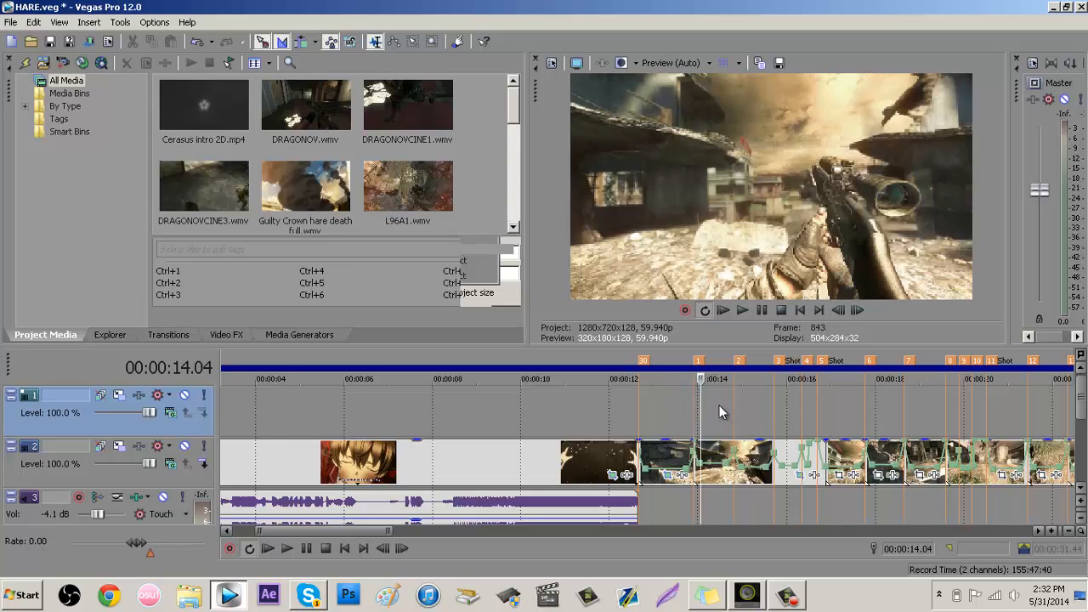
pyautogui.click(686, 408)
pyautogui.click(695, 410)
pyautogui.scroll(3, 695, 410)
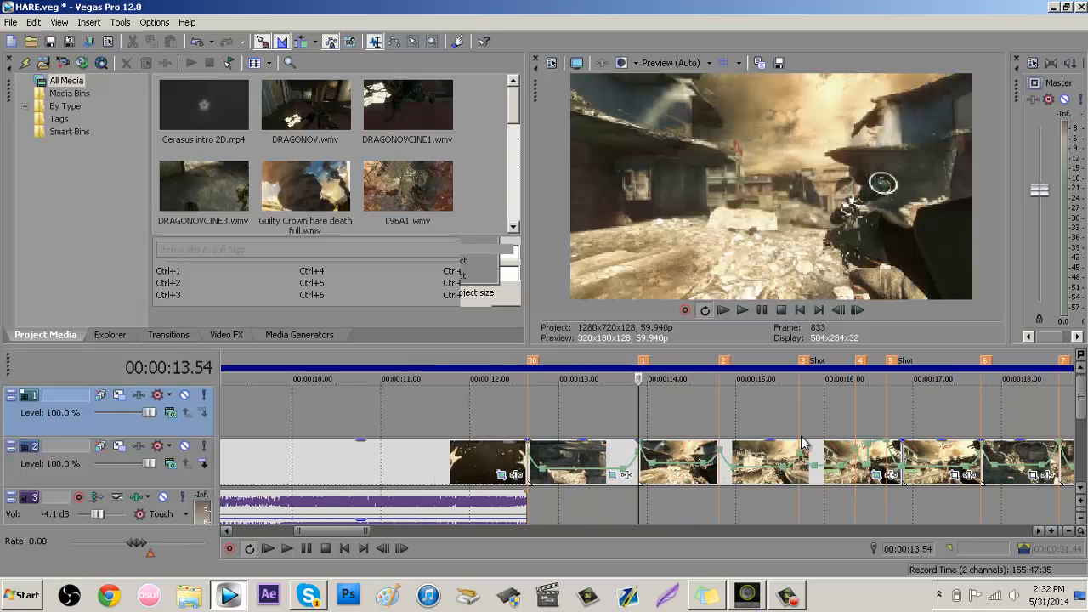
# - Open the PGS1 clip's Event Pan/Crop and crop its first position keyframe around the center to 640 by 360
pyautogui.click(881, 477)
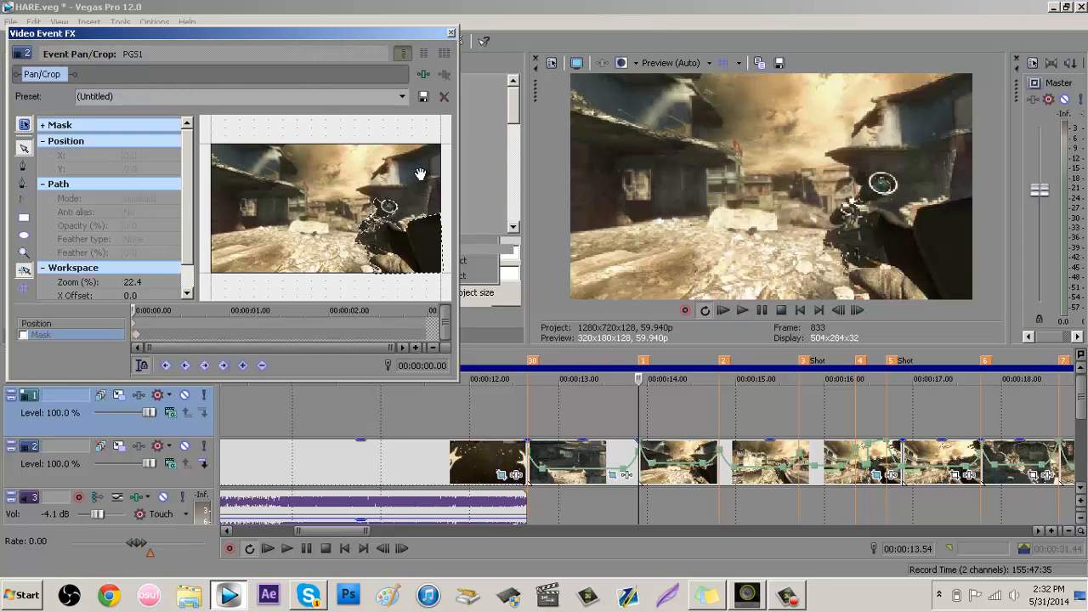
pyautogui.click(138, 324)
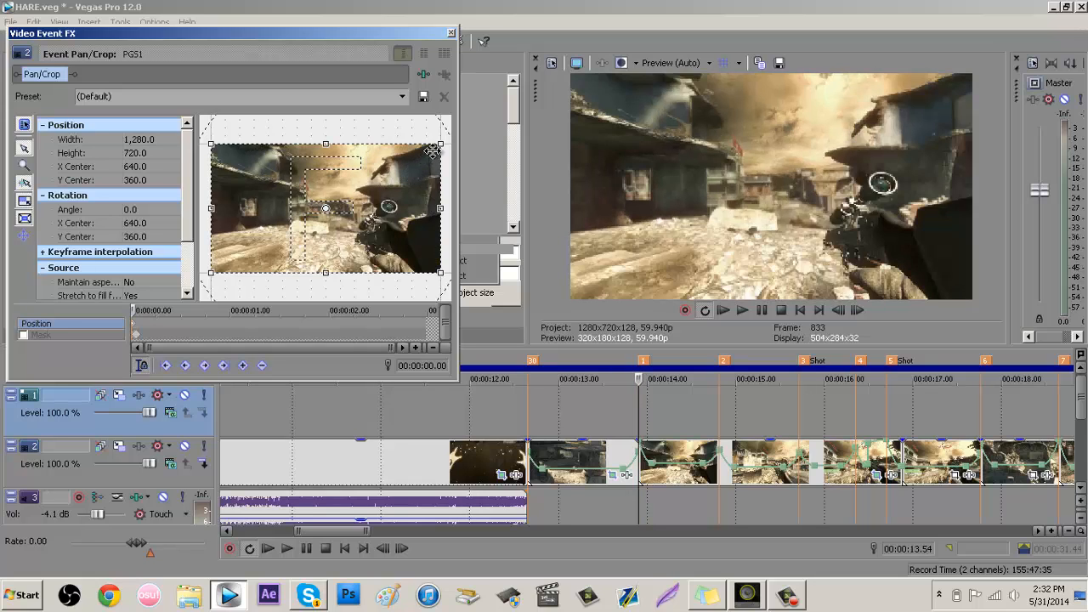
pyautogui.moveTo(440, 144); pyautogui.dragTo(387, 176)
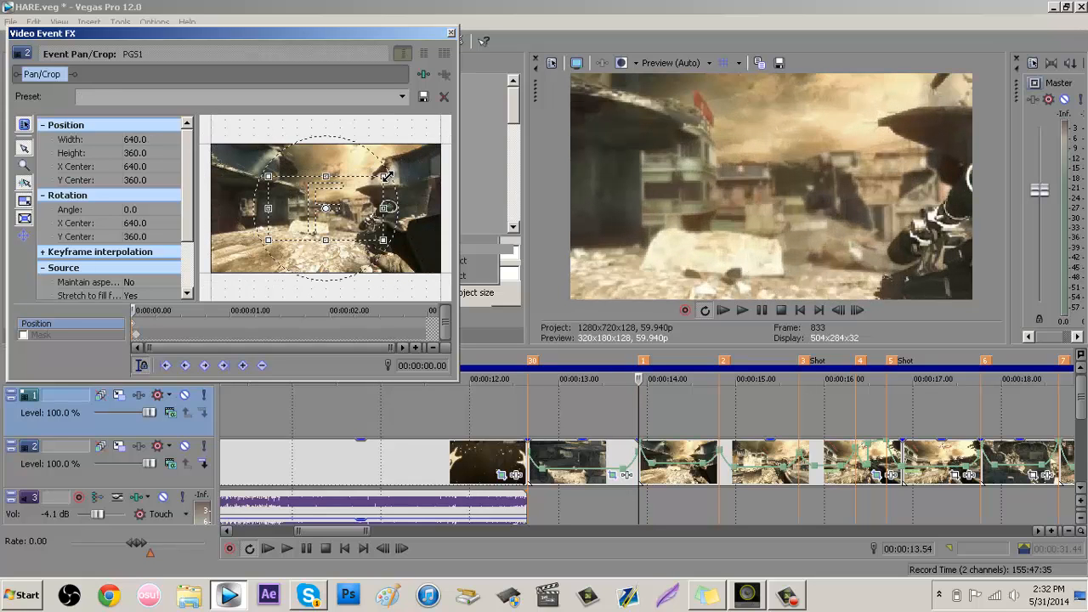
# - Check the PGS1CINE1 clip's final position keyframe in Event Pan/Crop and return to the PGS1 clip's Pan/Crop
pyautogui.click(625, 476)
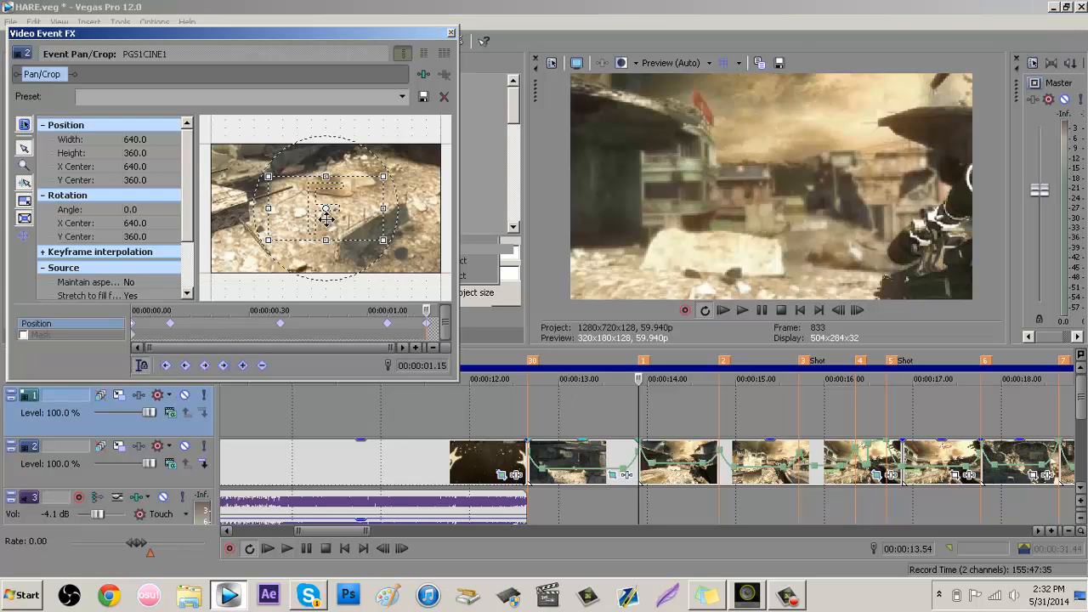
pyautogui.click(450, 32)
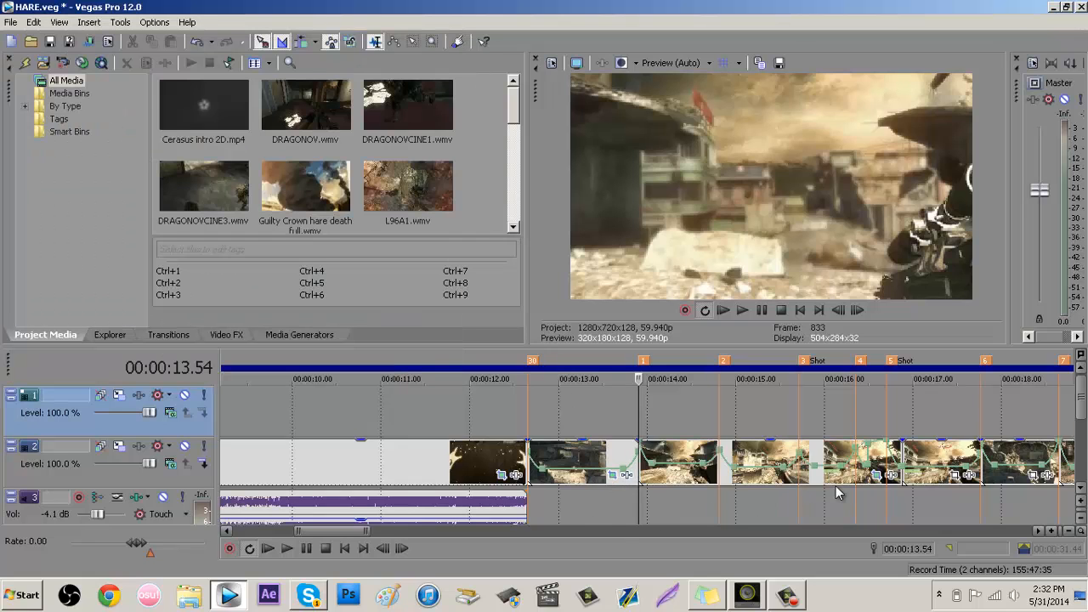
pyautogui.click(877, 474)
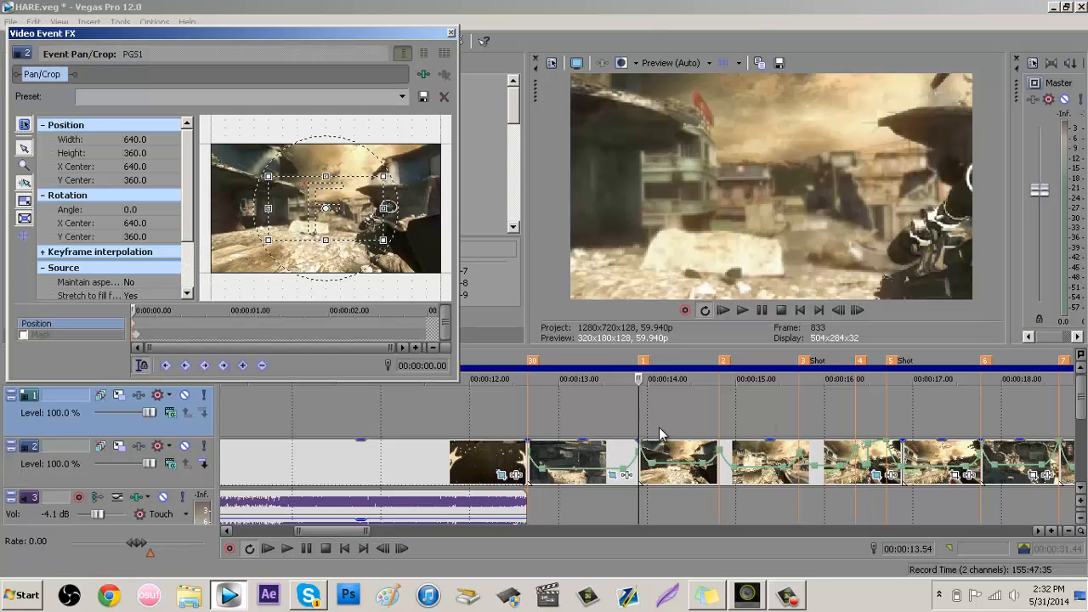
# - Add a position keyframe 10 frames into the PGS1 clip that restores the full 1280 by 720 frame
pyautogui.click(631, 404)
pyautogui.scroll(3, 688, 429)
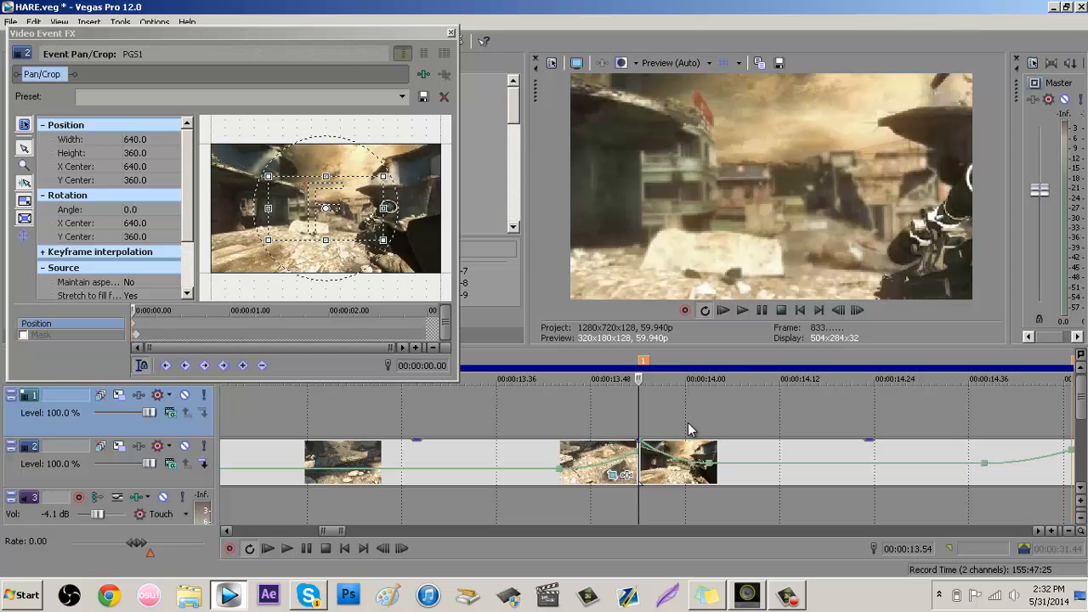
pyautogui.press('space')
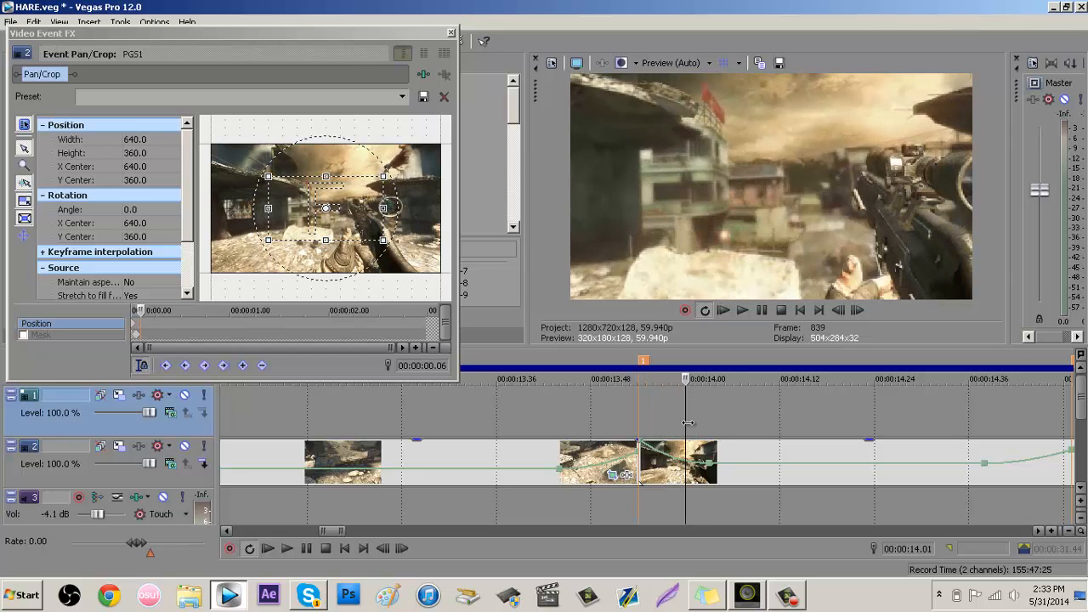
pyautogui.rightClick(338, 208)
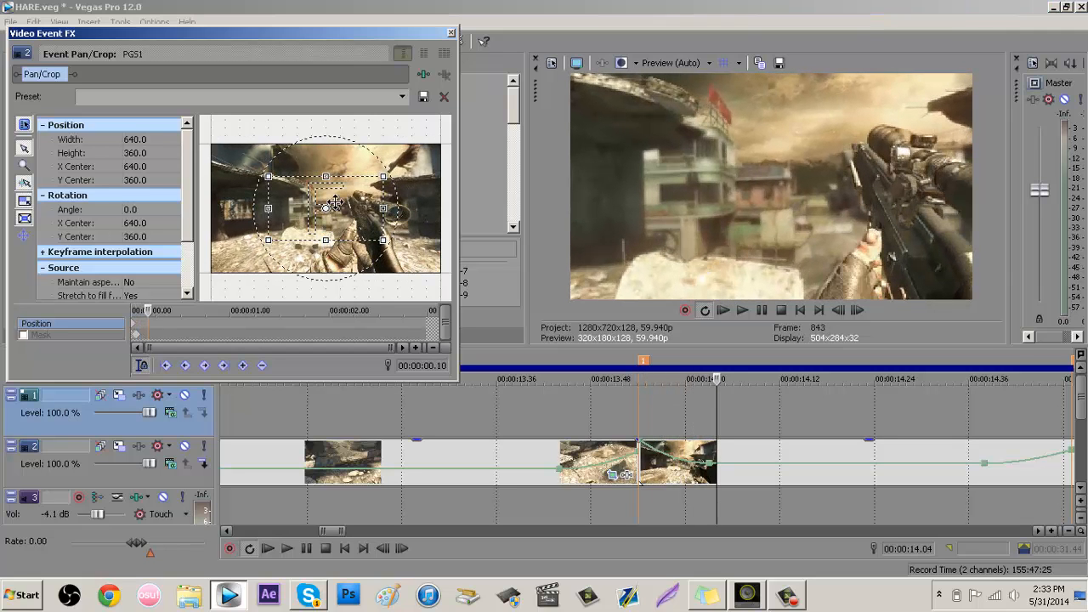
pyautogui.click(363, 216)
# - Add a position keyframe to the PGS1 clip at marker 2, 00:00:14.49, with a centered crop of 1120 by 630
pyautogui.scroll(-3, 814, 417)
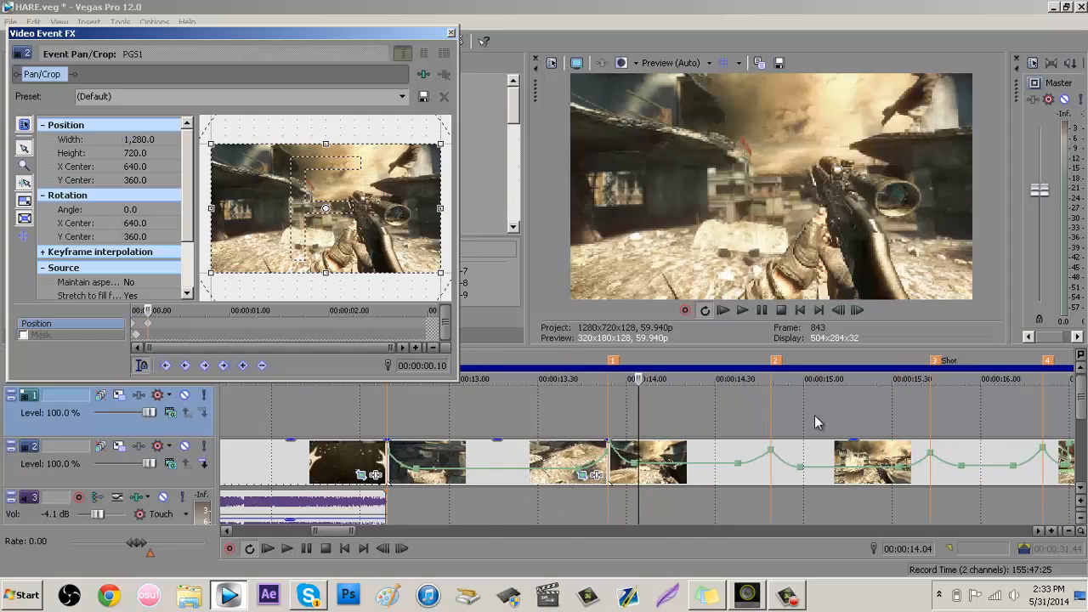
pyautogui.click(771, 395)
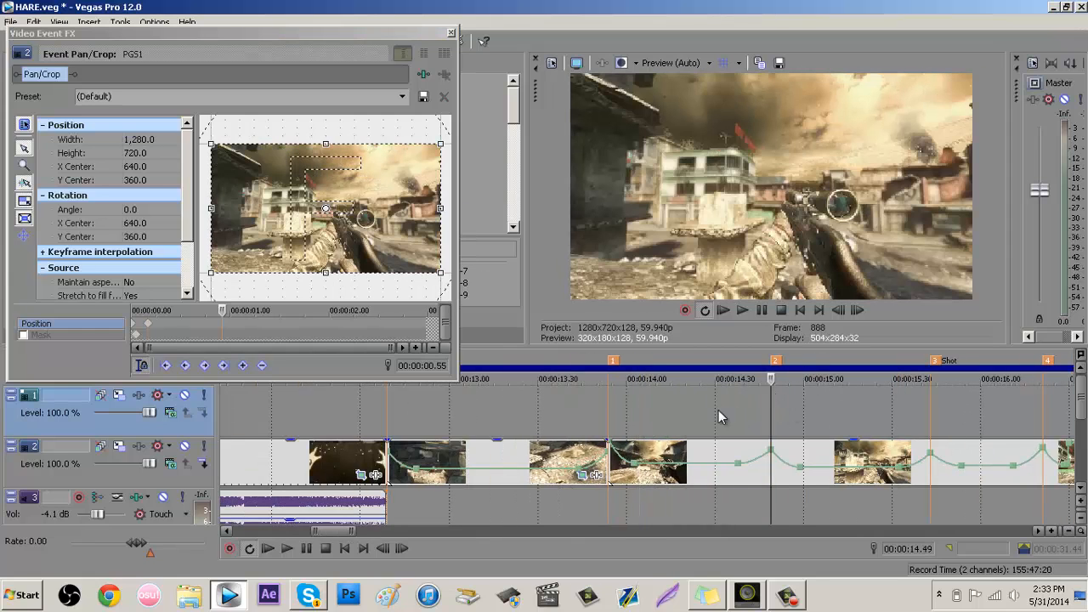
pyautogui.scroll(-2, 789, 423)
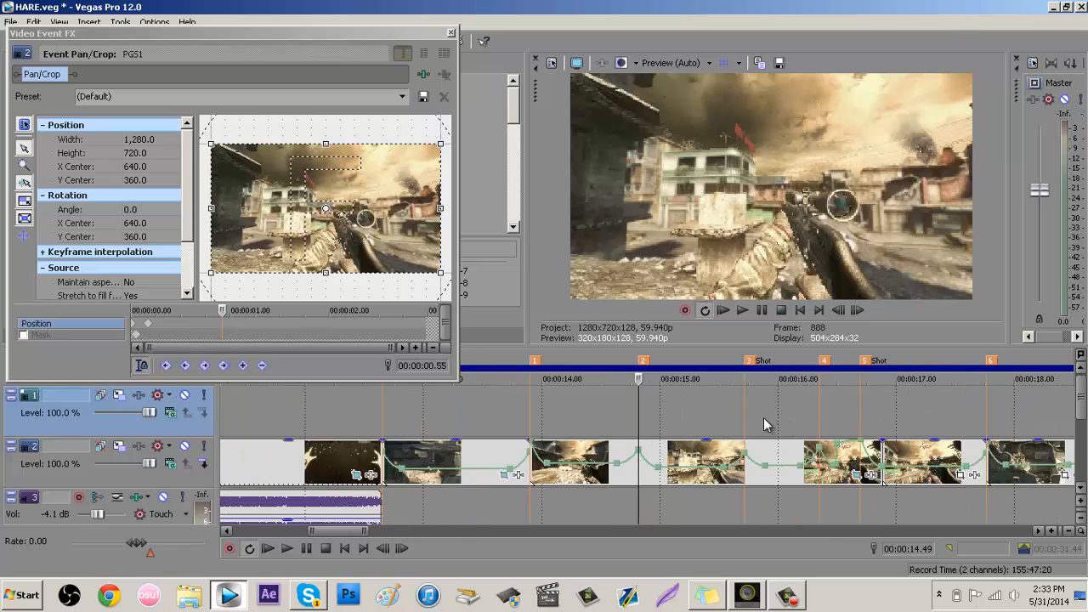
pyautogui.click(433, 149)
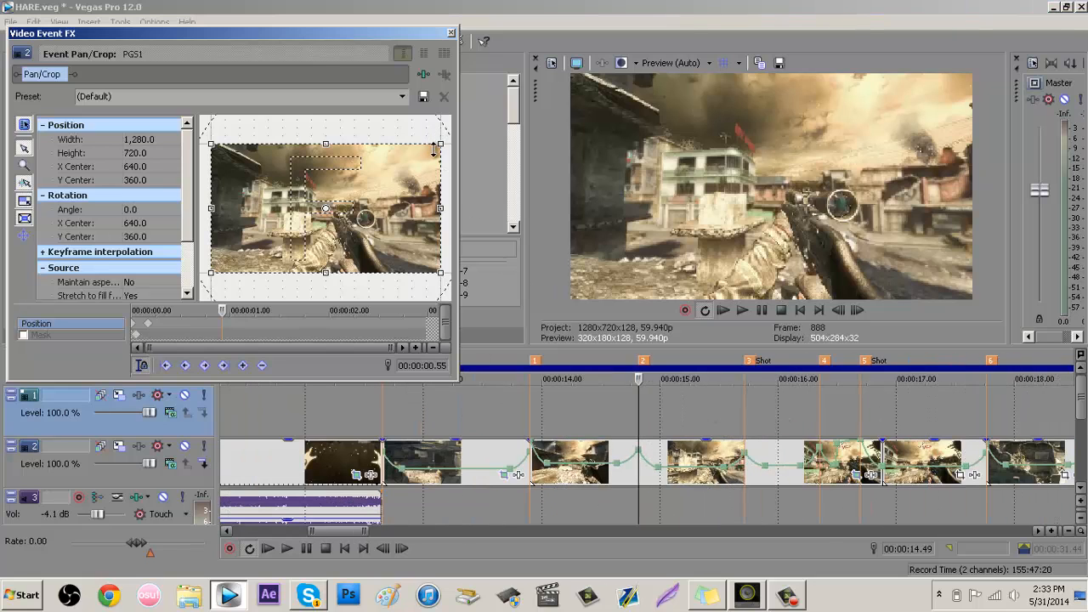
pyautogui.moveTo(444, 143); pyautogui.dragTo(420, 159)
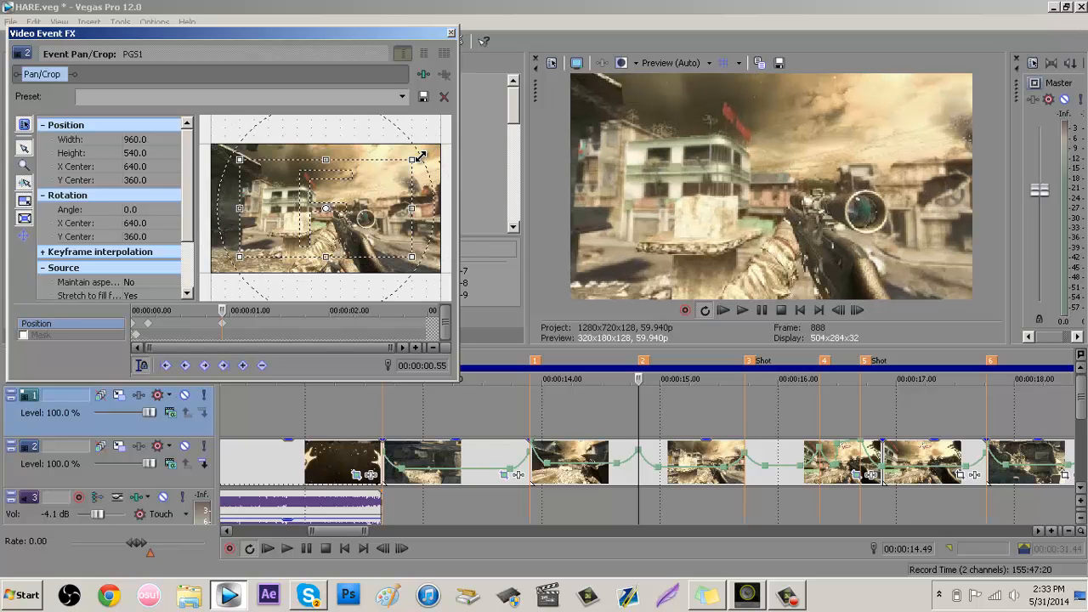
pyautogui.hotkey('ctrl', 'z')
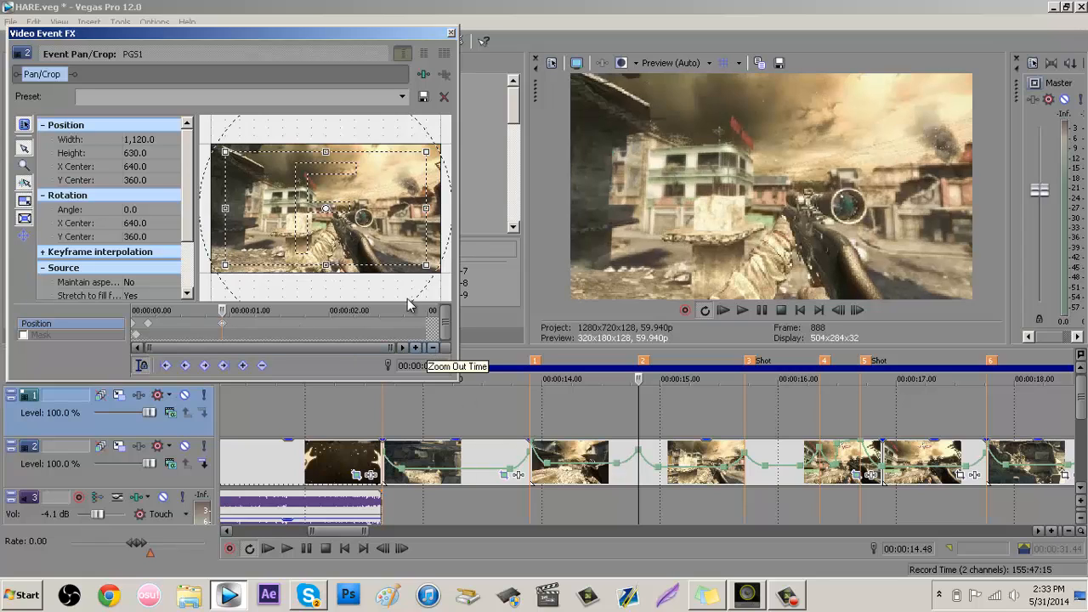
# - Add a position keyframe to the PGS1 clip at 00:00:14.39, 10 frames before marker 2, restoring the full 1280 by 720 frame
pyautogui.press('Left')
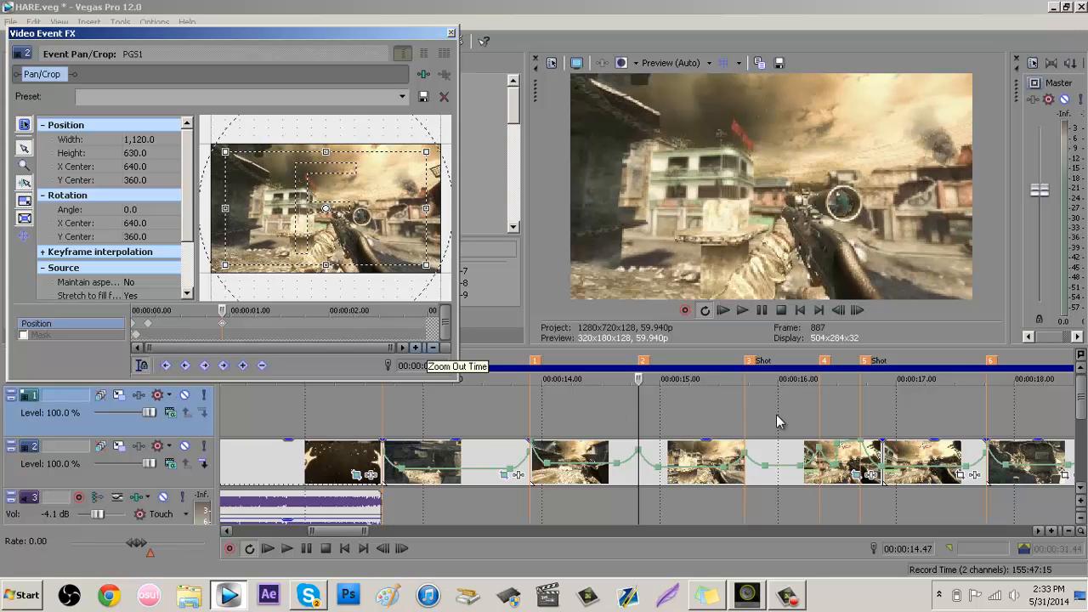
pyautogui.press('Left')
pyautogui.press('Left')
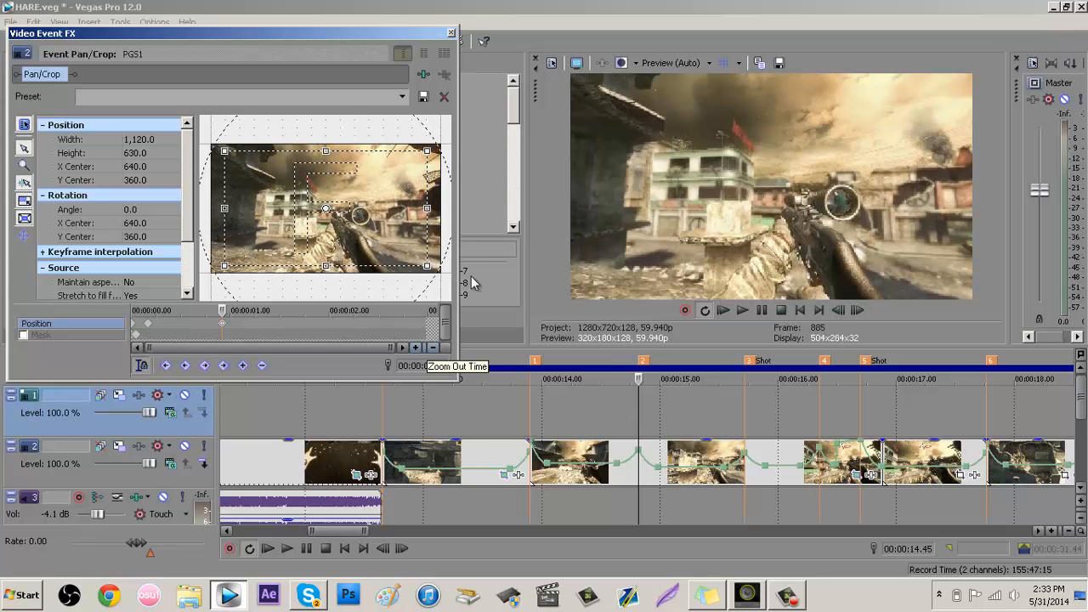
pyautogui.press('Left')
pyautogui.press('Left')
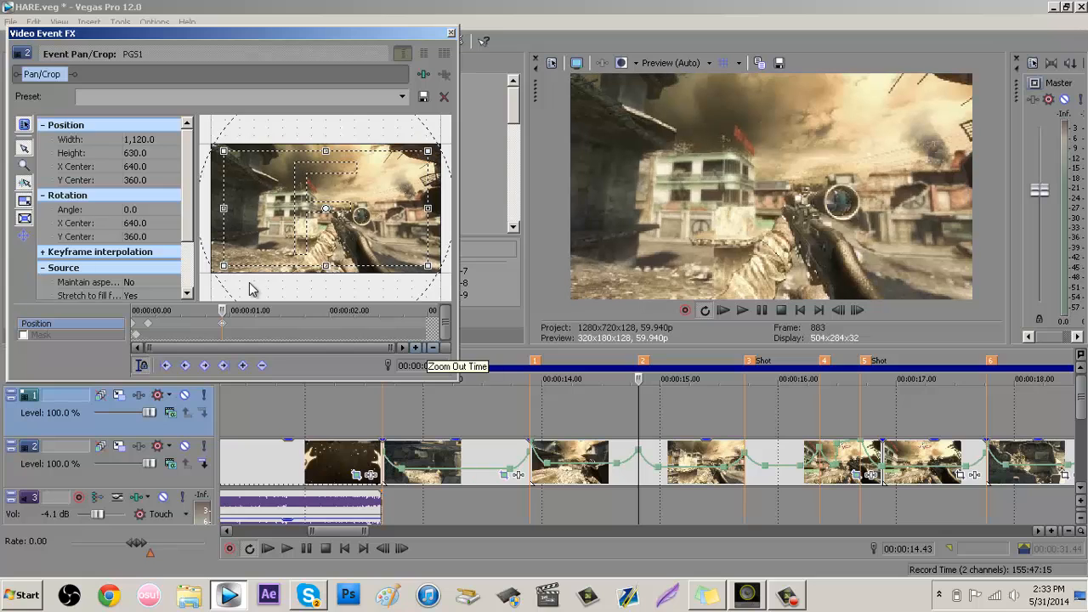
pyautogui.press('Left')
pyautogui.press('Left')
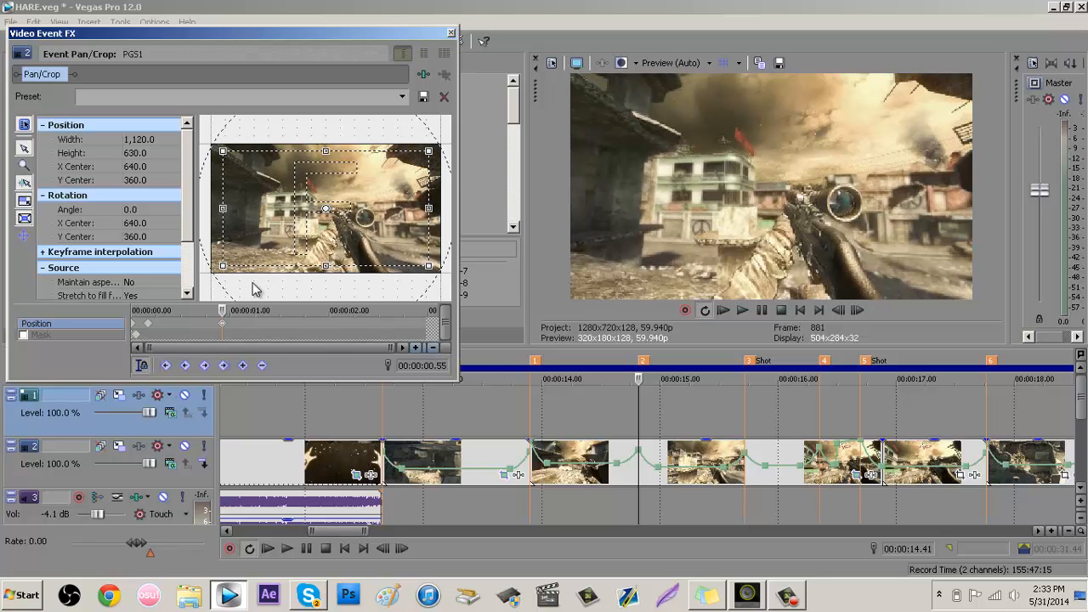
pyautogui.press('Left')
pyautogui.press('Left')
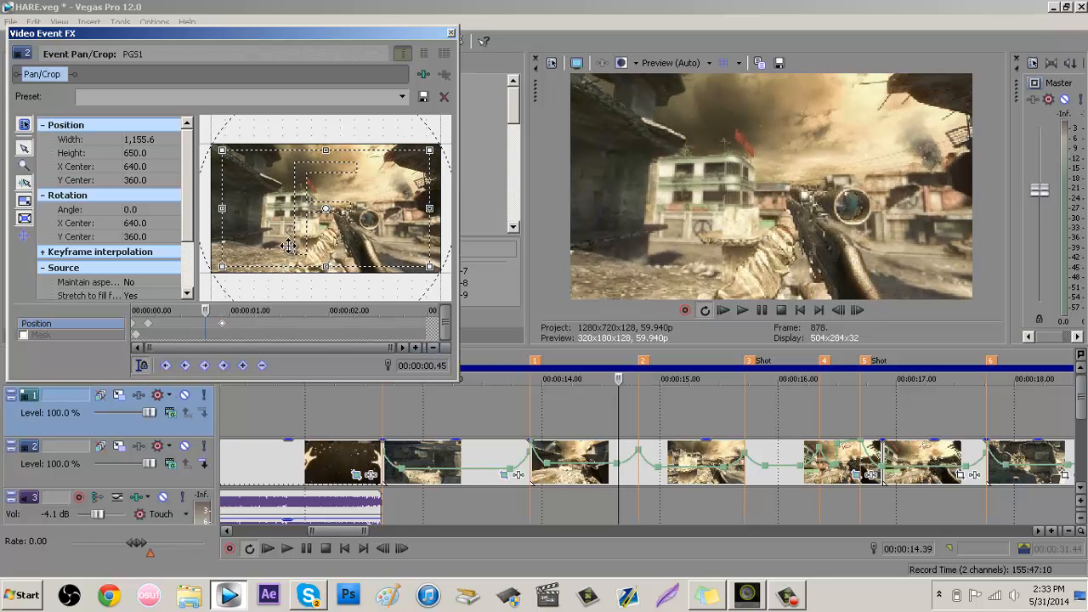
pyautogui.rightClick(297, 241)
pyautogui.click(323, 253)
pyautogui.press('Left')
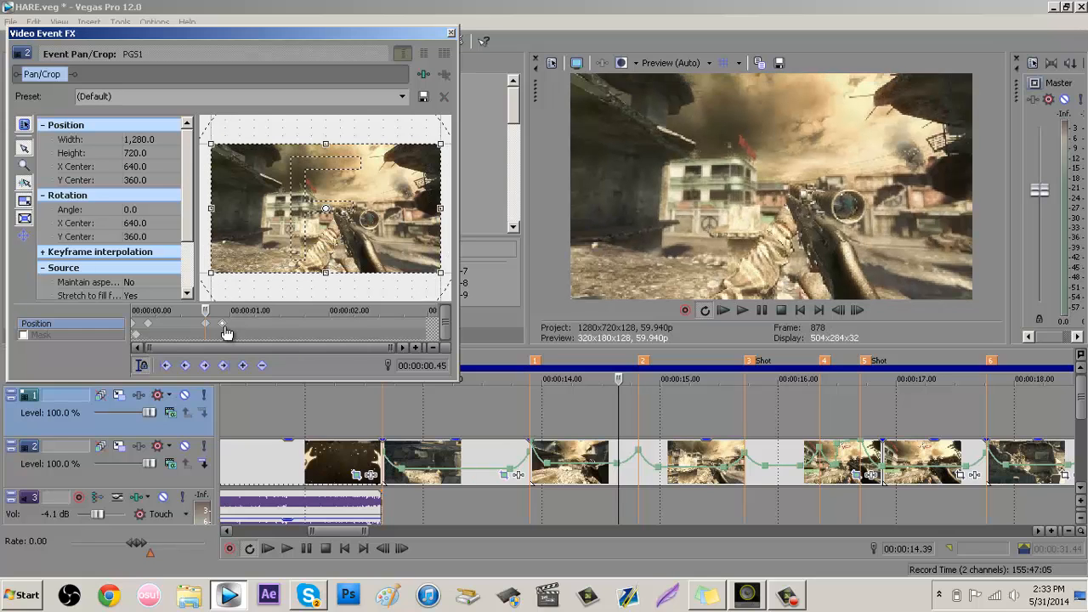
# - Add a full 1280 by 720 position keyframe at 00:00:14.51, after marker 2, and move the preceding full-frame keyframe to one frame before the marker
pyautogui.click(224, 328)
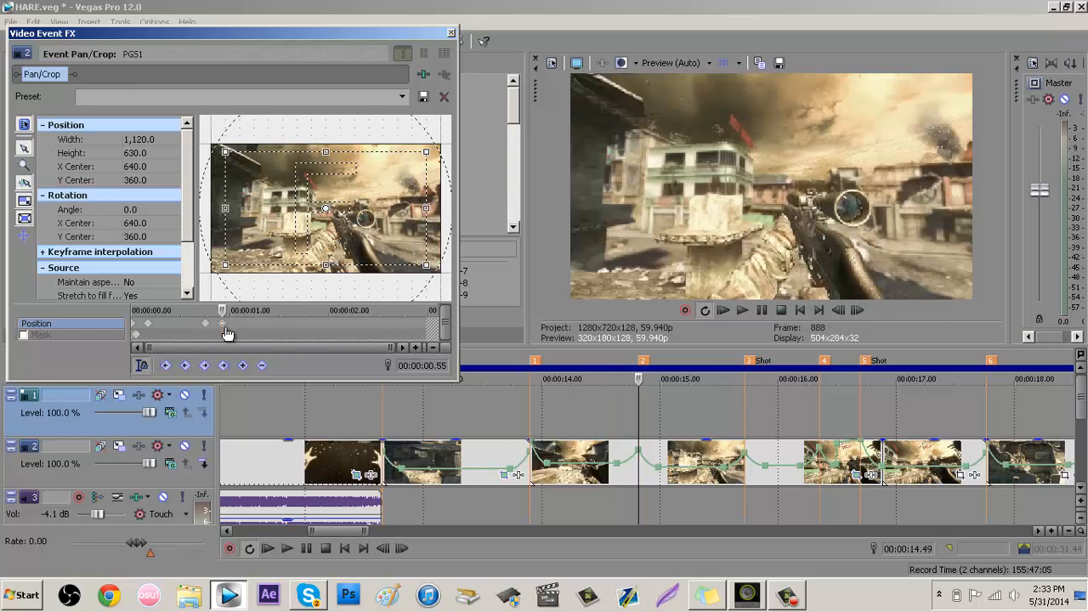
pyautogui.press('Right')
pyautogui.press('Right')
pyautogui.press('Right')
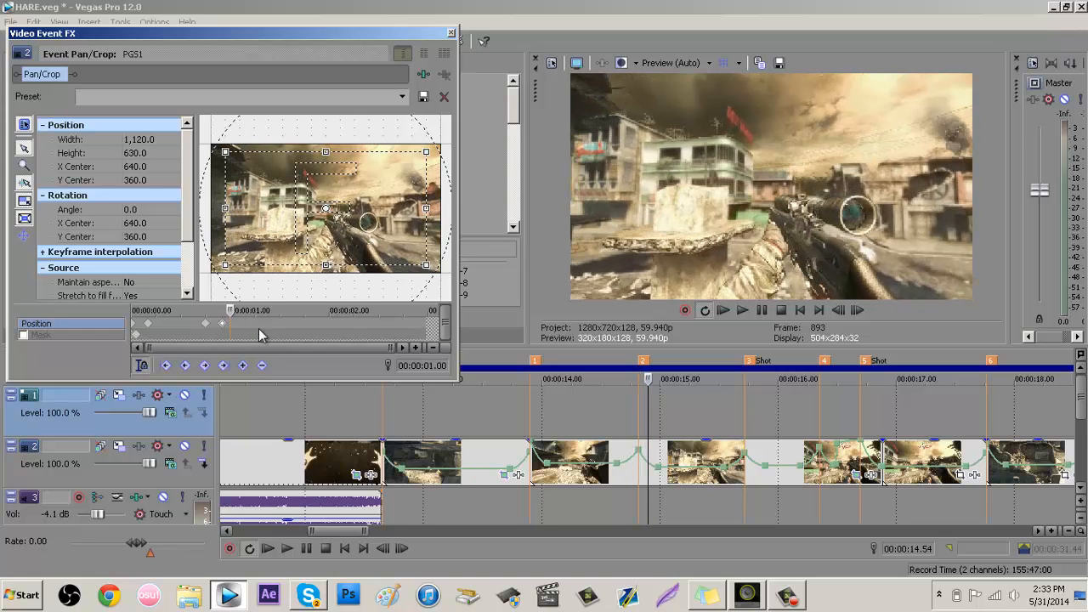
pyautogui.press('Right')
pyautogui.press('Right')
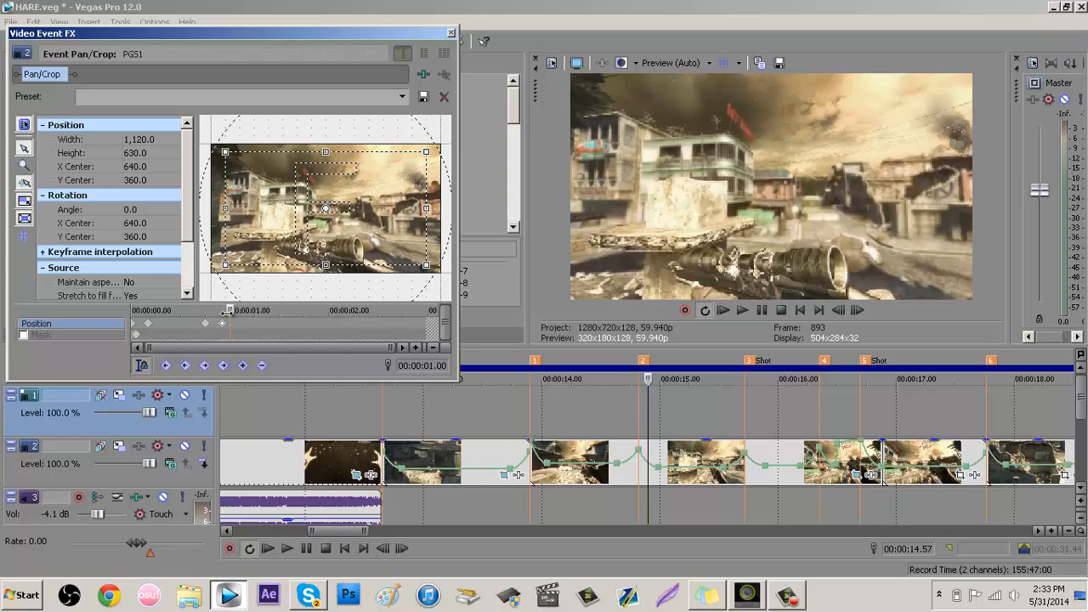
pyautogui.press('Right')
pyautogui.press('Right')
pyautogui.press('Right')
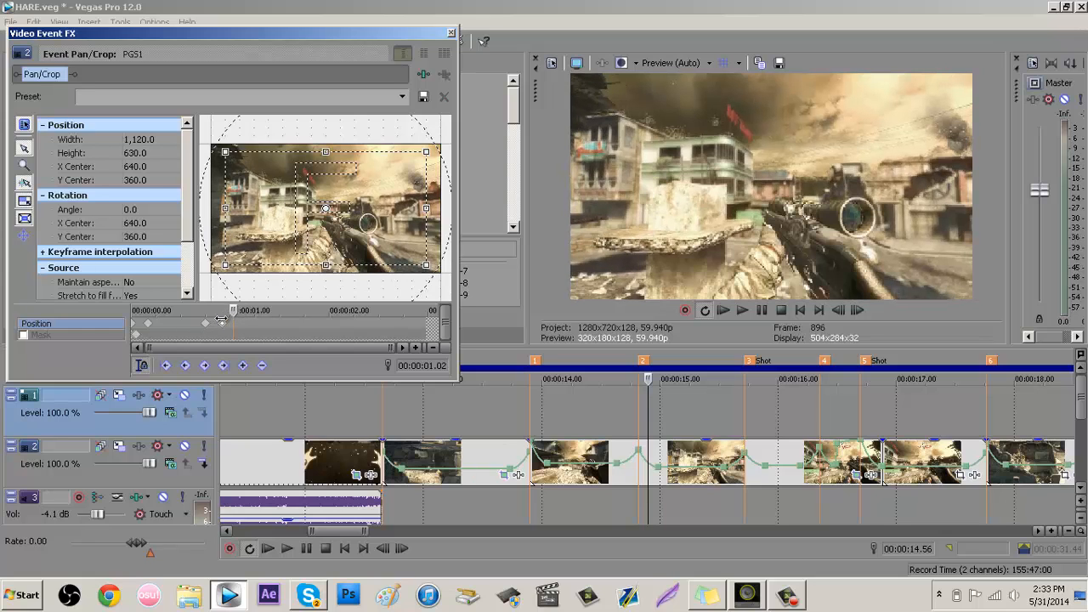
pyautogui.press('Left')
pyautogui.press('Left')
pyautogui.press('Left')
pyautogui.press('Left')
pyautogui.press('Left')
pyautogui.rightClick(321, 241)
pyautogui.click(327, 254)
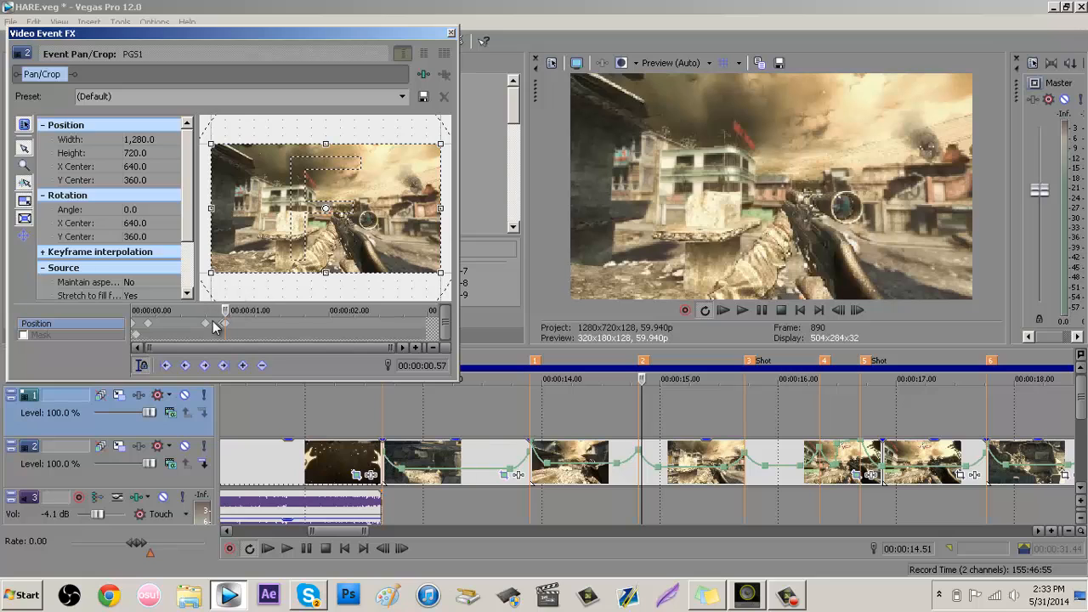
pyautogui.scroll(3, 204, 326)
pyautogui.moveTo(143, 323); pyautogui.dragTo(250, 323)
# - Select the timeline range from 00:00:13.48 to 00:00:16.21 and play it back to check the PGS1 zooms
pyautogui.moveTo(705, 434); pyautogui.dragTo(542, 421)
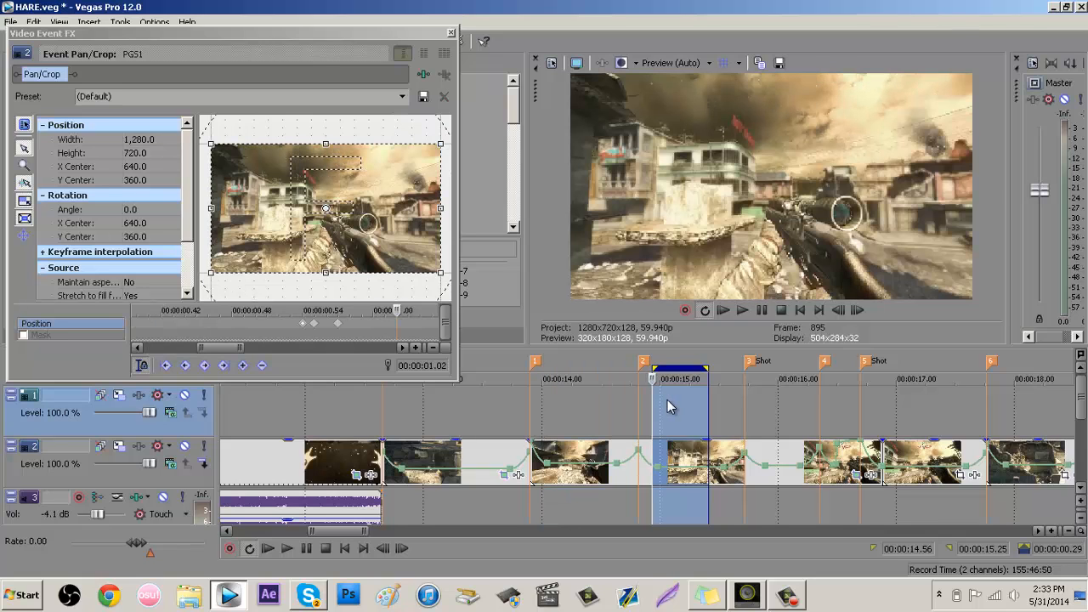
pyautogui.moveTo(711, 384)
pyautogui.mouseDown()
pyautogui.moveTo(794, 404)
pyautogui.moveTo(519, 408)
pyautogui.mouseUp()
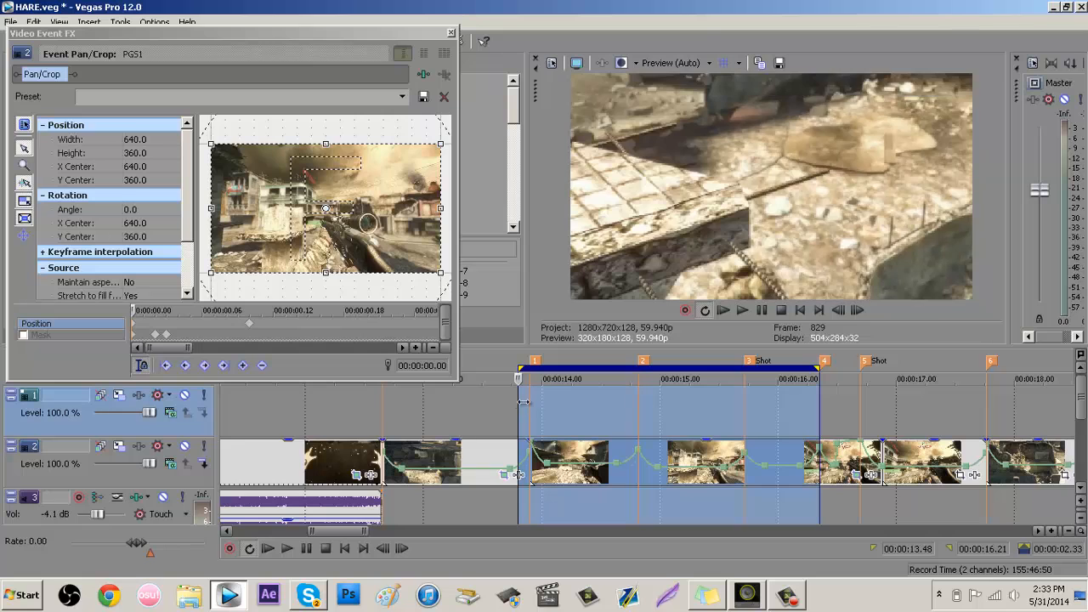
pyautogui.press('space')
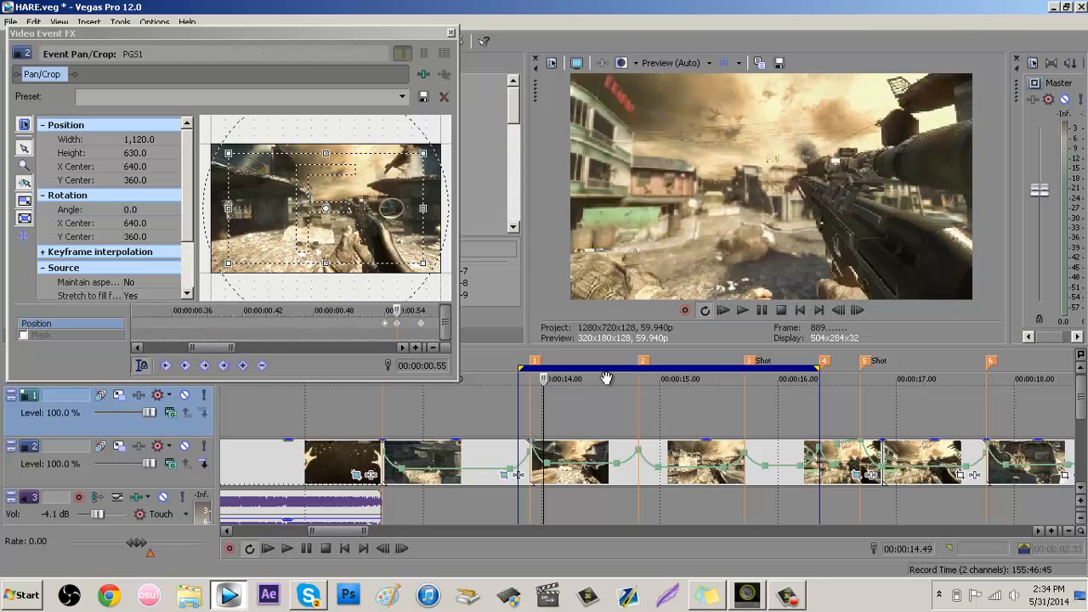
pyautogui.press('space')
pyautogui.doubleClick(606, 372)
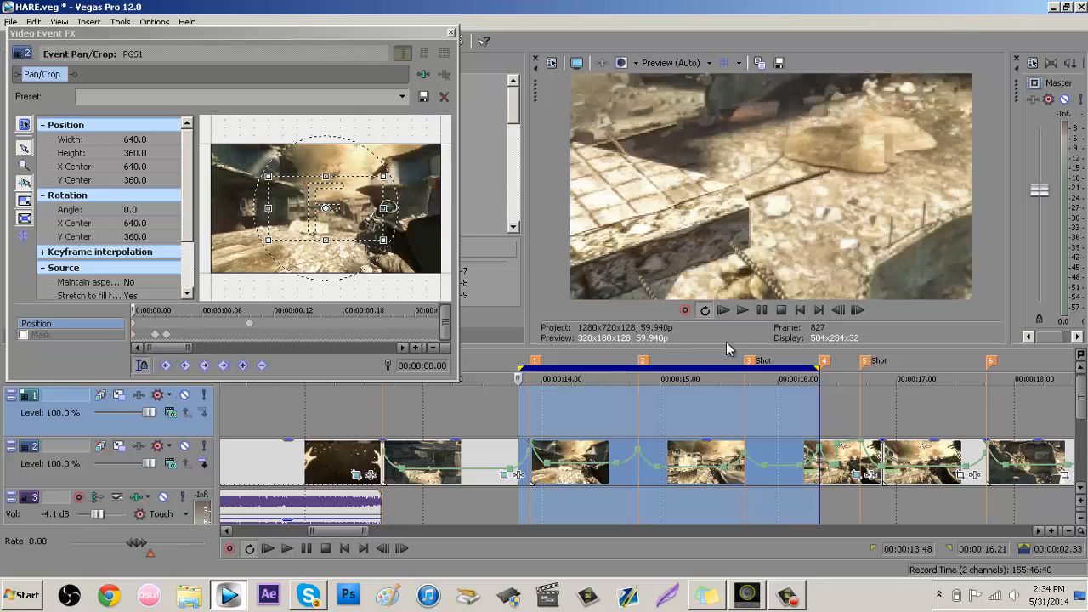
pyautogui.press('space')
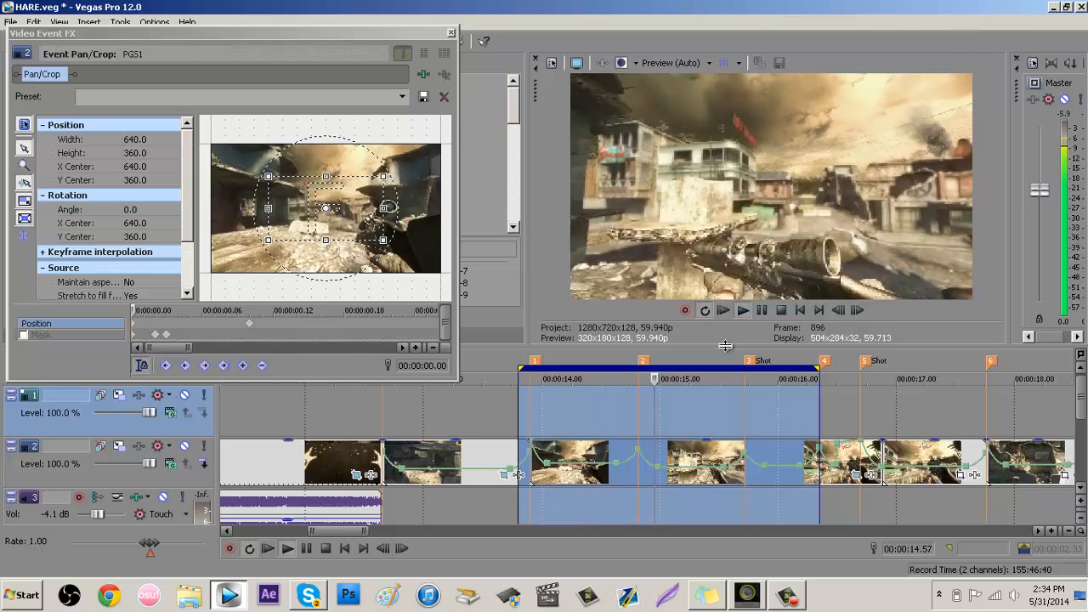
pyautogui.press('space')
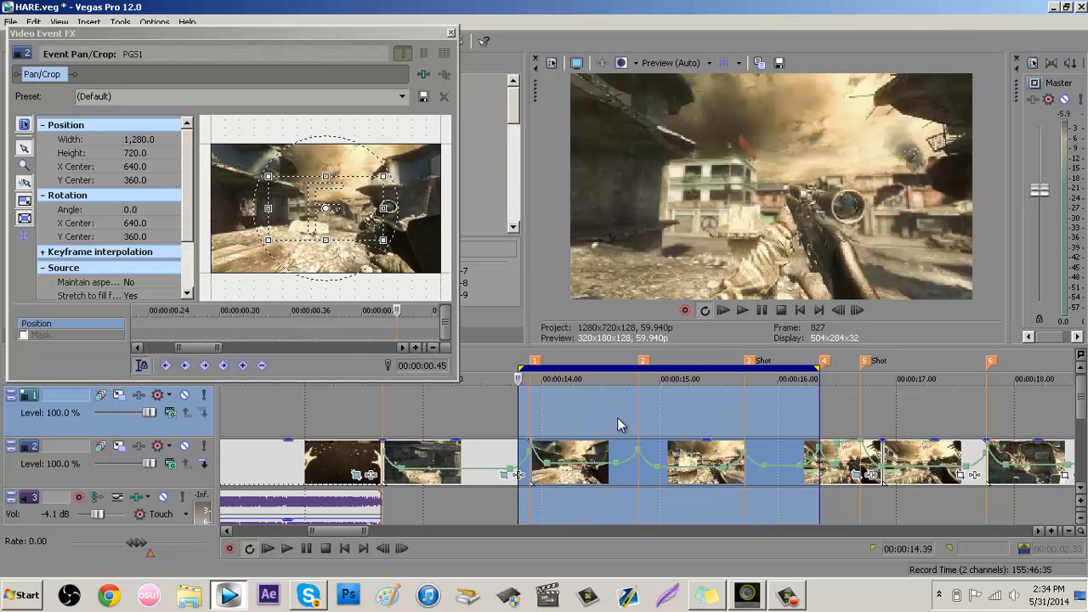
# - Set the playback rate to 0.25 and replay the zoom around marker 2 from 00:00:14.39
pyautogui.press('space')
pyautogui.click(619, 424)
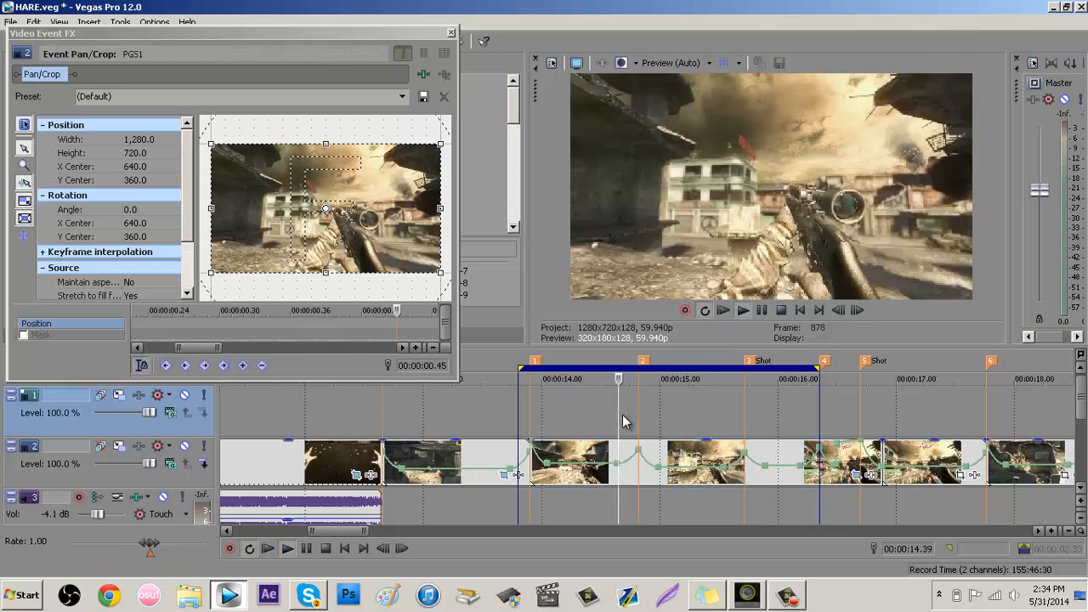
pyautogui.press('space')
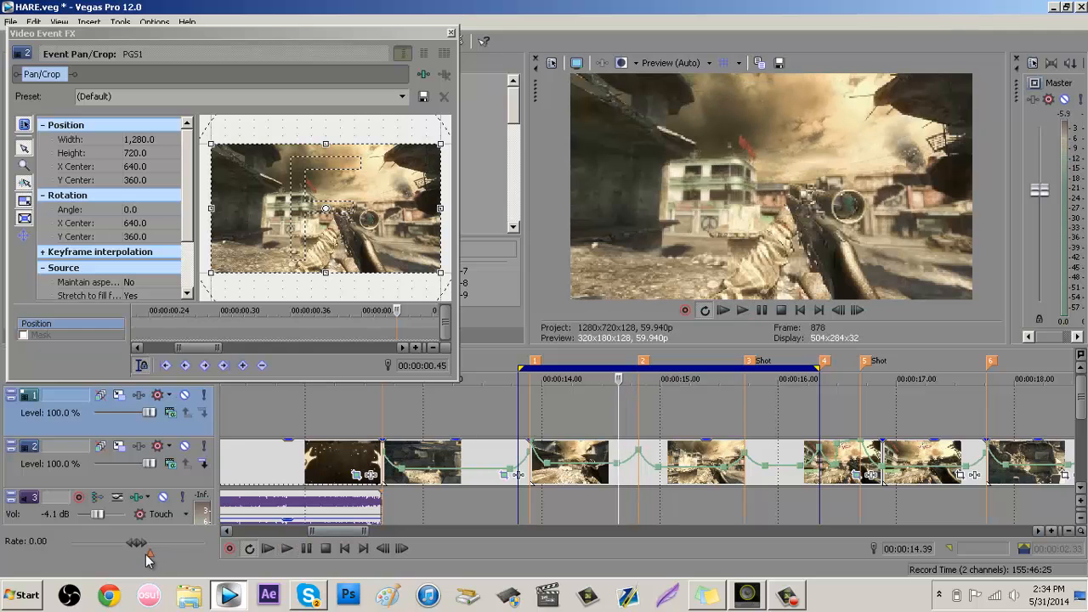
pyautogui.rightClick(153, 552)
pyautogui.click(212, 511)
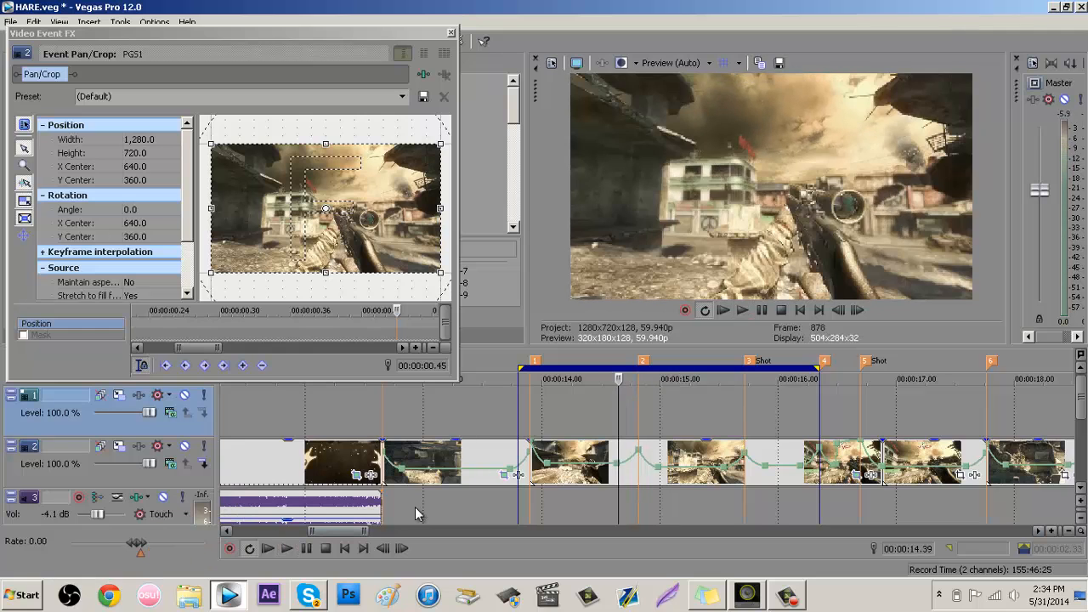
pyautogui.press('space')
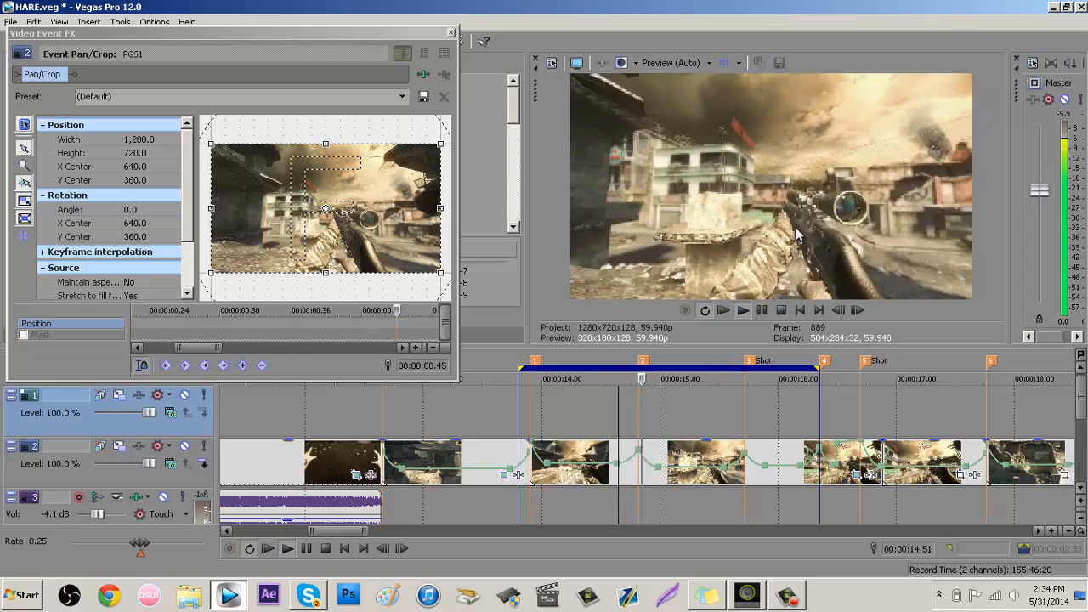
pyautogui.press('space')
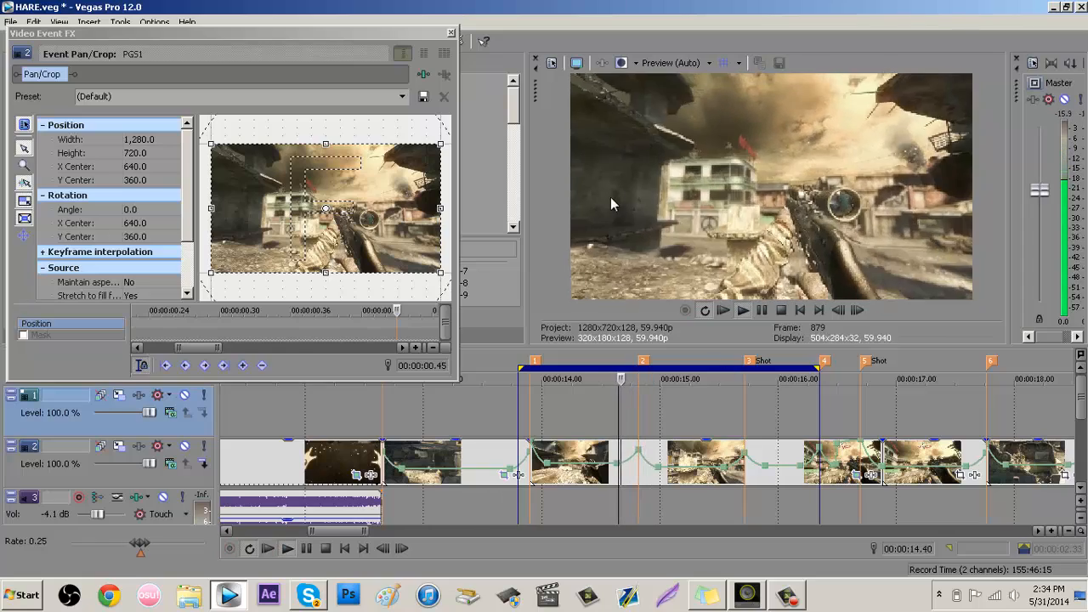
pyautogui.press('space')
pyautogui.click(295, 323)
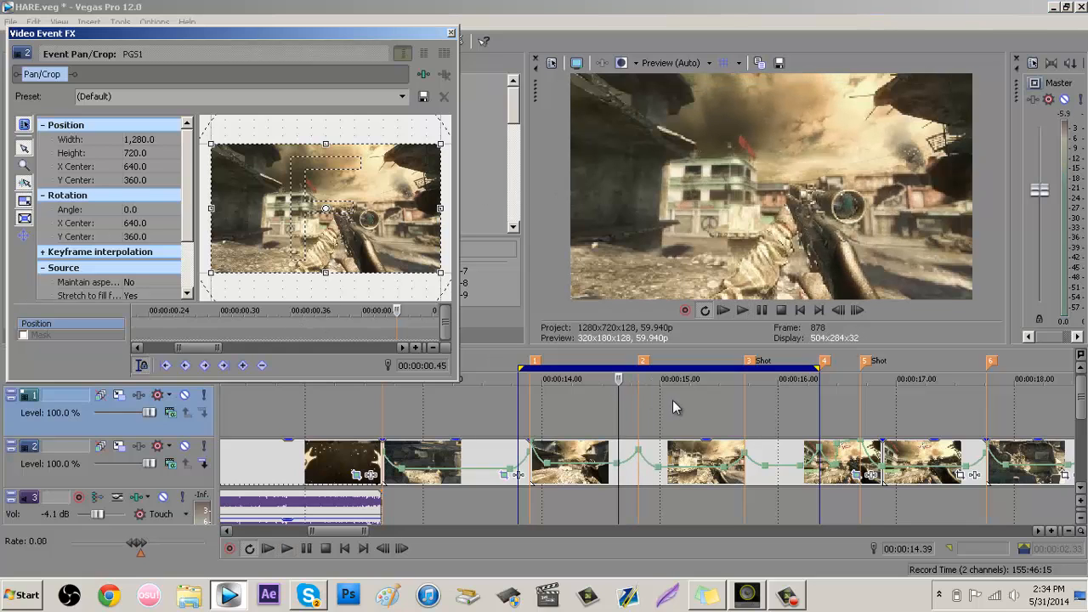
# - Move the full-frame position keyframe before marker 2 to 00:00:00.46 on the Pan/Crop timeline, nine frames ahead of the marker's keyframe
pyautogui.click(639, 417)
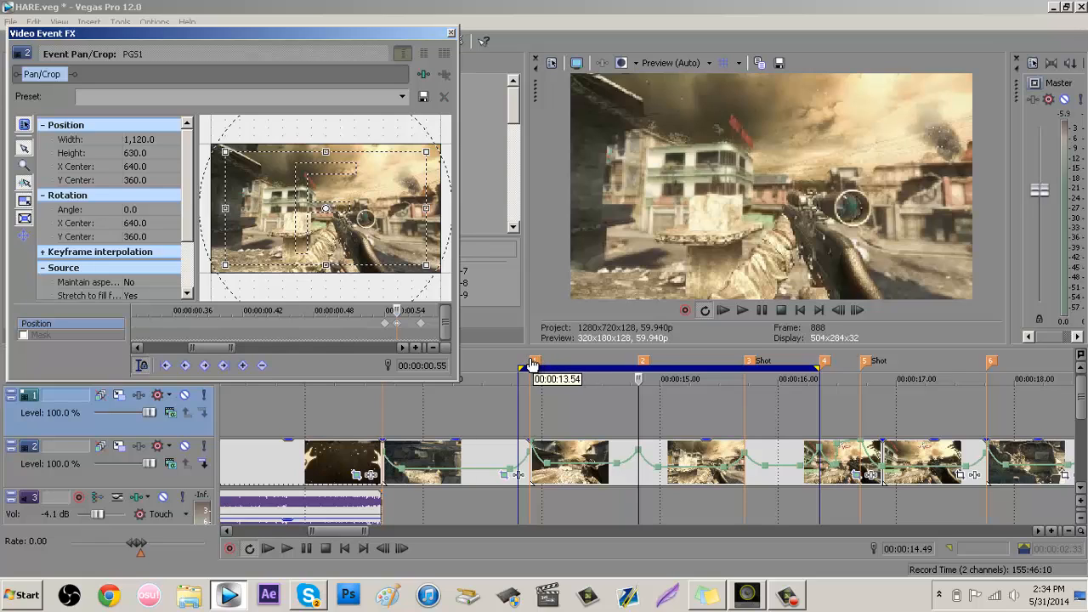
pyautogui.click(387, 324)
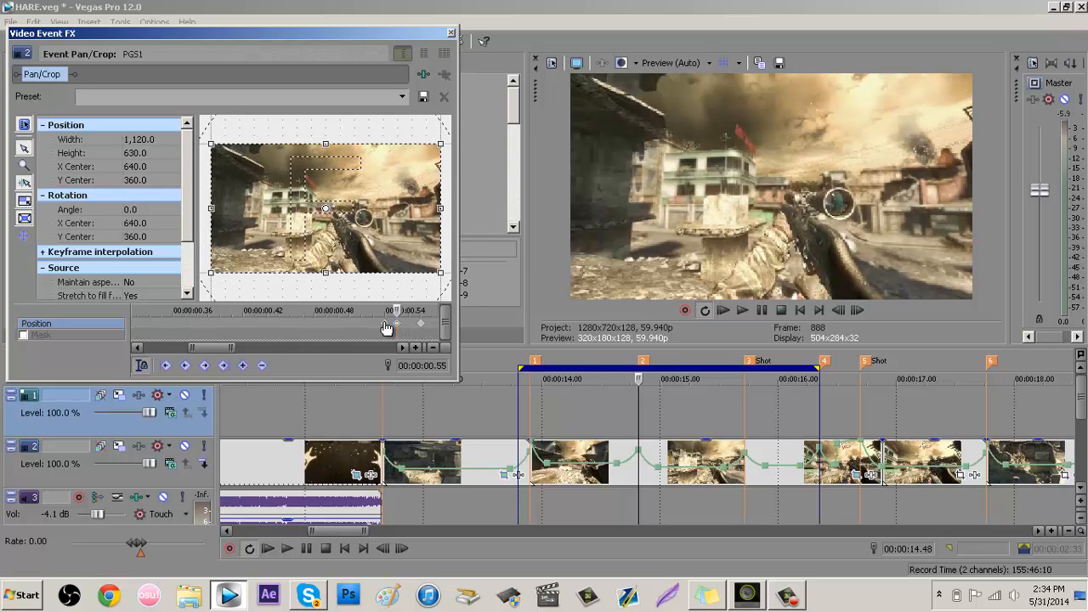
pyautogui.press('Left')
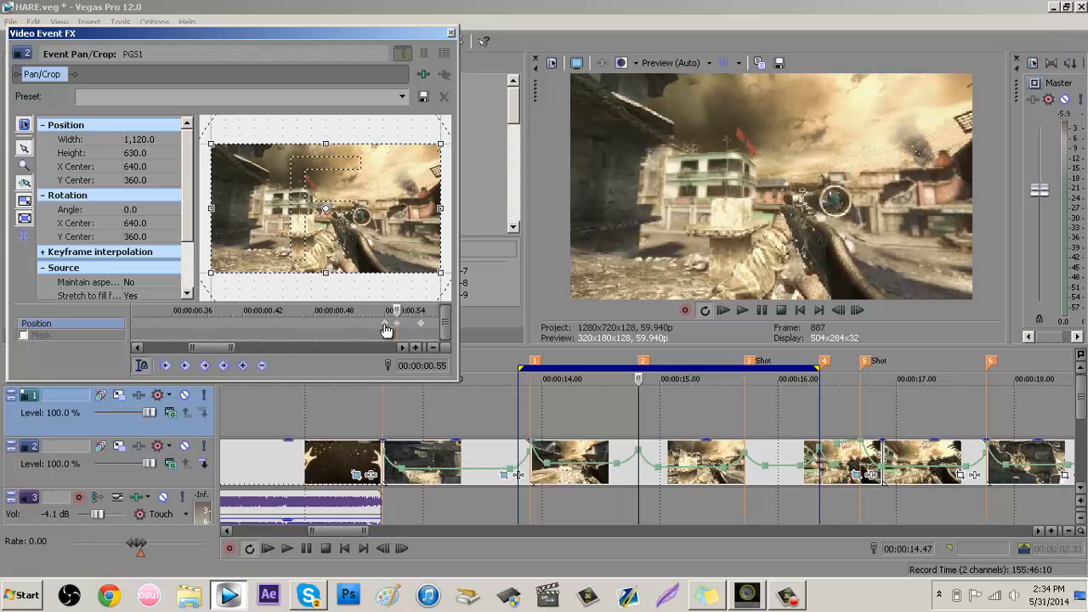
pyautogui.press('Left')
pyautogui.press('Left')
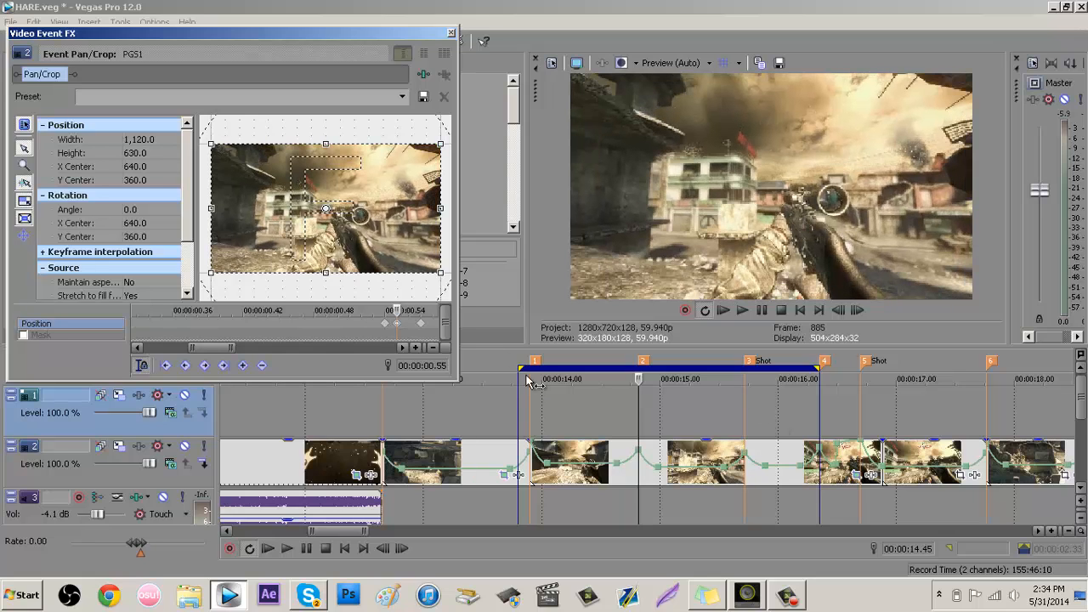
pyautogui.press('Left')
pyautogui.press('Left')
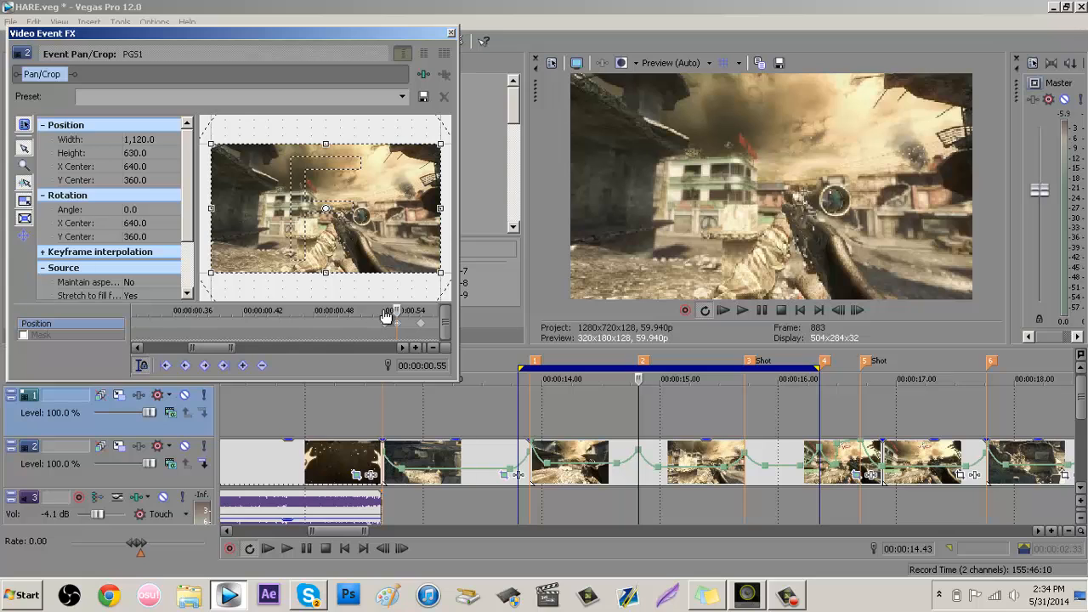
pyautogui.press('Left')
pyautogui.press('Left')
pyautogui.press('Left')
pyautogui.press('Left')
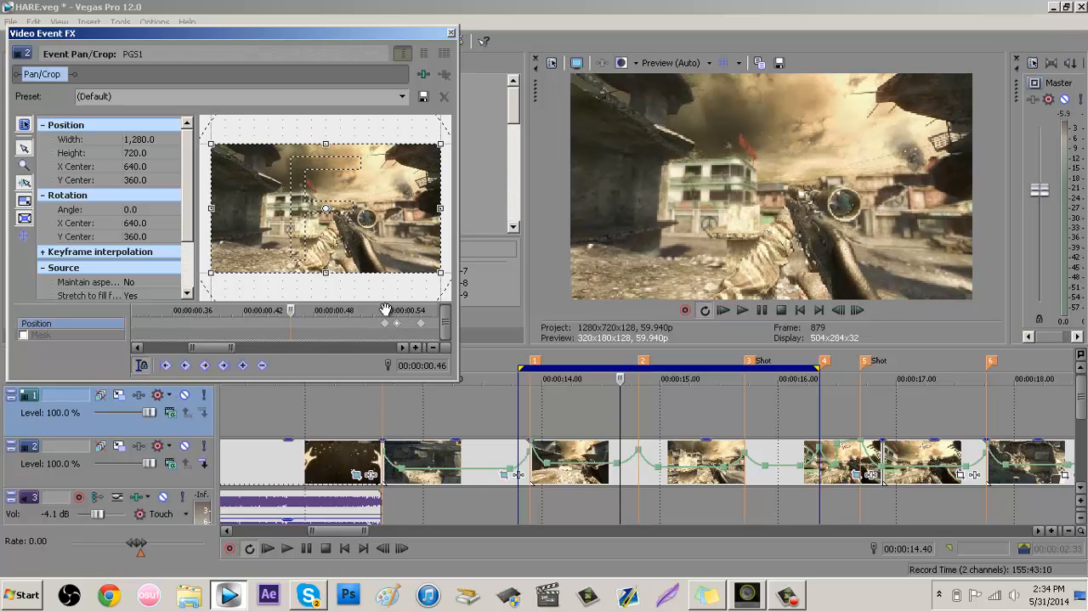
pyautogui.moveTo(384, 323); pyautogui.dragTo(290, 324)
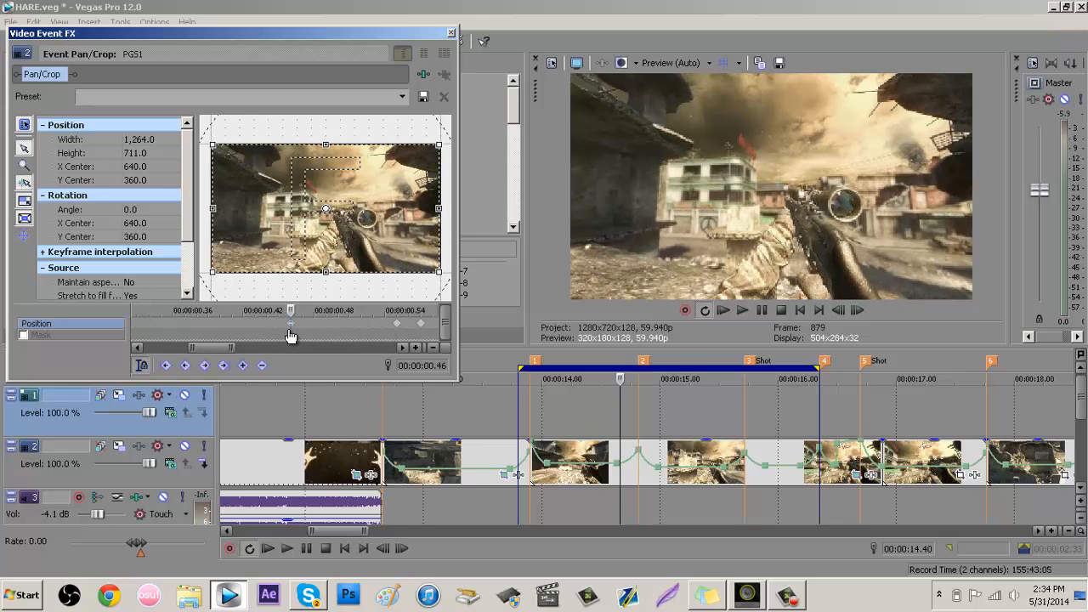
# - Move the full-frame position keyframe after marker 2 to 00:00:01.05 on the Pan/Crop timeline, 10 frames past the marker's keyframe
pyautogui.click(399, 326)
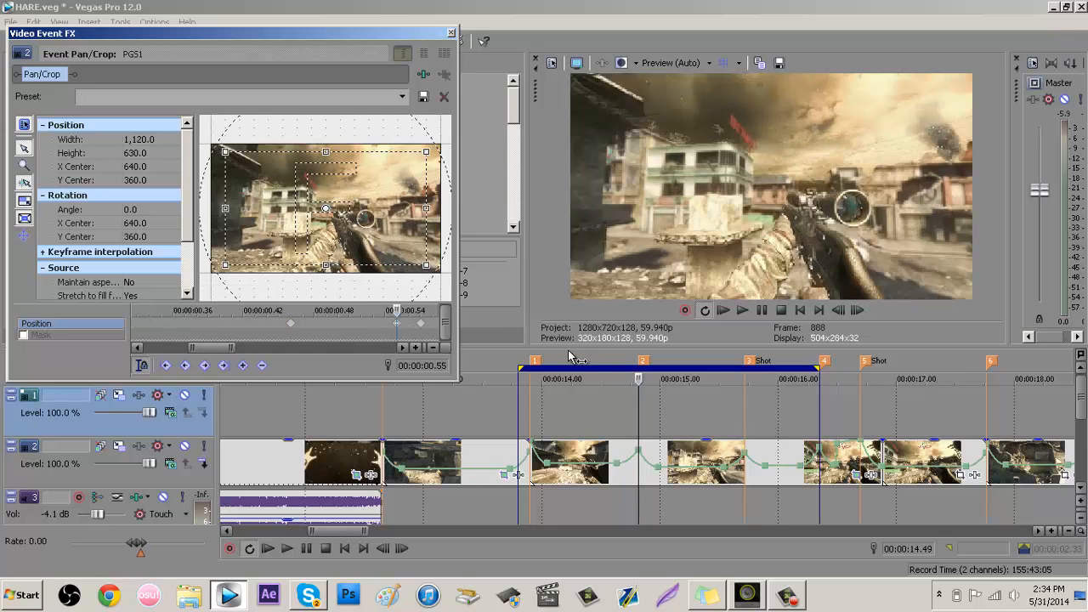
pyautogui.press('Right')
pyautogui.press('Right')
pyautogui.press('Right')
pyautogui.press('Right')
pyautogui.press('Right')
pyautogui.press('Right')
pyautogui.press('Right')
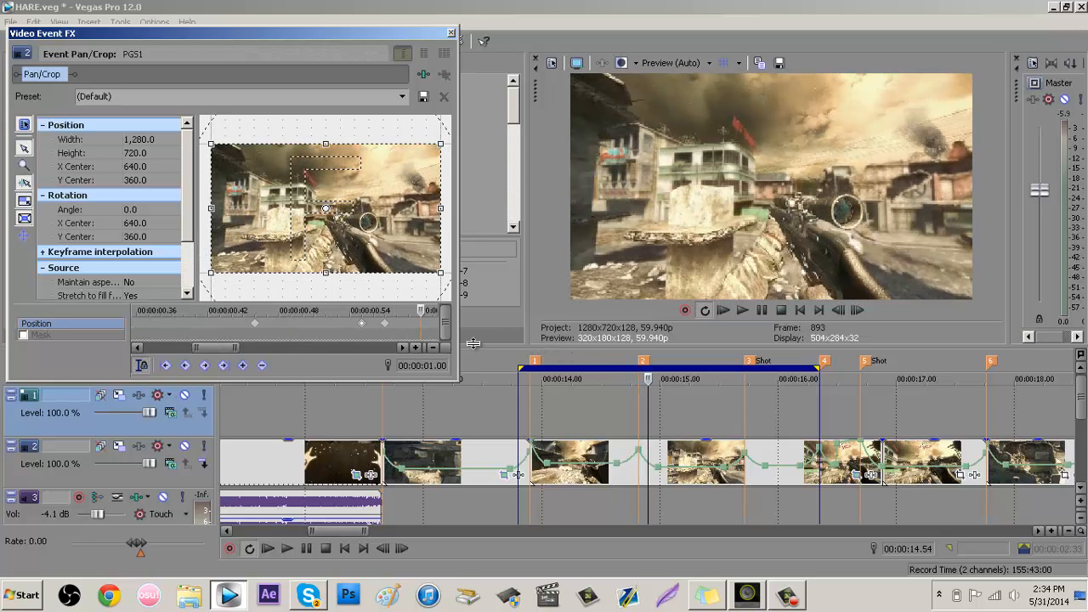
pyautogui.press('Right')
pyautogui.press('Right')
pyautogui.press('Right')
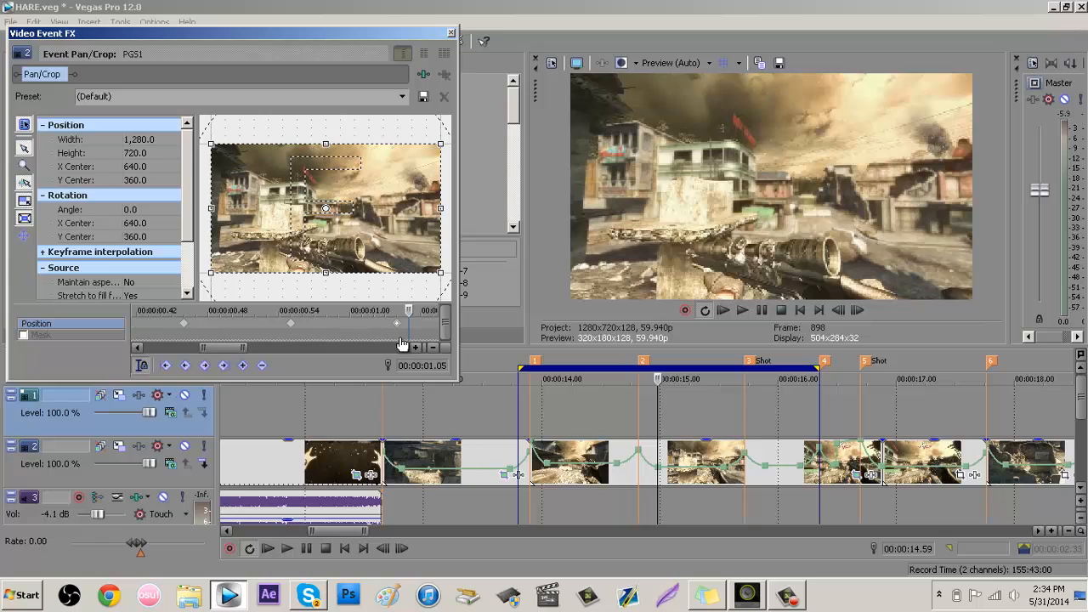
pyautogui.scroll(-2, 389, 292)
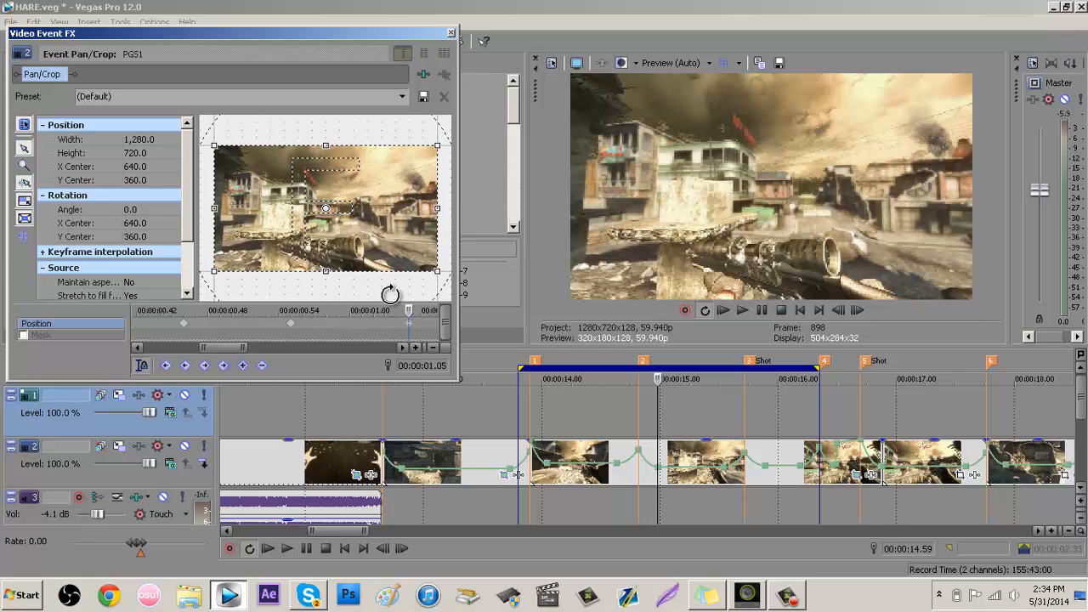
pyautogui.scroll(-3, 384, 323)
pyautogui.scroll(-2, 384, 317)
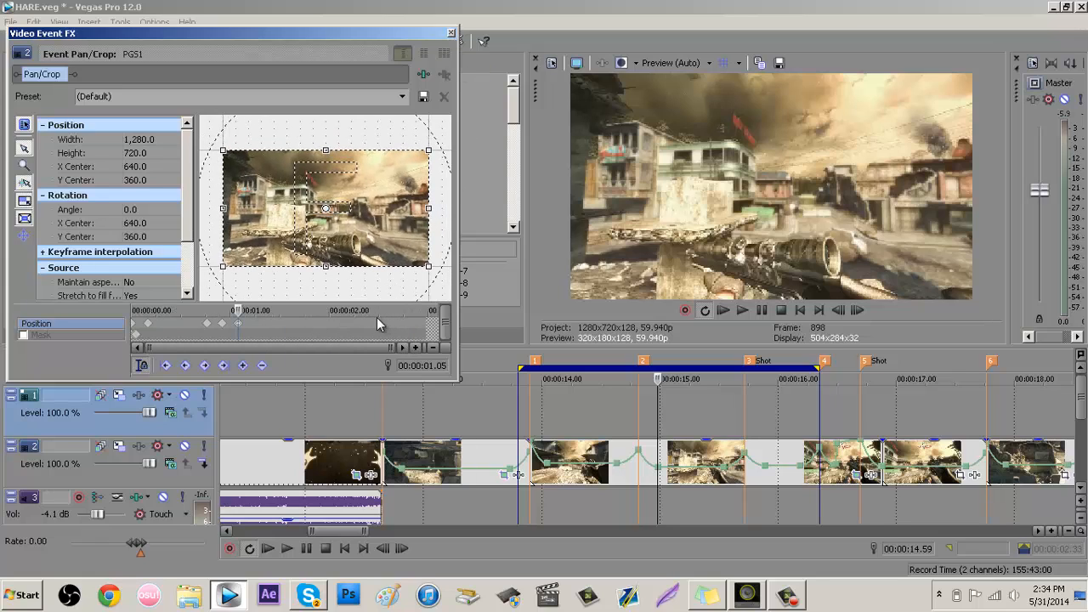
pyautogui.click(734, 409)
pyautogui.click(744, 405)
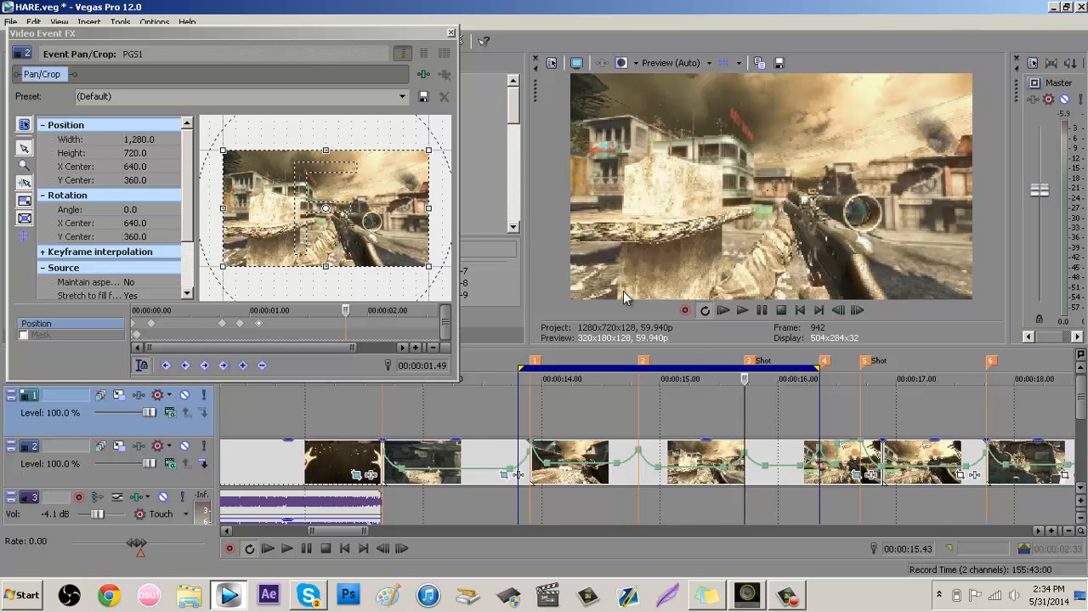
pyautogui.moveTo(429, 150)
pyautogui.mouseDown()
pyautogui.moveTo(407, 167)
pyautogui.moveTo(419, 160)
pyautogui.mouseUp()
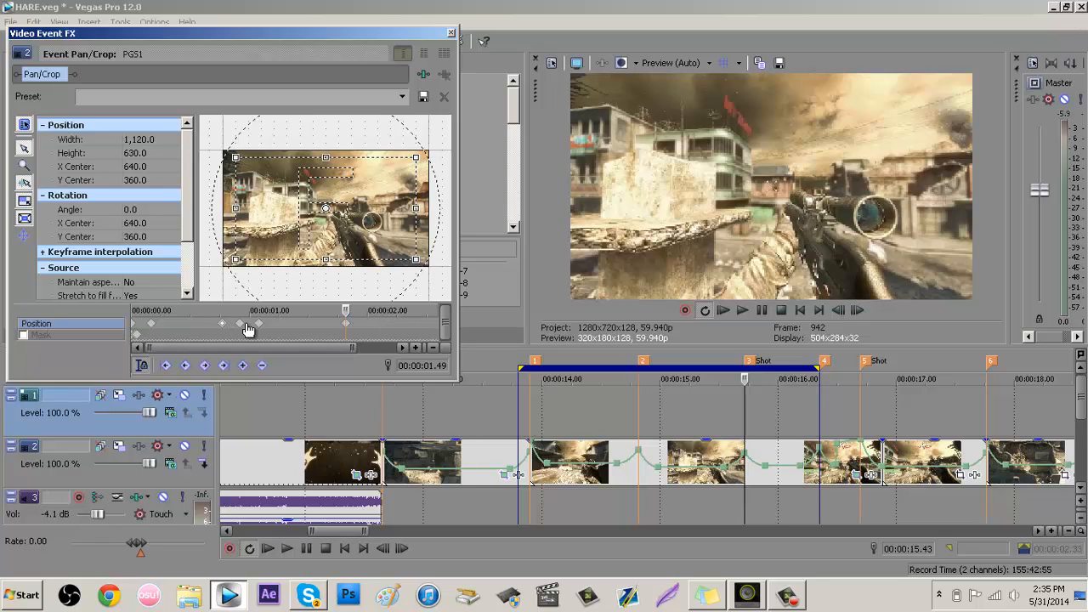
pyautogui.press('space')
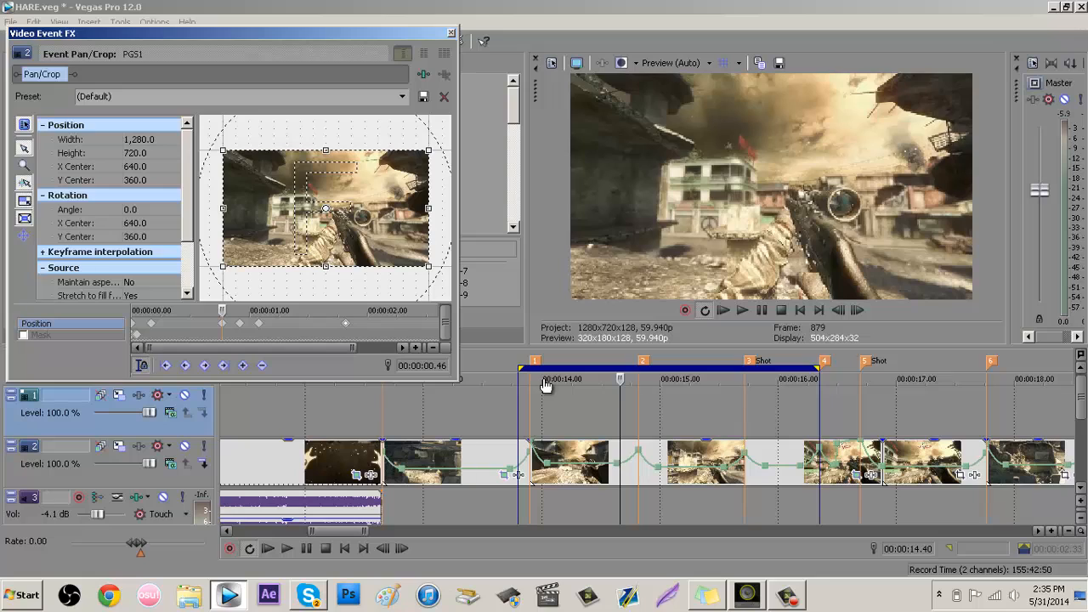
pyautogui.press('space')
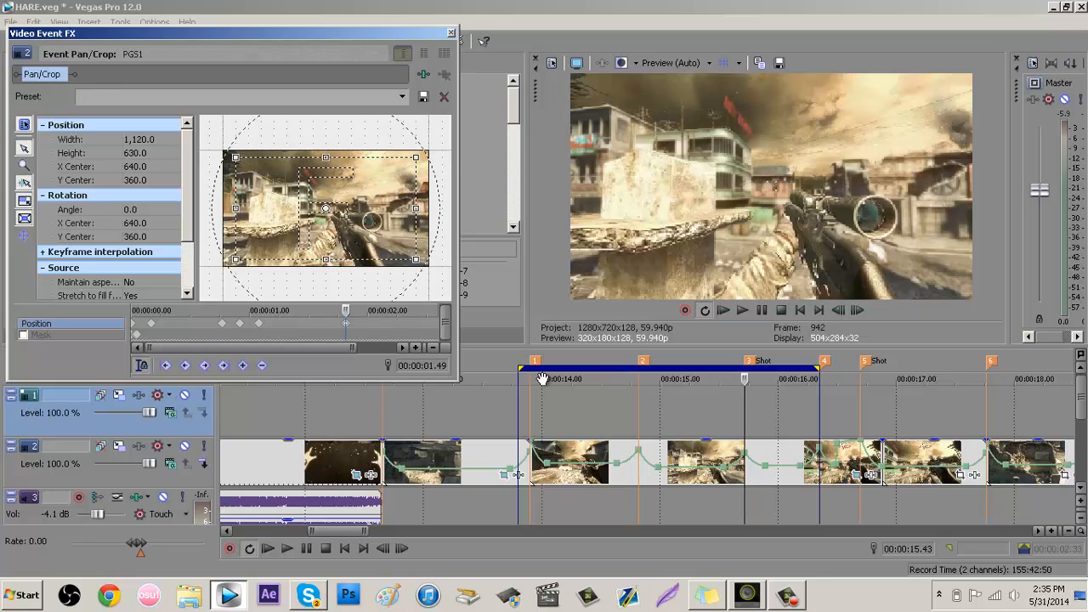
pyautogui.press('Delete')
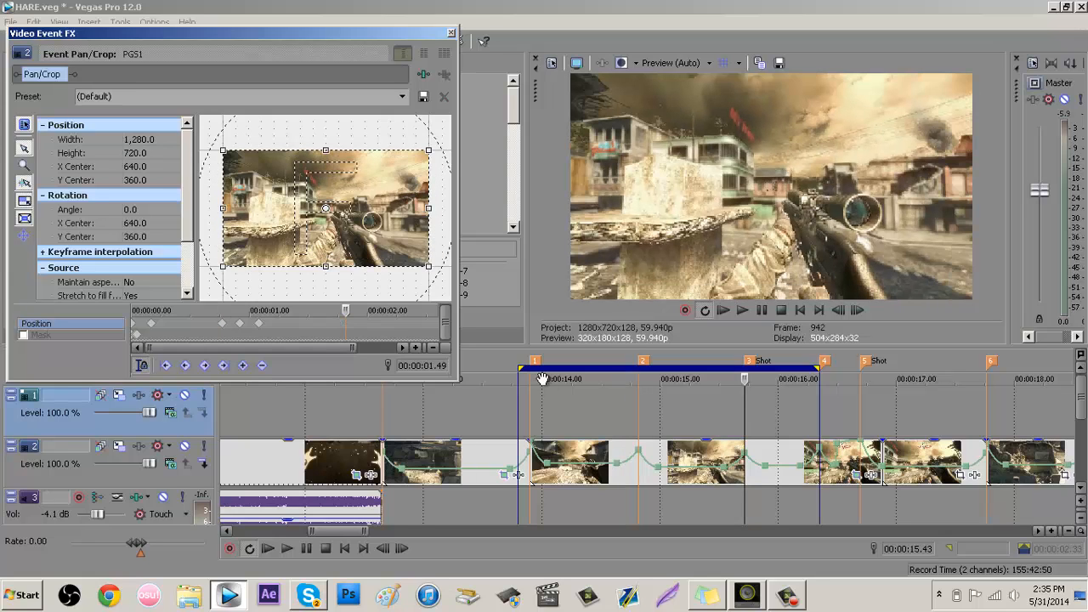
# - Copy the three zoom keyframes around marker 2 and paste them 12 frames before marker 3, starting at 00:00:01.37 on the Pan/Crop timeline
pyautogui.press('Left')
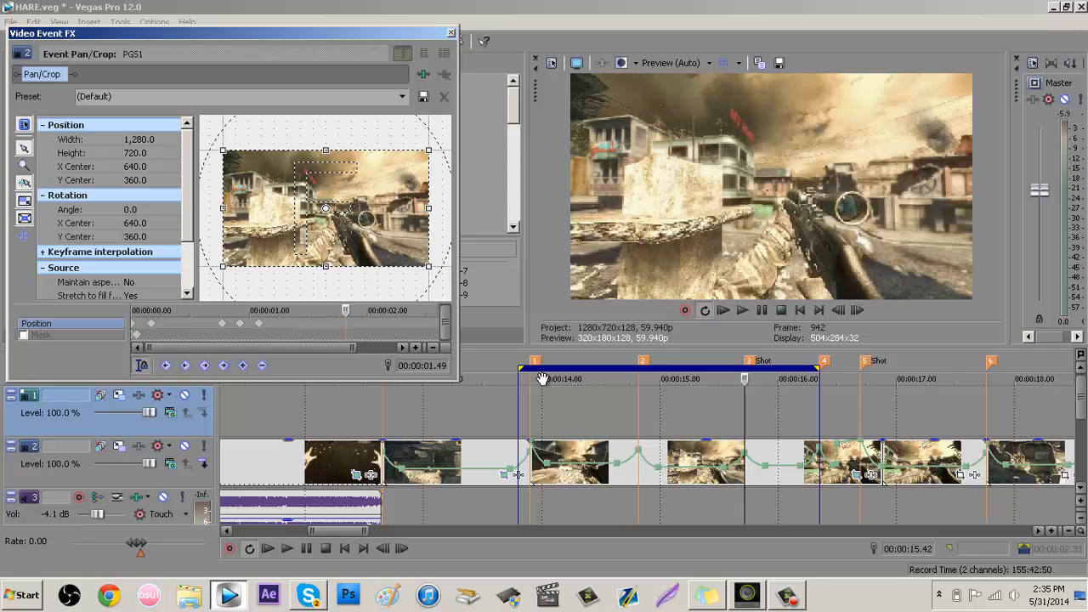
pyautogui.press('Left')
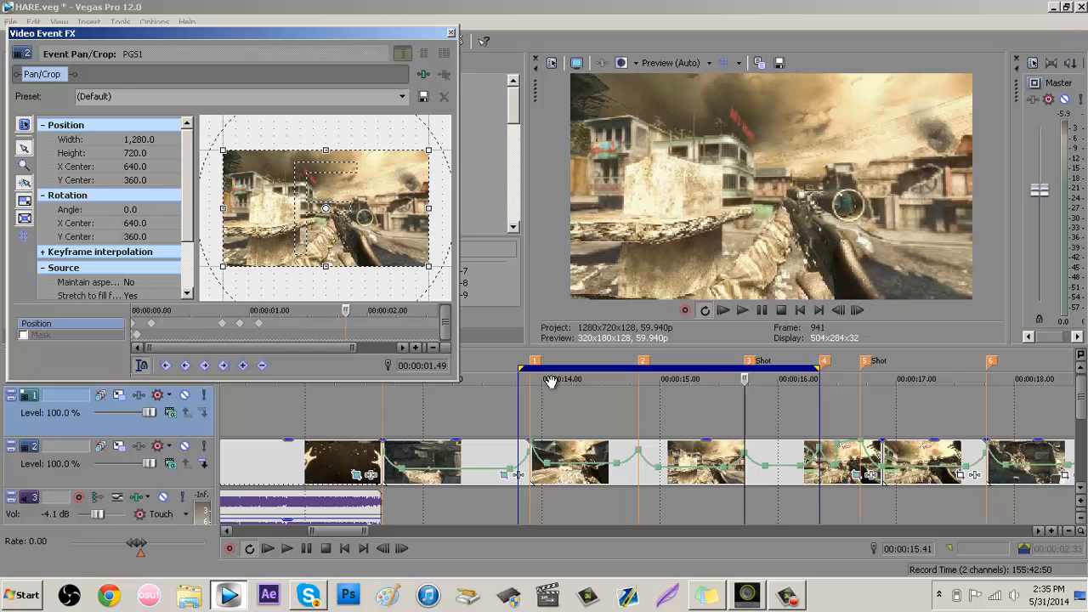
pyautogui.press('Left')
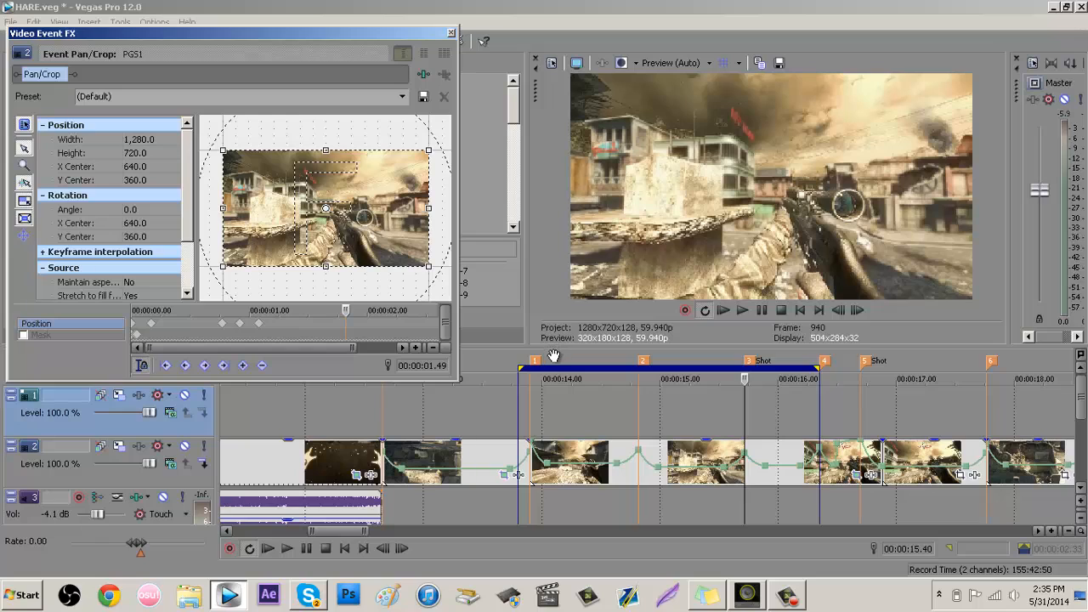
pyautogui.press('Left')
pyautogui.press('Left')
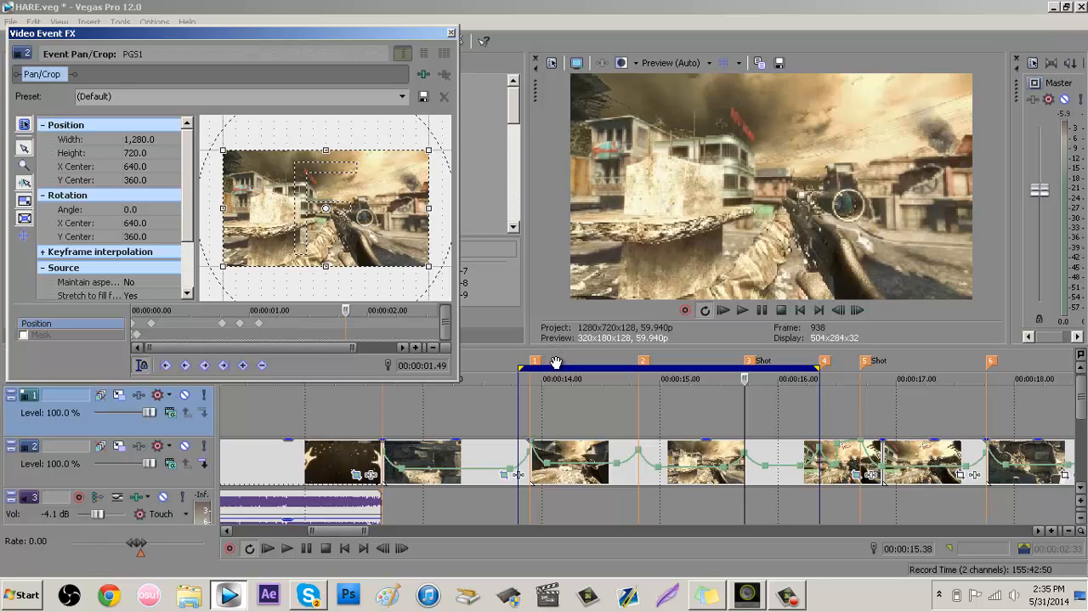
pyautogui.press('Left')
pyautogui.press('Left')
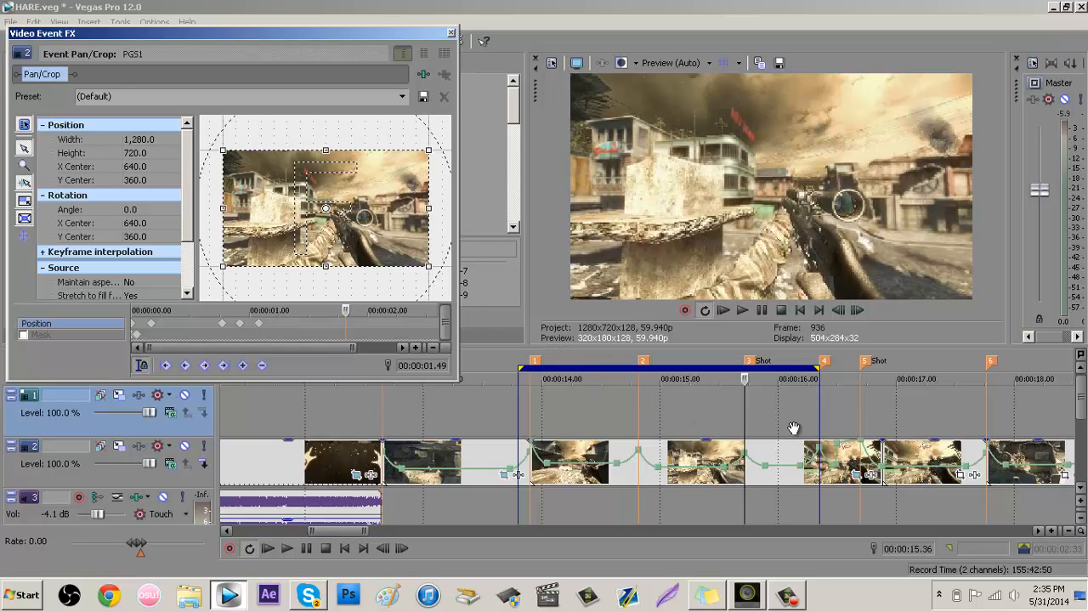
pyautogui.press('Left')
pyautogui.press('Left')
pyautogui.press('Left')
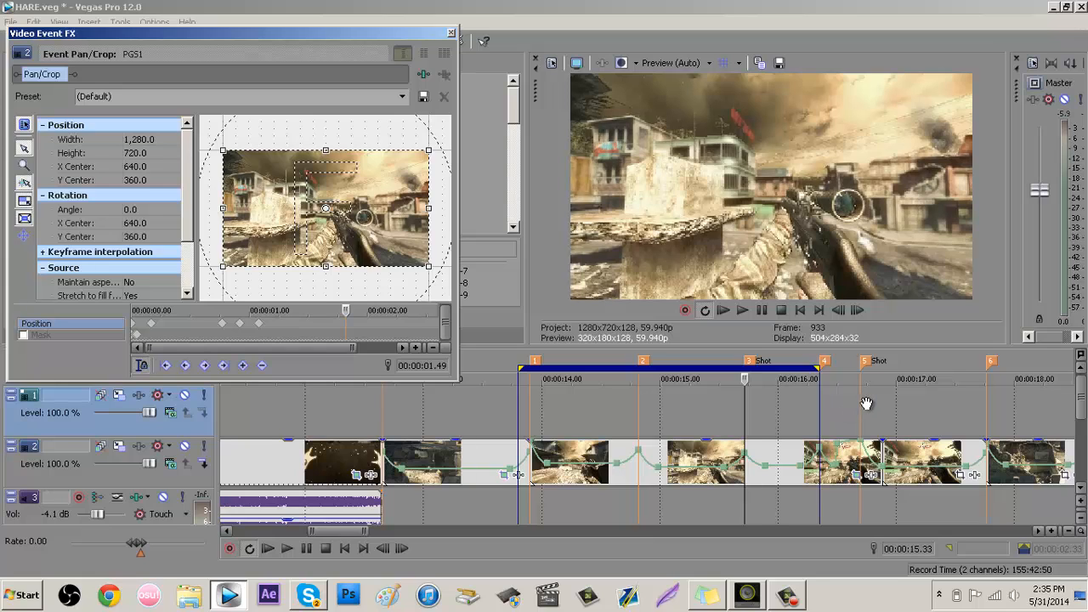
pyautogui.press('Left')
pyautogui.press('Left')
pyautogui.press('Left')
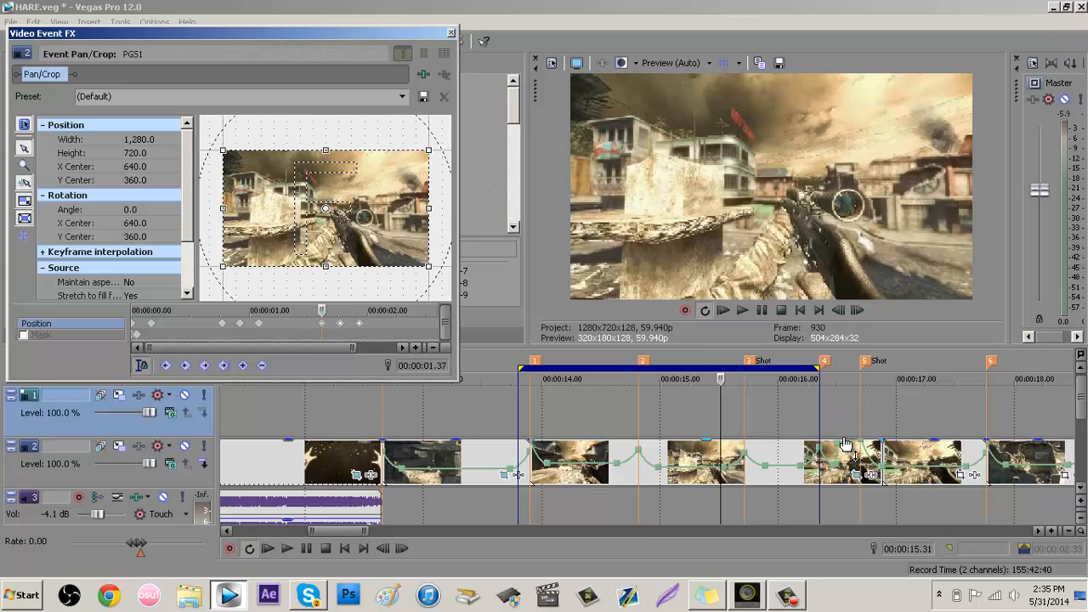
# - Paste the same three zoom keyframes around marker 5, starting at 00:00:02.38 on the Pan/Crop timeline
pyautogui.click(860, 402)
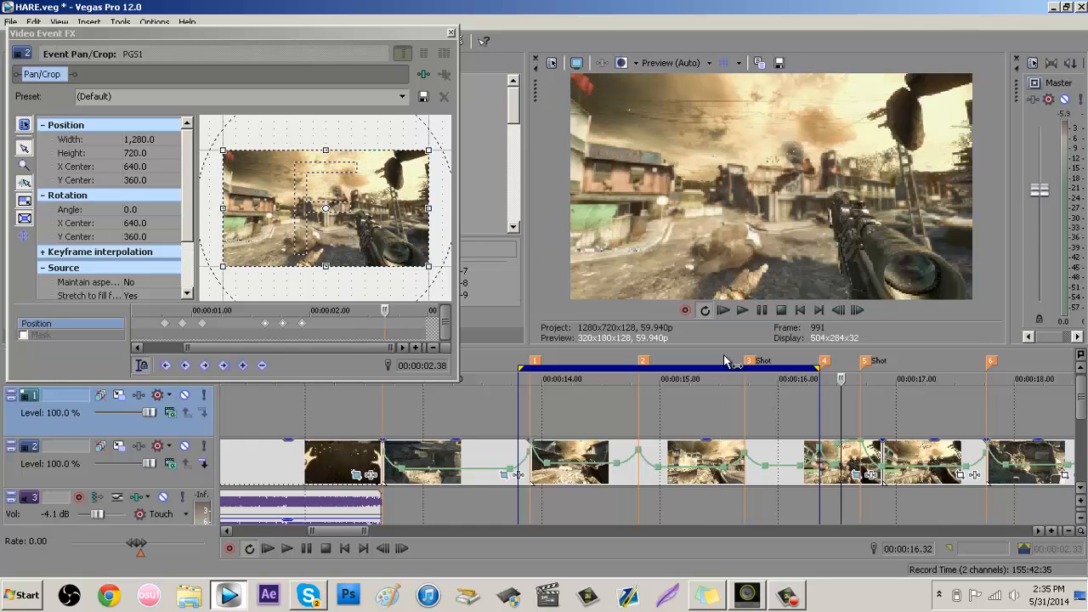
pyautogui.click(384, 331)
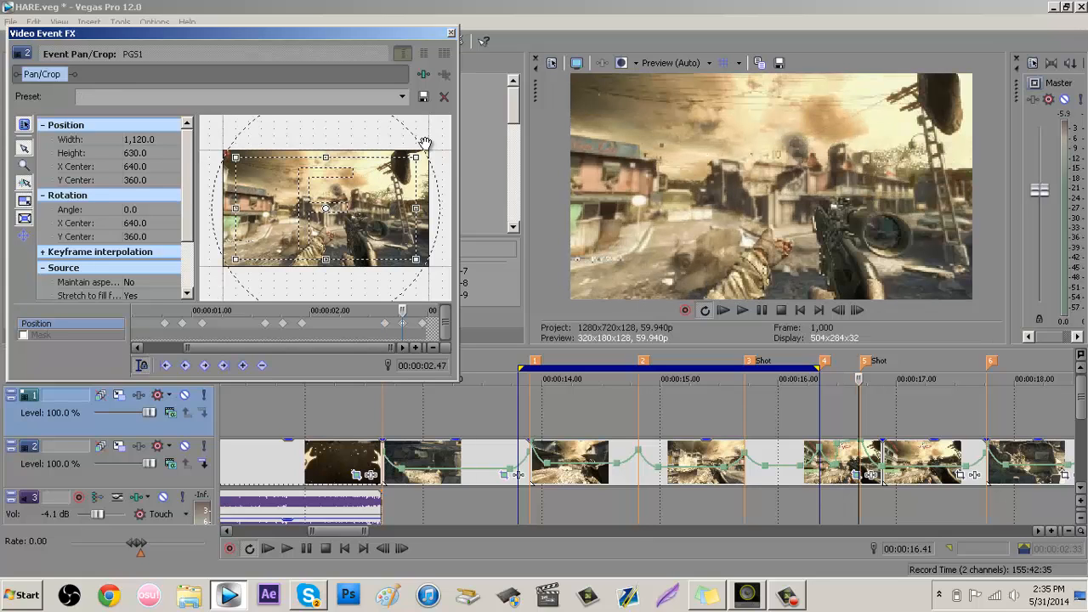
pyautogui.moveTo(428, 150); pyautogui.dragTo(416, 157)
# - Move the middle zoom keyframe onto marker 5, at 00:00:02.48 on the Pan/Crop timeline
pyautogui.click(860, 421)
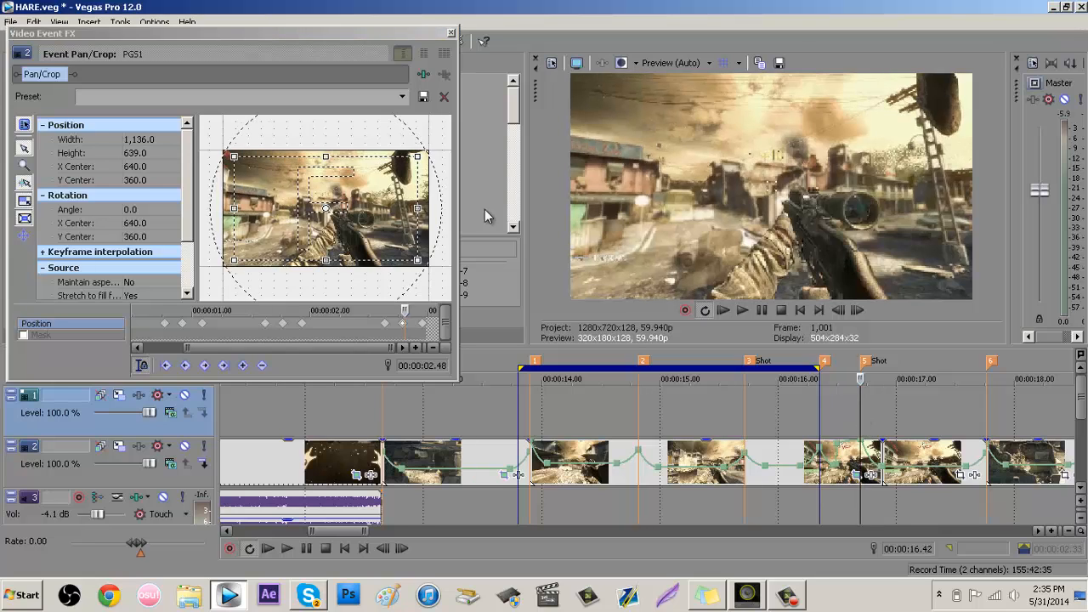
pyautogui.scroll(2, 424, 258)
pyautogui.scroll(3, 289, 330)
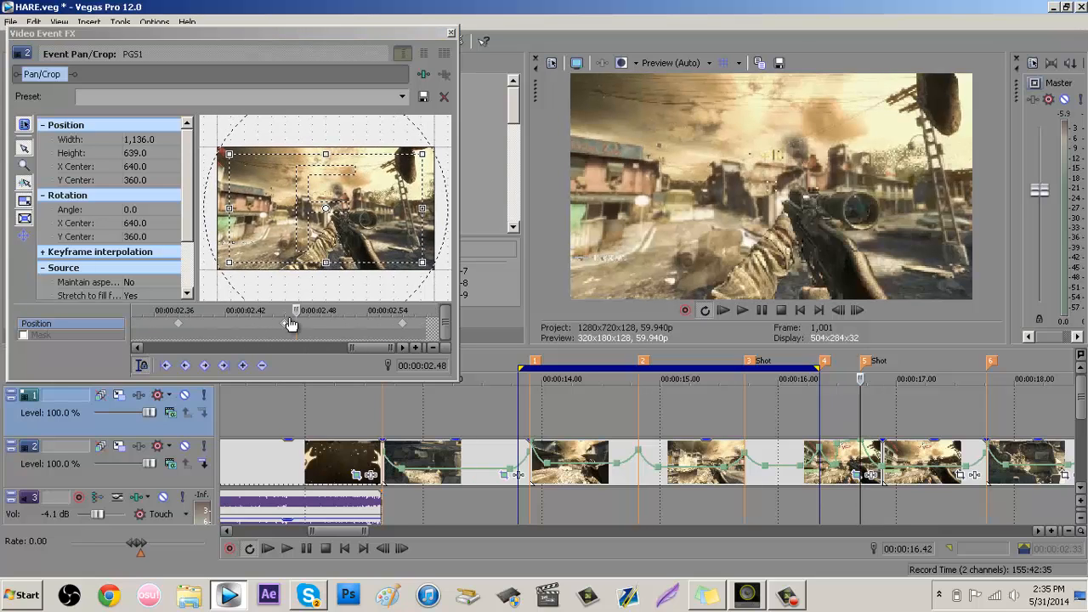
pyautogui.click(288, 334)
pyautogui.moveTo(288, 334); pyautogui.dragTo(296, 334)
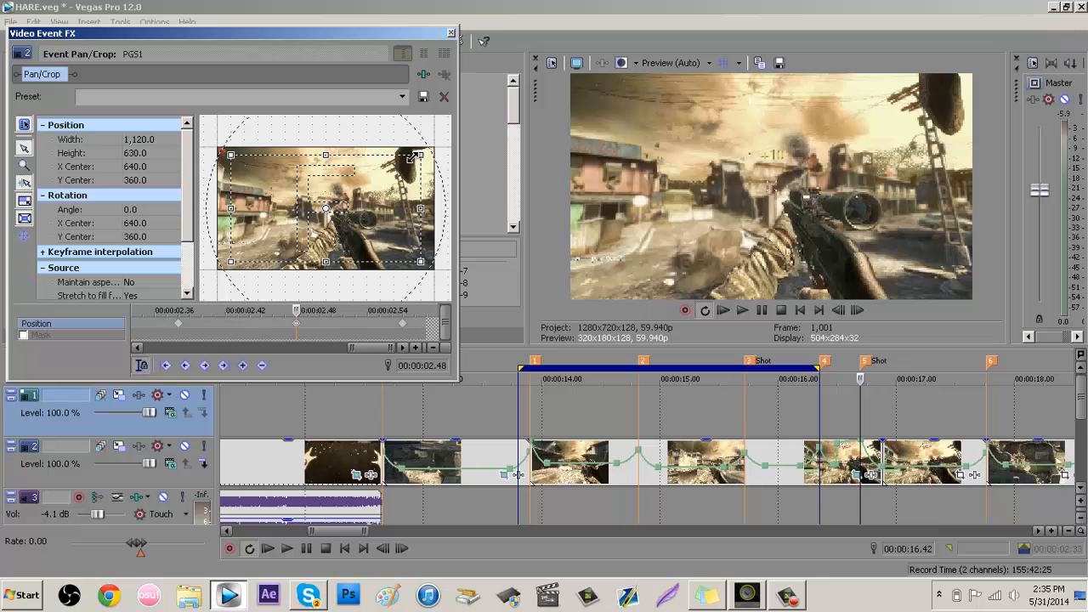
# - Shrink the crop frame of the marker 5 keyframe to 960 by 540 and close the Pan/Crop window
pyautogui.moveTo(412, 158); pyautogui.dragTo(404, 164)
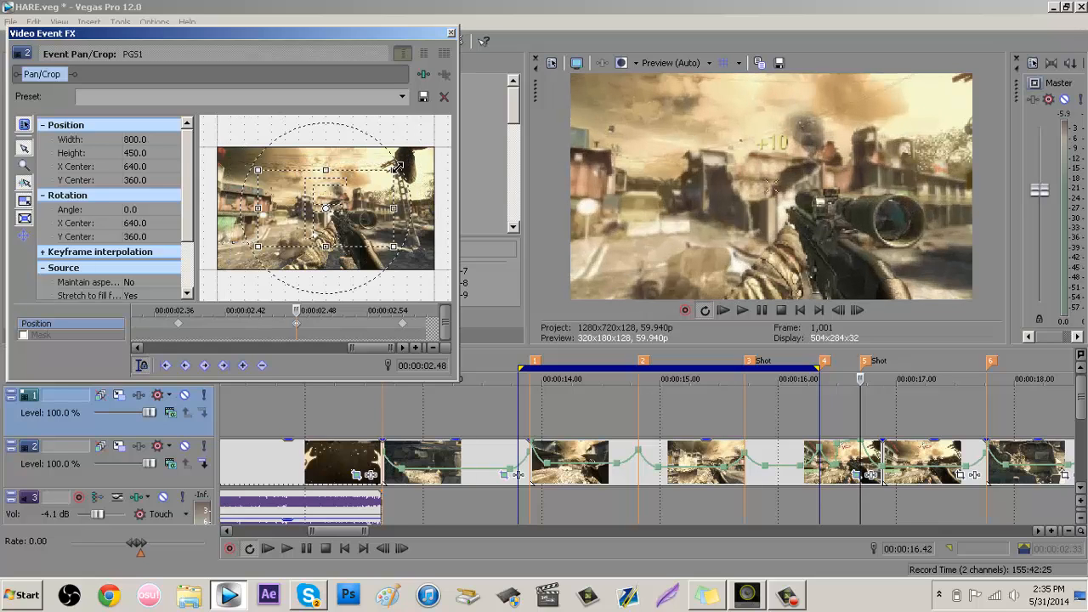
pyautogui.moveTo(403, 164); pyautogui.dragTo(411, 174)
pyautogui.scroll(-3, 425, 195)
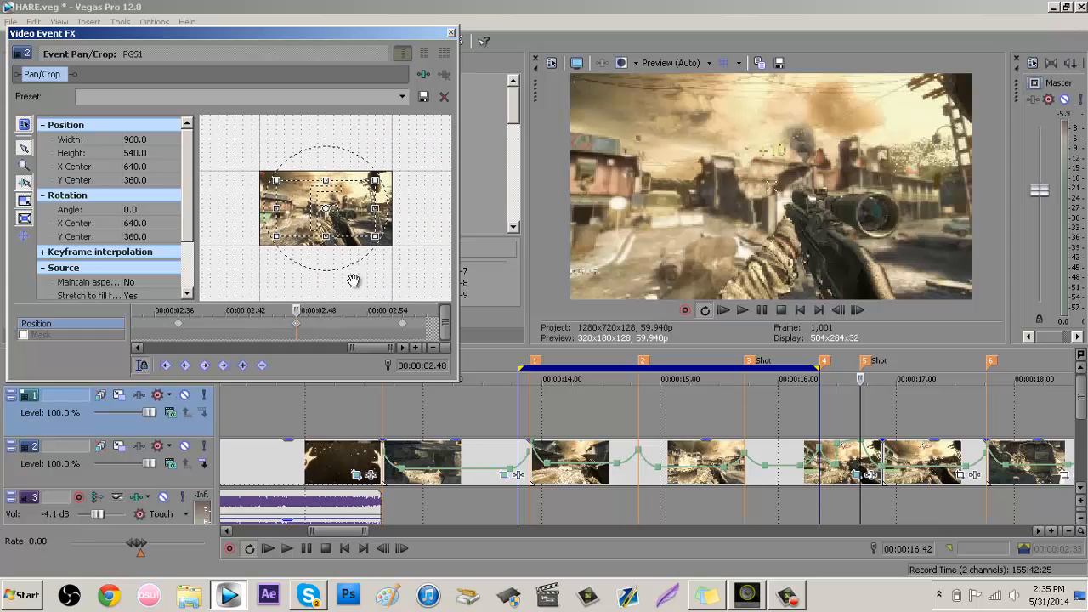
pyautogui.click(884, 451)
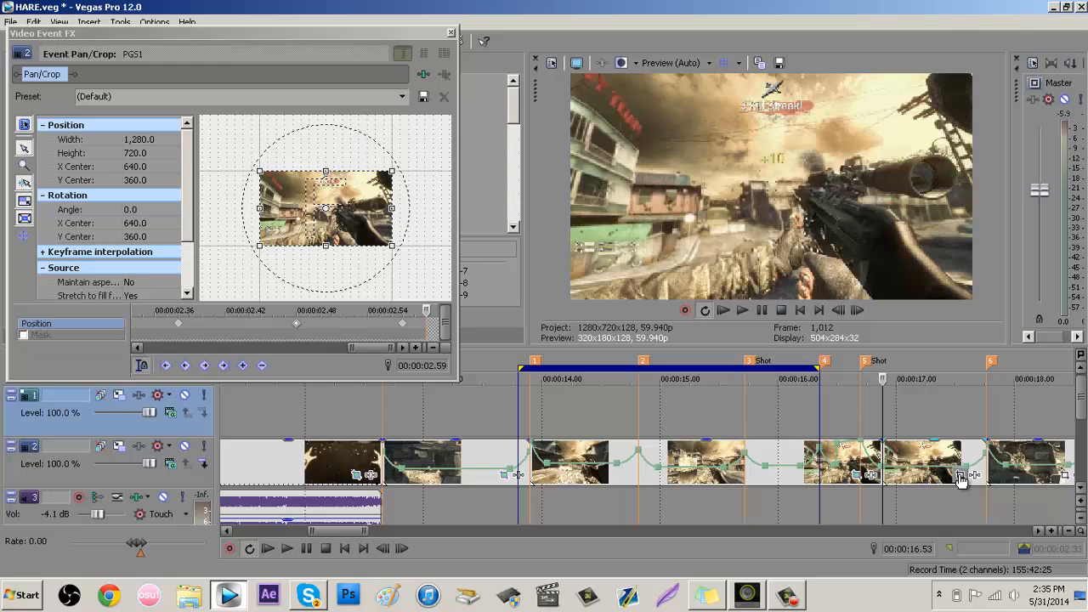
pyautogui.click(450, 33)
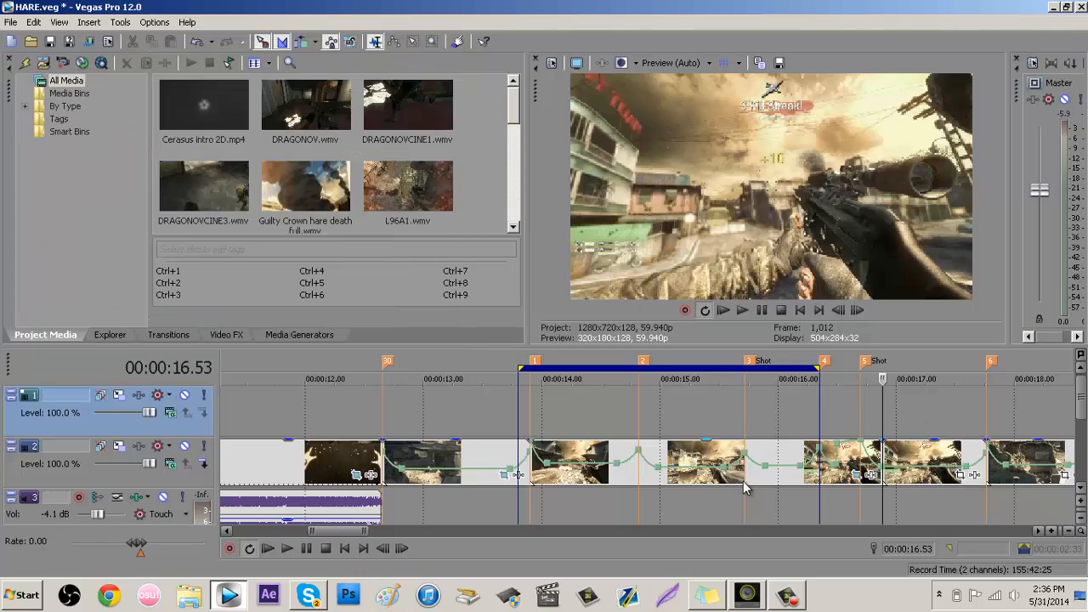
# - Extend the time selection over the whole project and place the playhead on marker 30 at 00:00:12.39
pyautogui.scroll(-5, 702, 460)
pyautogui.scroll(4, 697, 455)
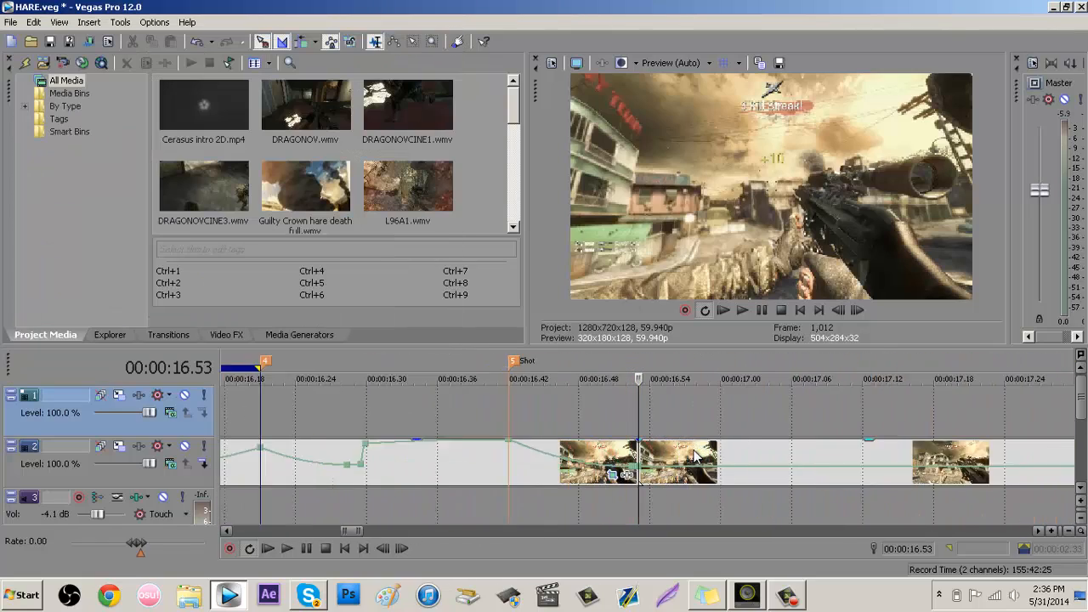
pyautogui.scroll(-3, 689, 446)
pyautogui.scroll(4, 681, 437)
pyautogui.scroll(-3, 672, 433)
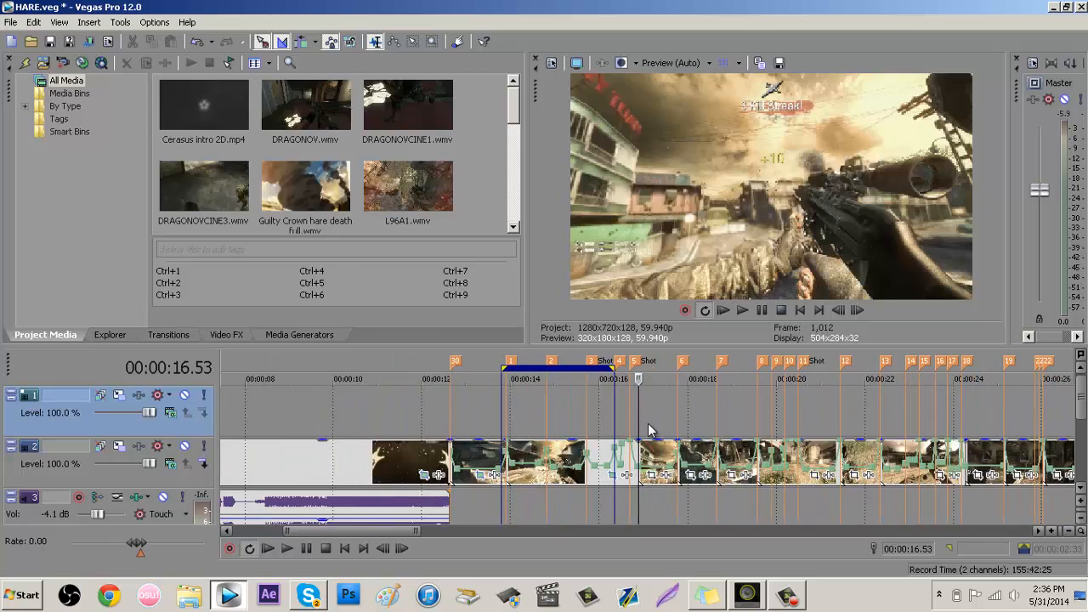
pyautogui.scroll(4, 451, 413)
pyautogui.hotkey('ctrl', 'a')
pyautogui.click(302, 418)
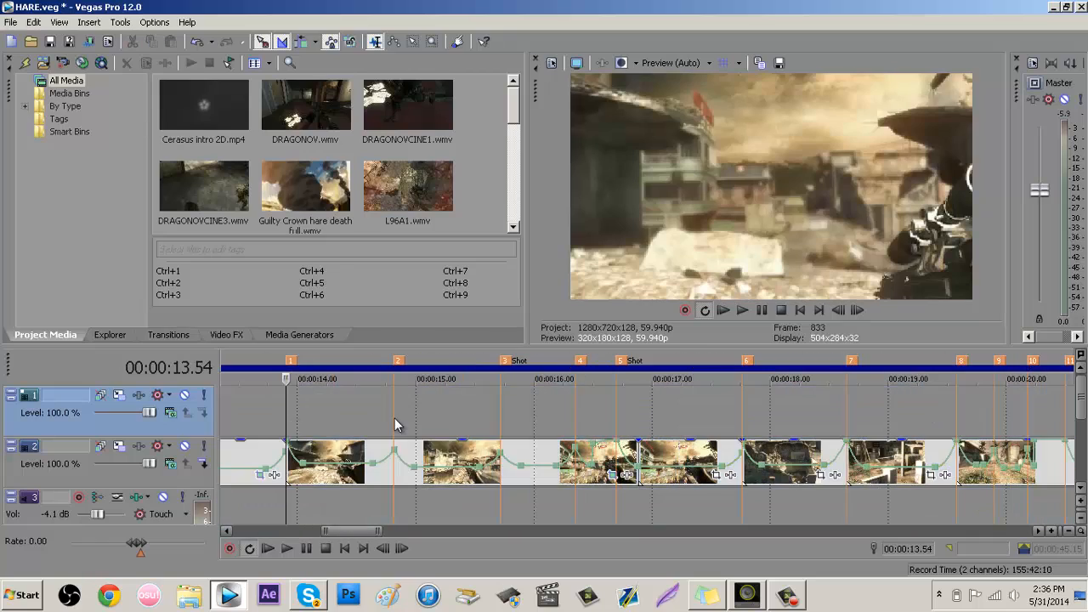
pyautogui.scroll(-5, 435, 415)
pyautogui.click(406, 415)
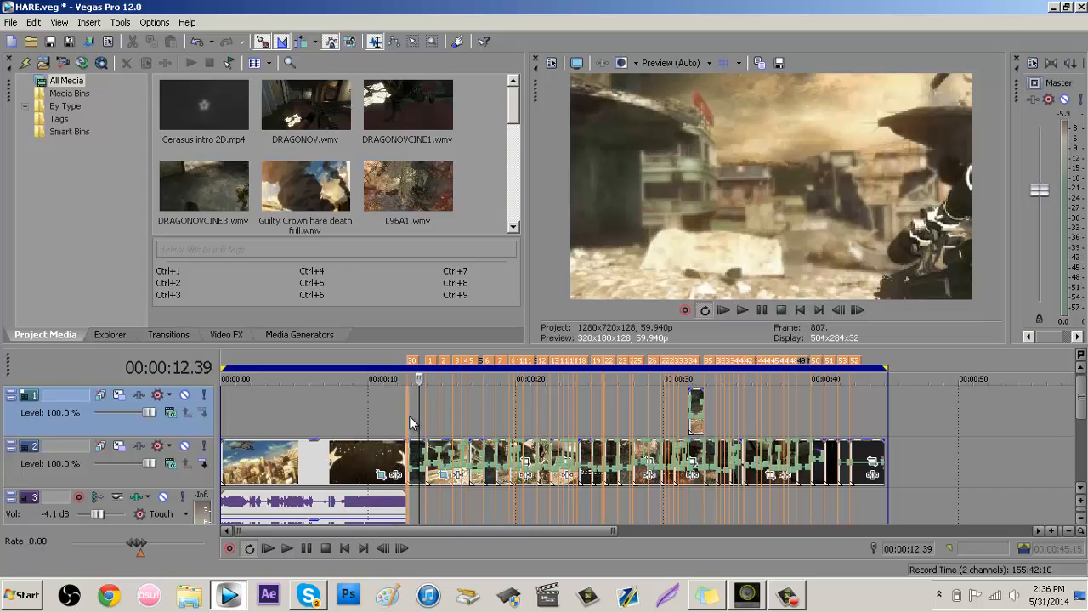
pyautogui.scroll(8, 511, 416)
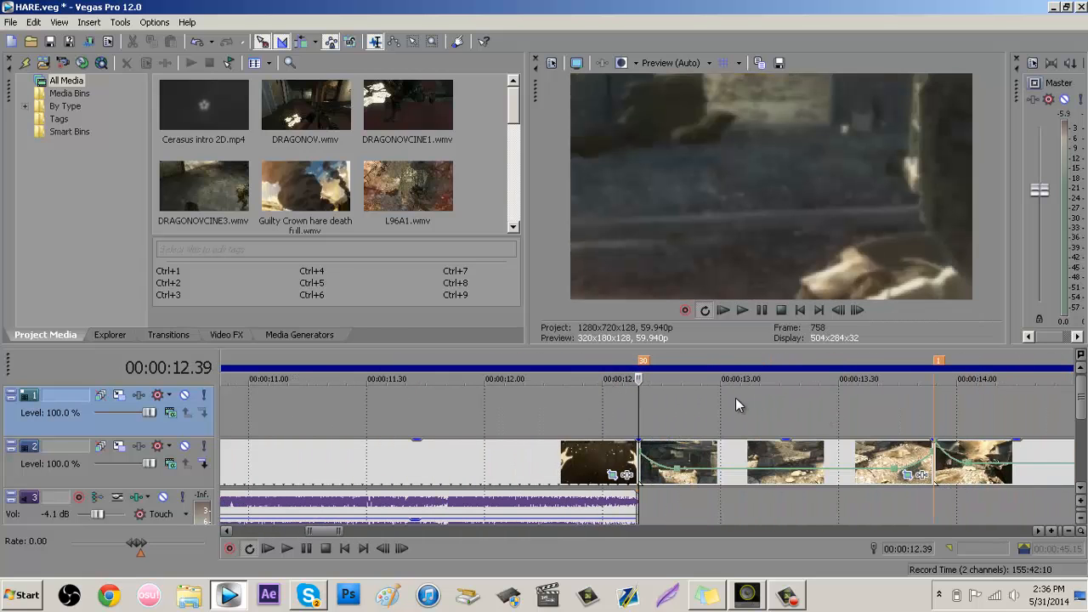
pyautogui.scroll(4, 704, 389)
pyautogui.scroll(-8, 702, 390)
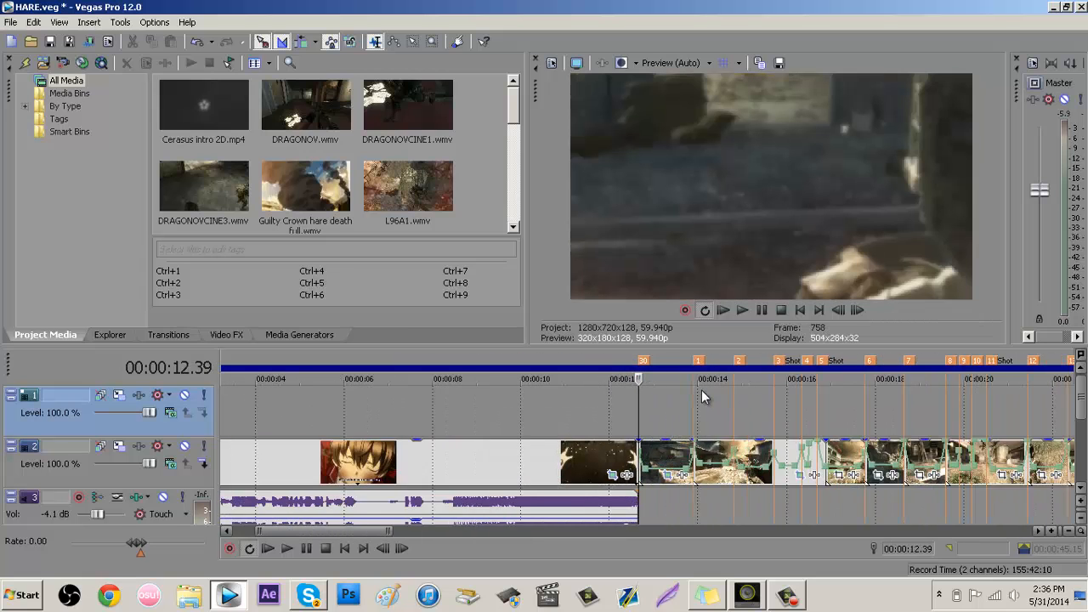
# - Step frame by frame from marker 30 to 00:00:12.49 to examine the clip's motion along its velocity curve
pyautogui.press('Right')
pyautogui.press('Right')
pyautogui.press('Right')
pyautogui.press('Right')
pyautogui.press('Right')
pyautogui.press('Right')
pyautogui.press('Right')
pyautogui.press('Right')
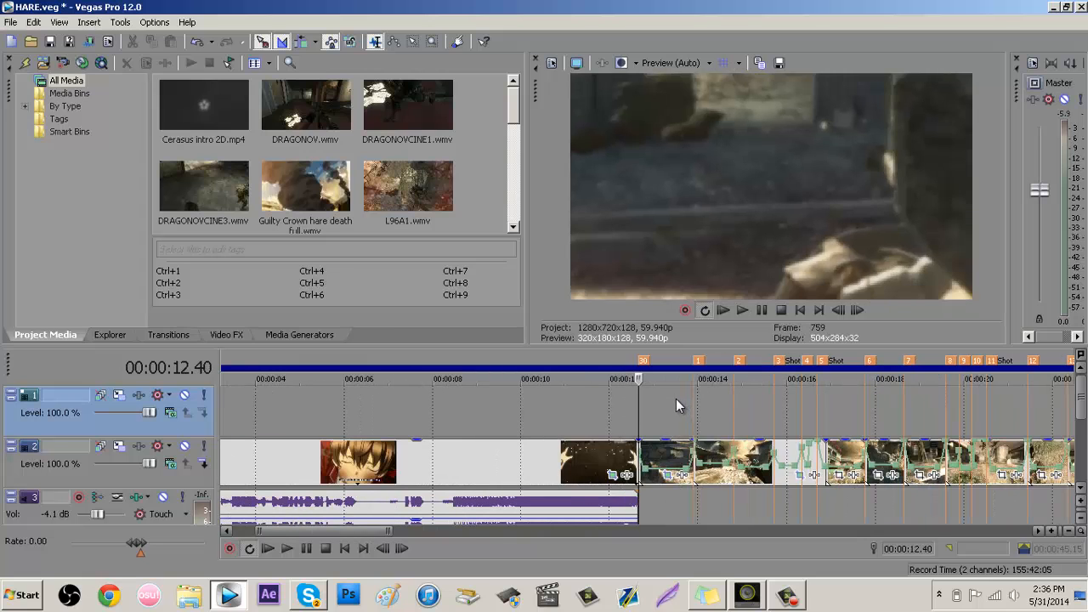
pyautogui.press('Right')
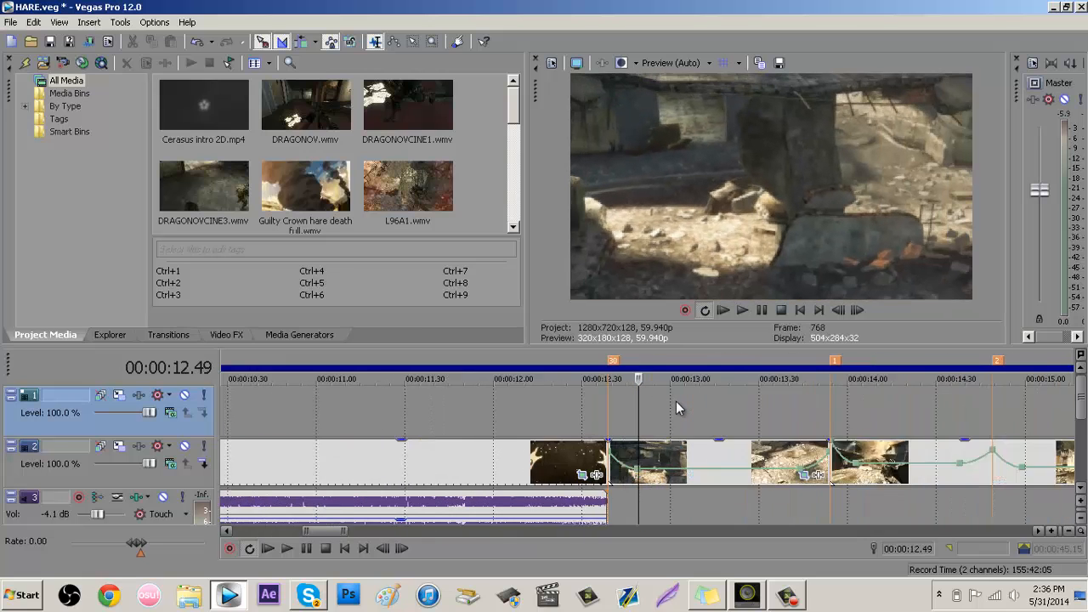
pyautogui.scroll(4, 676, 401)
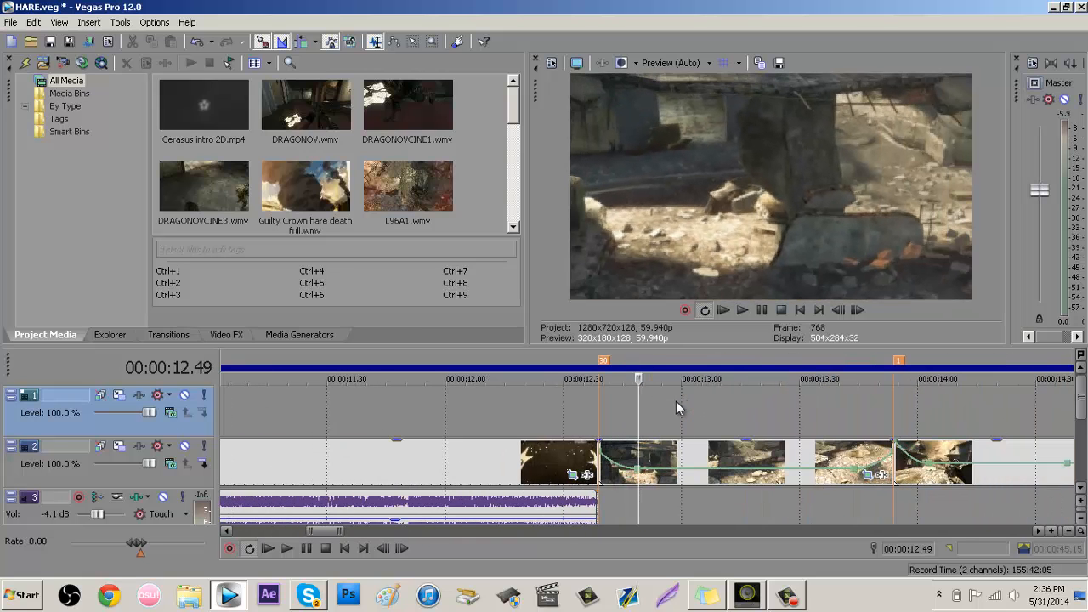
pyautogui.rightClick(645, 467)
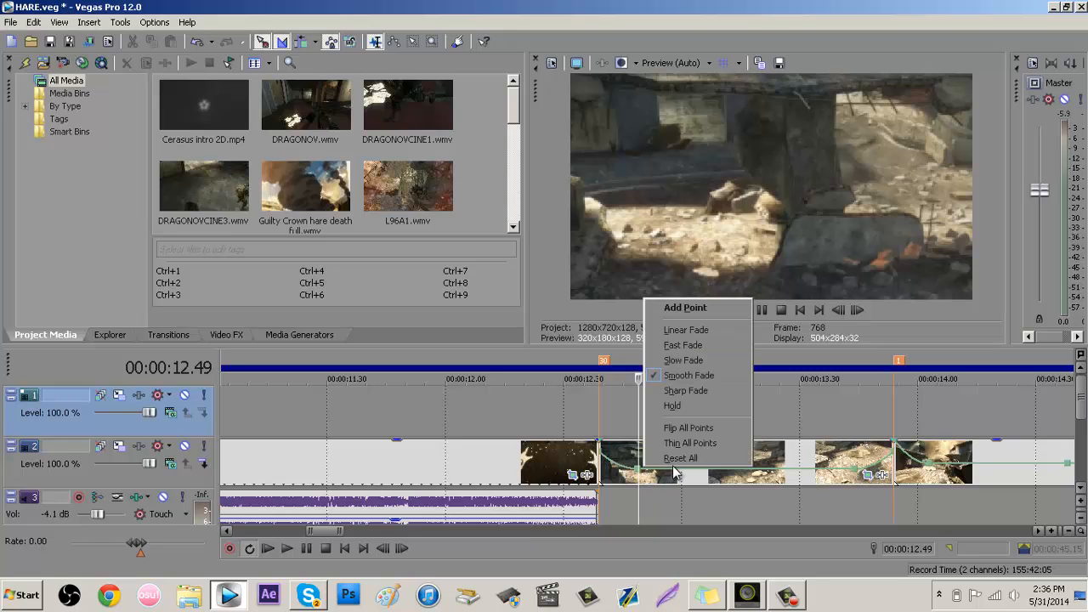
# - Copy the clip between markers 30 and 1 and paste the duplicate onto track 1, starting at marker 30
pyautogui.click(621, 453)
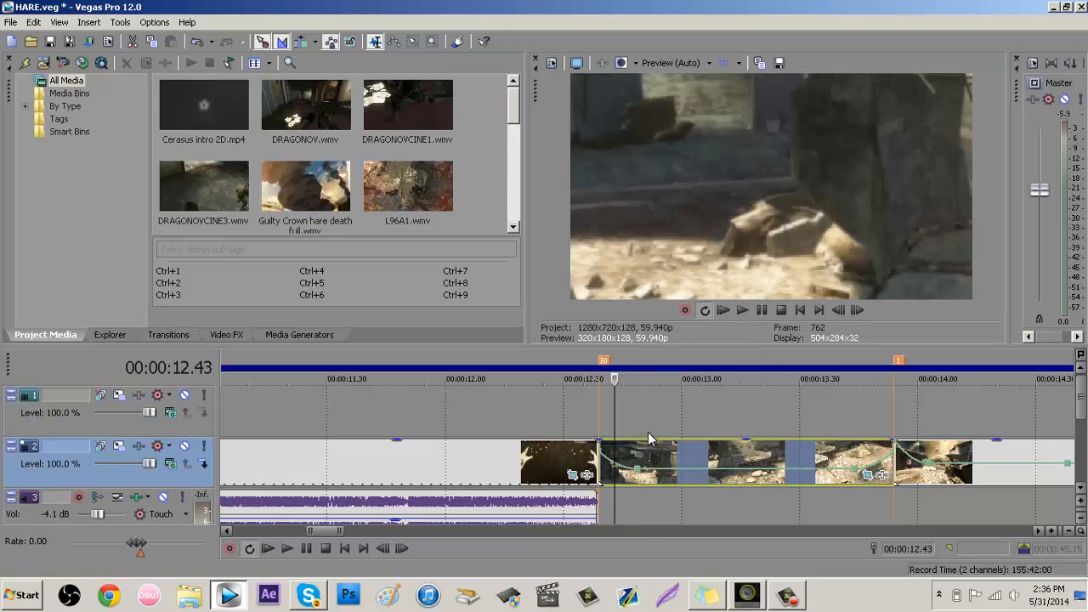
pyautogui.hotkey('ctrl', 'c')
pyautogui.click(602, 400)
pyautogui.hotkey('ctrl', 'v')
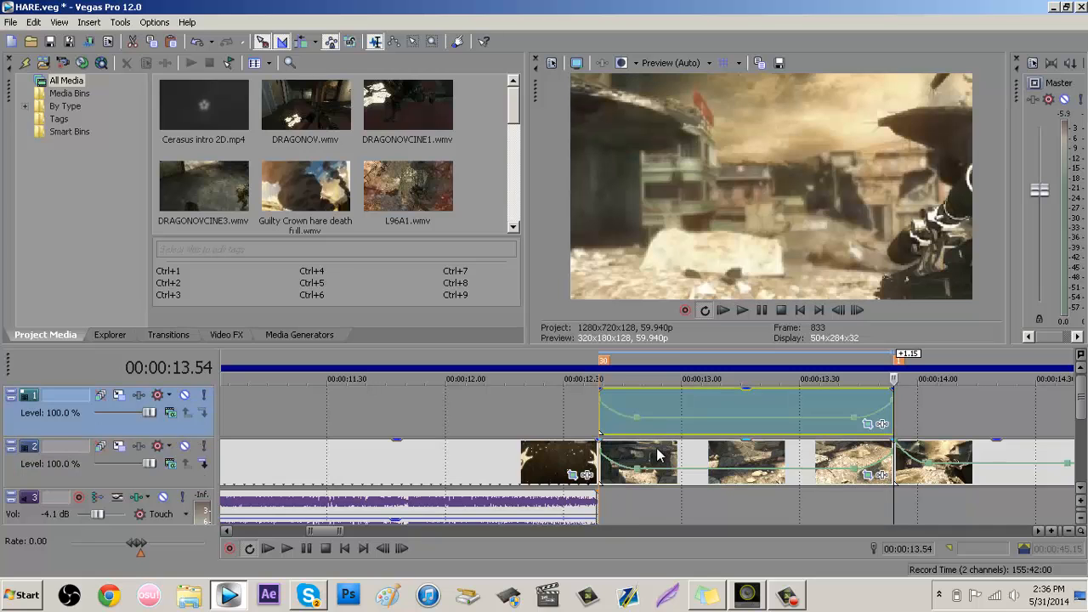
# - Reset all points of the velocity envelope on the track 2 clip between markers 30 and 1
pyautogui.click(657, 450)
pyautogui.click(601, 462)
pyautogui.rightClick(659, 468)
pyautogui.click(692, 456)
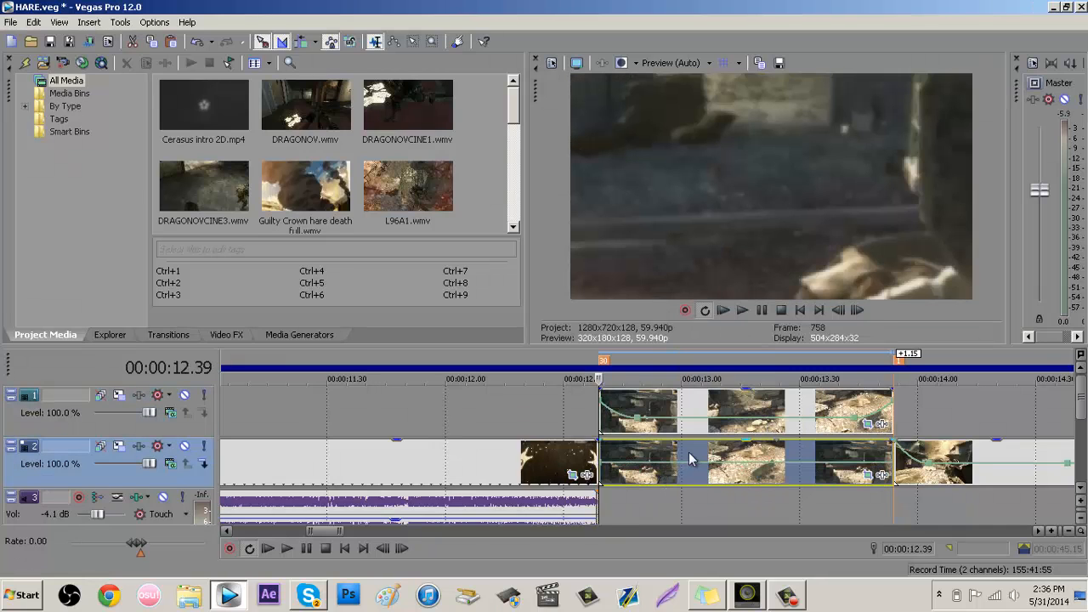
pyautogui.rightClick(628, 460)
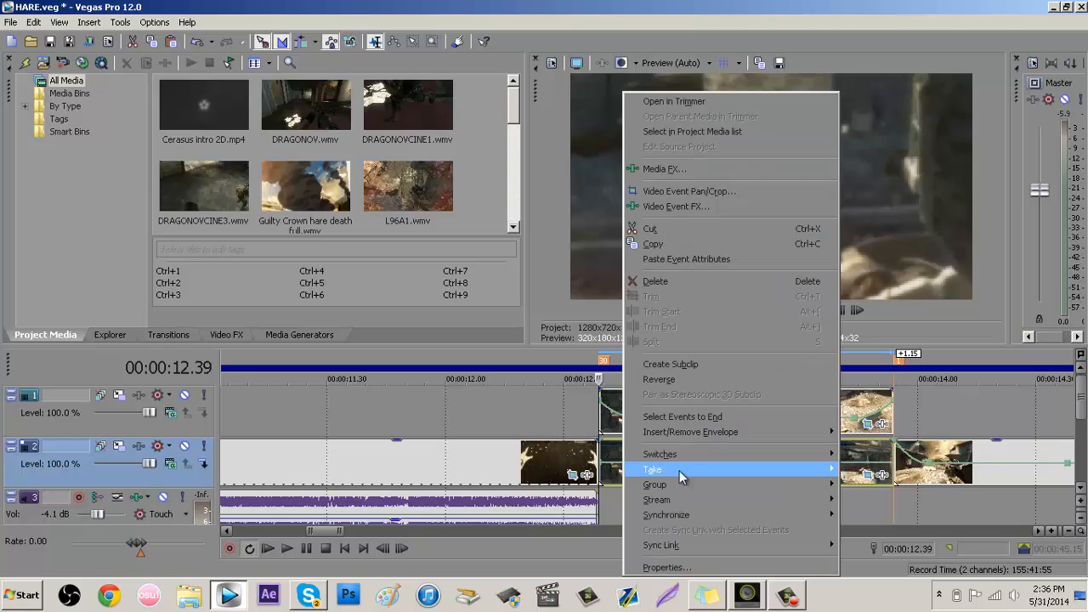
pyautogui.moveTo(709, 449)
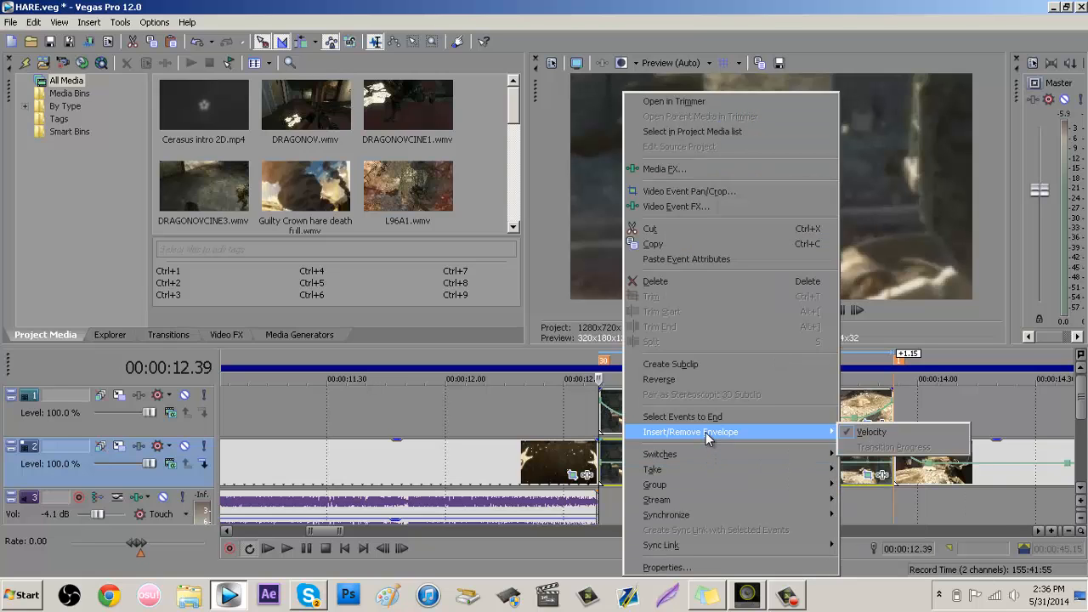
pyautogui.click(619, 460)
pyautogui.rightClick(619, 460)
pyautogui.moveTo(691, 432)
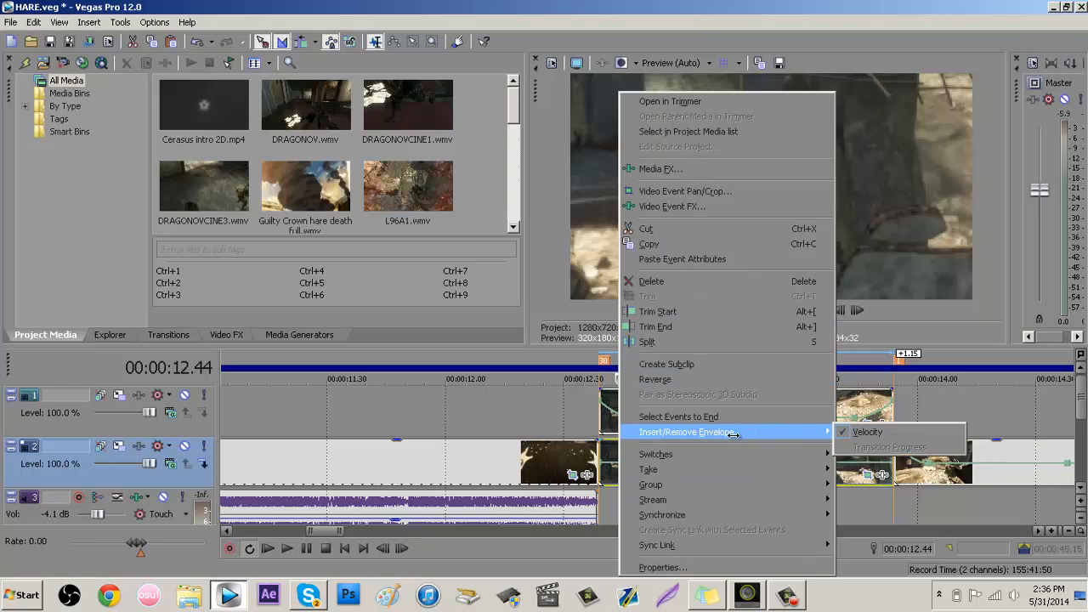
pyautogui.click(540, 423)
# - Step frame by frame from marker 30 to 00:00:12.48 to examine the track 2 clip's motion with its flat velocity
pyautogui.click(615, 459)
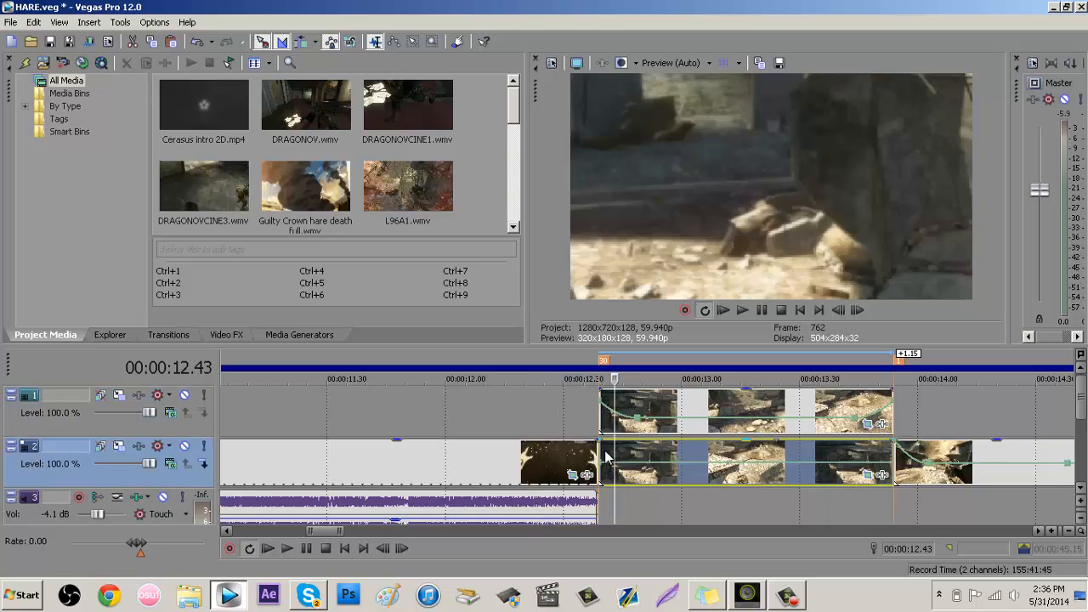
pyautogui.click(607, 459)
pyautogui.press('Left')
pyautogui.press('Left')
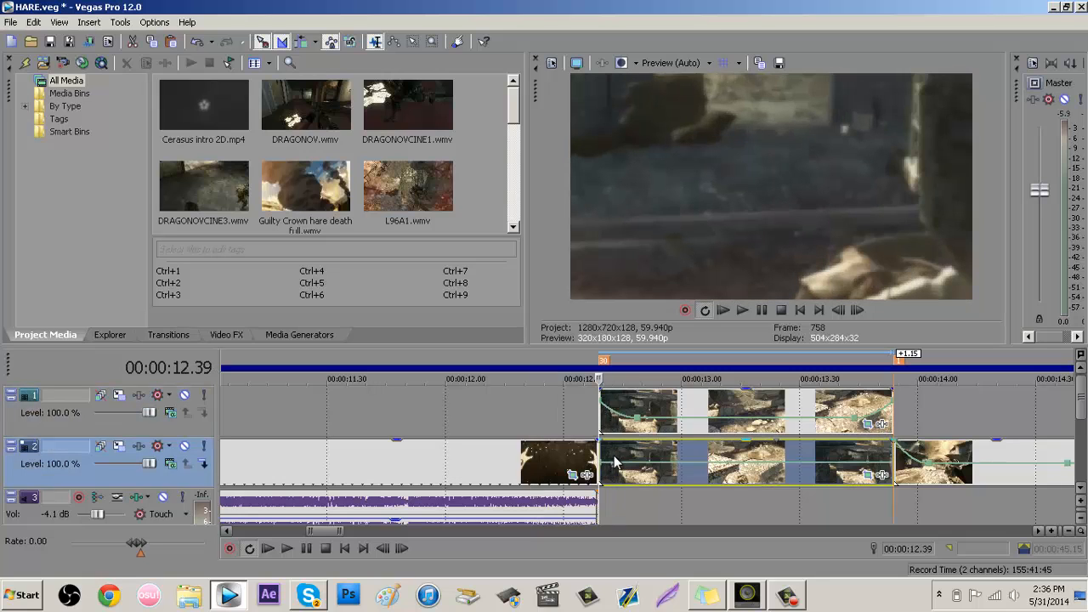
pyautogui.press('Right')
pyautogui.press('Right')
pyautogui.press('Right')
pyautogui.press('Right')
pyautogui.press('Right')
pyautogui.press('Right')
pyautogui.press('Right')
pyautogui.press('Right')
pyautogui.press('Right')
pyautogui.press('Right')
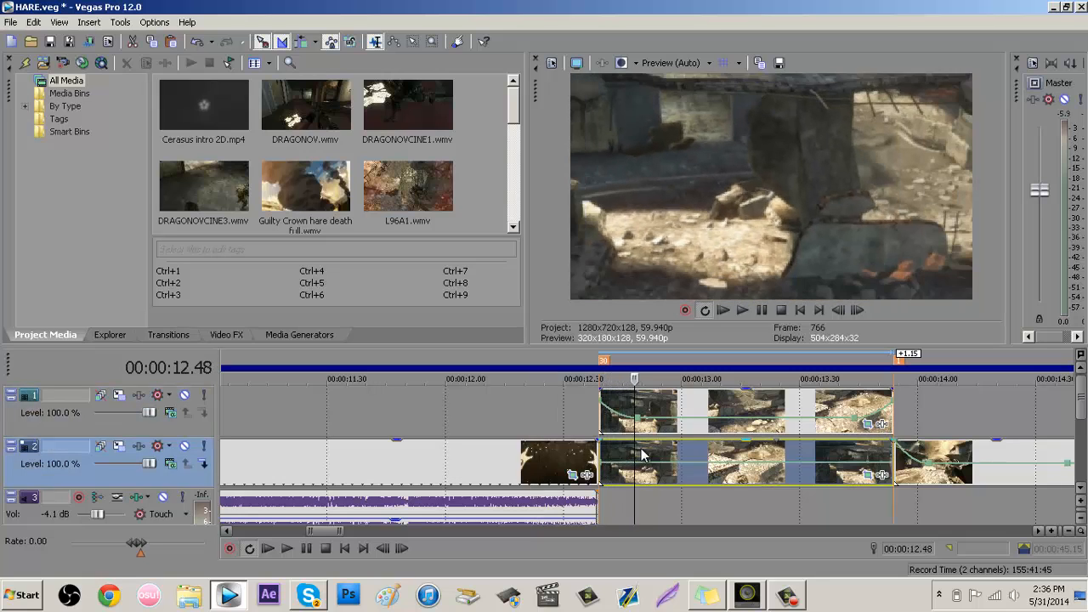
# - Step backward frame by frame from marker 1 to 00:00:13.46 to examine the motion at the clip's end
pyautogui.click(898, 454)
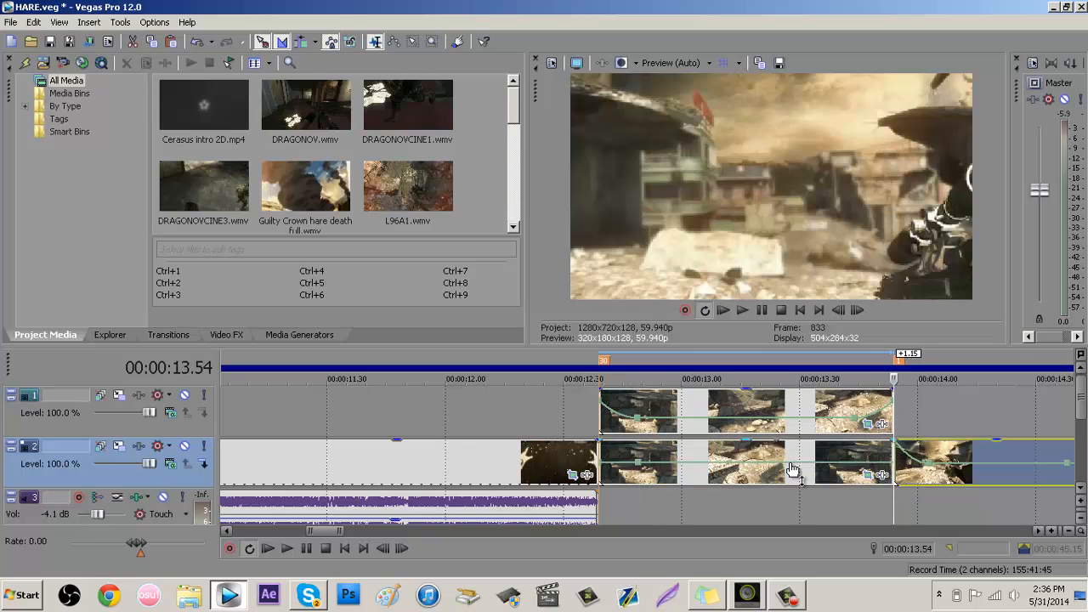
pyautogui.press('Left')
pyautogui.press('Left')
pyautogui.press('Left')
pyautogui.press('Left')
pyautogui.press('Left')
pyautogui.press('Left')
pyautogui.press('Left')
pyautogui.press('Left')
pyautogui.press('Left')
pyautogui.press('Left')
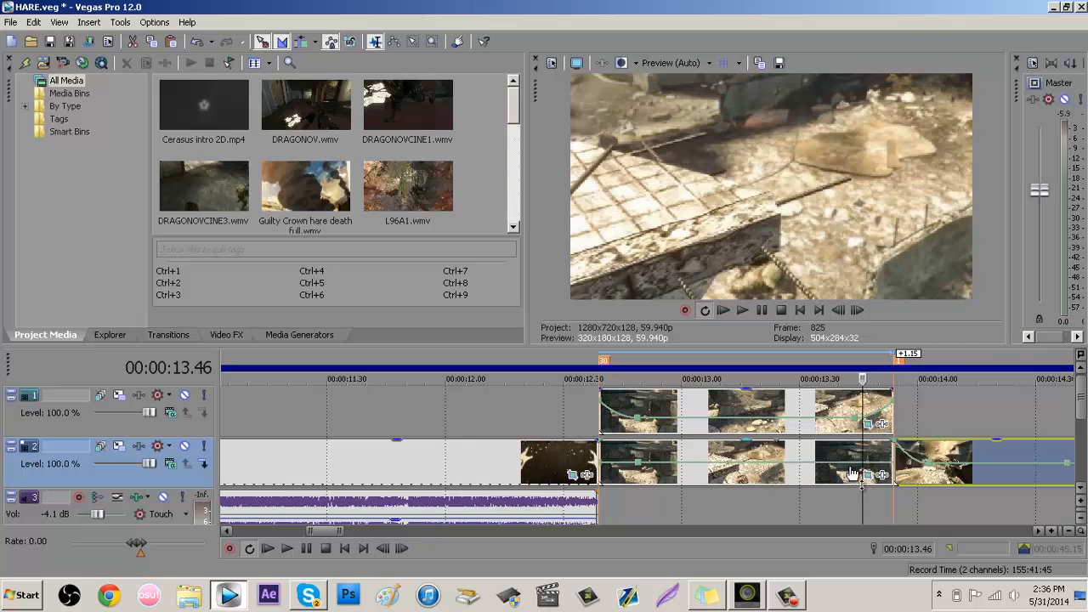
# - Raise the first and last velocity envelope points of the track 2 clip to the top of the clip
pyautogui.moveTo(896, 462); pyautogui.dragTo(896, 472)
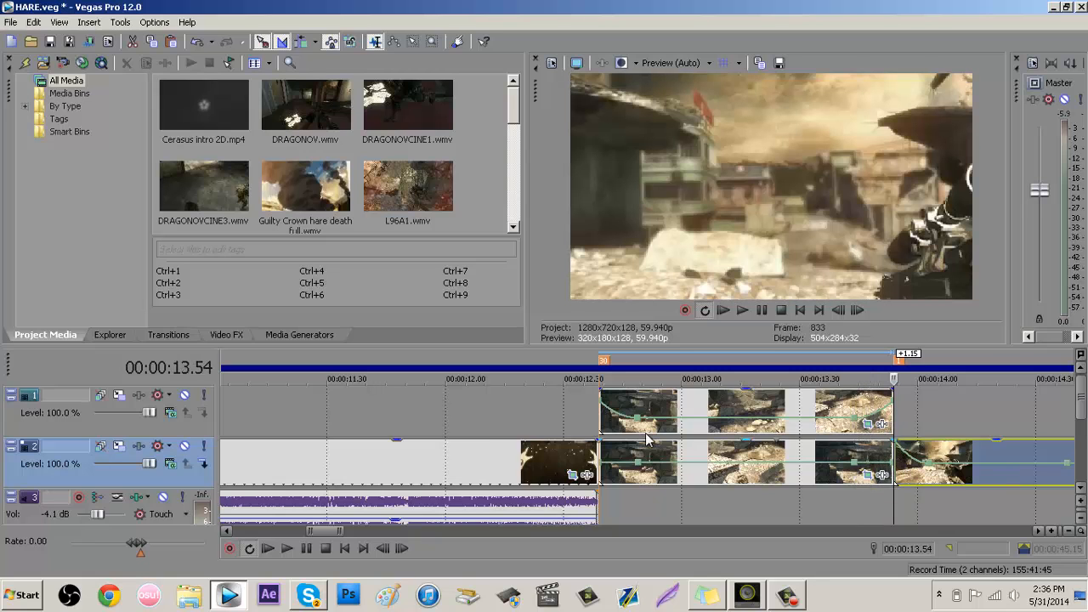
pyautogui.click(601, 467)
pyautogui.moveTo(605, 473); pyautogui.dragTo(606, 426)
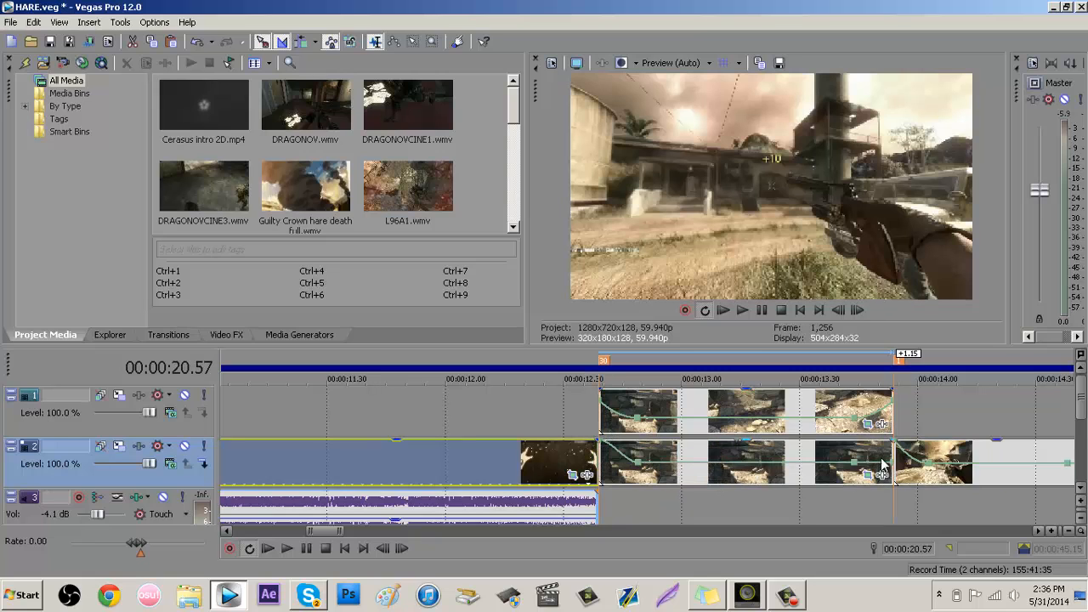
pyautogui.moveTo(891, 472); pyautogui.dragTo(889, 451)
# - Curve the track 2 clip's velocity envelope with Fast Fade at its start and Slow Fade at its end, and lower its middle section
pyautogui.rightClick(888, 450)
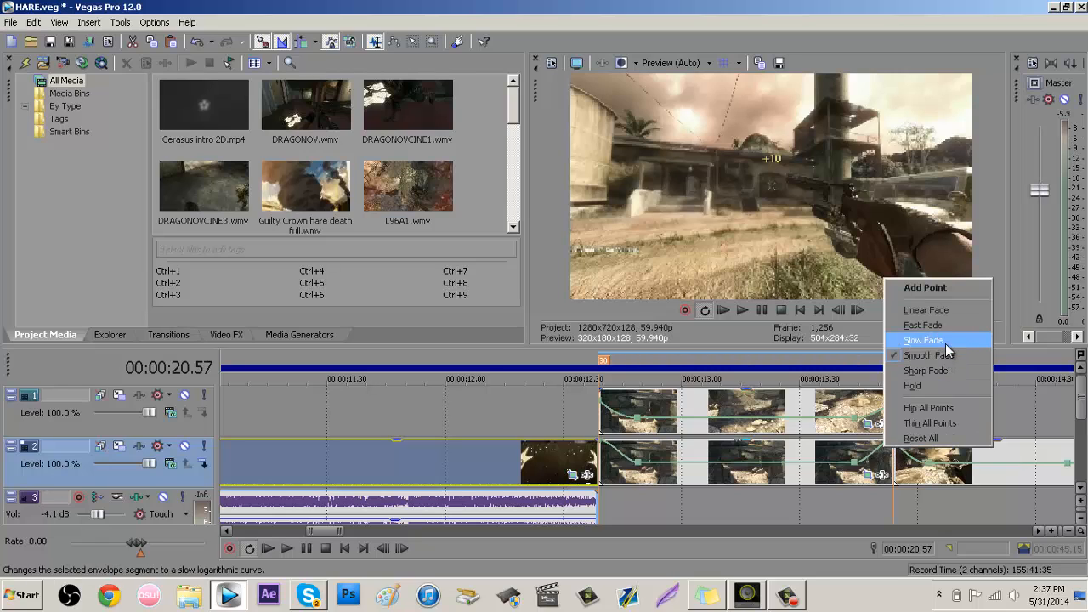
pyautogui.click(947, 328)
pyautogui.rightClick(884, 447)
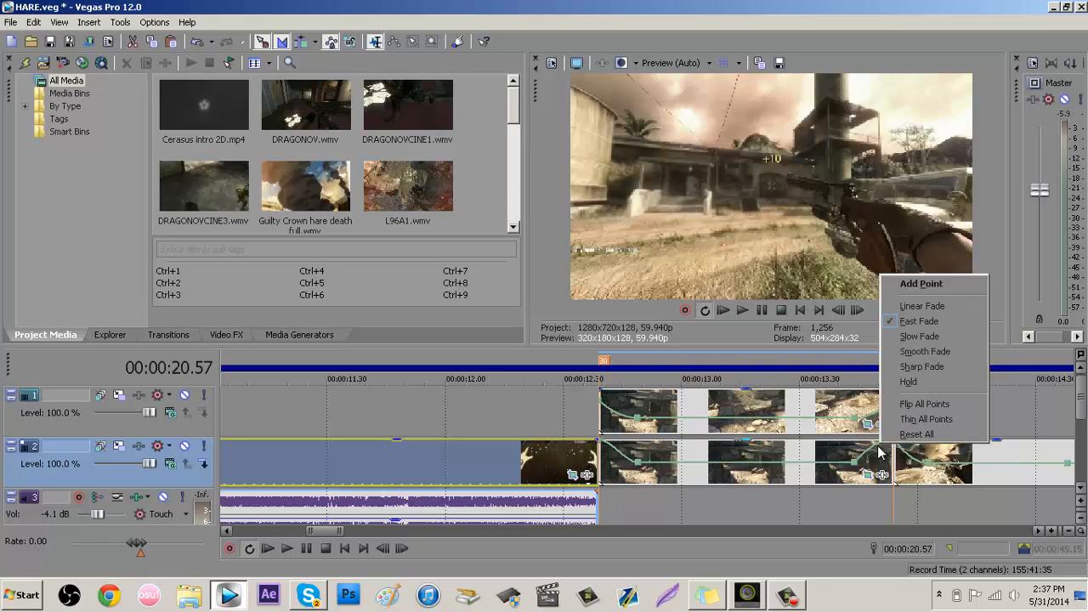
pyautogui.click(941, 337)
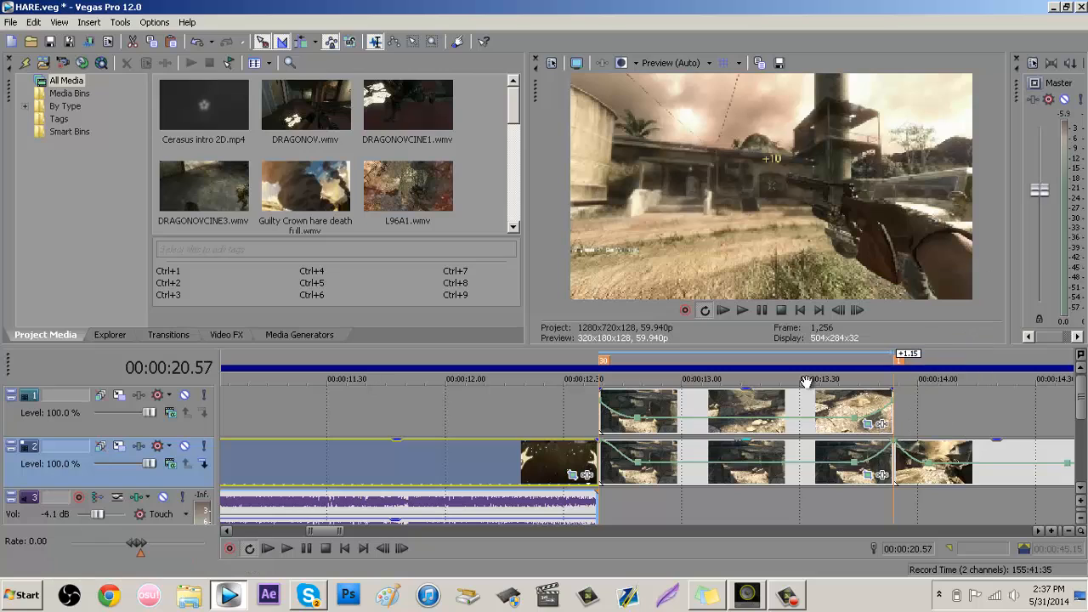
pyautogui.rightClick(619, 453)
pyautogui.click(687, 330)
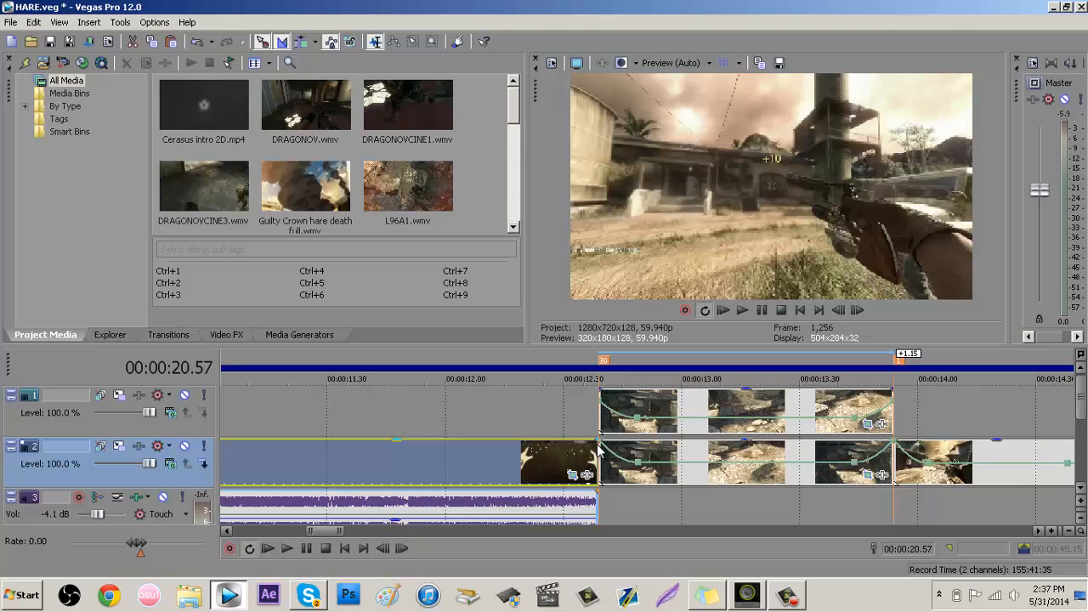
pyautogui.click(774, 470)
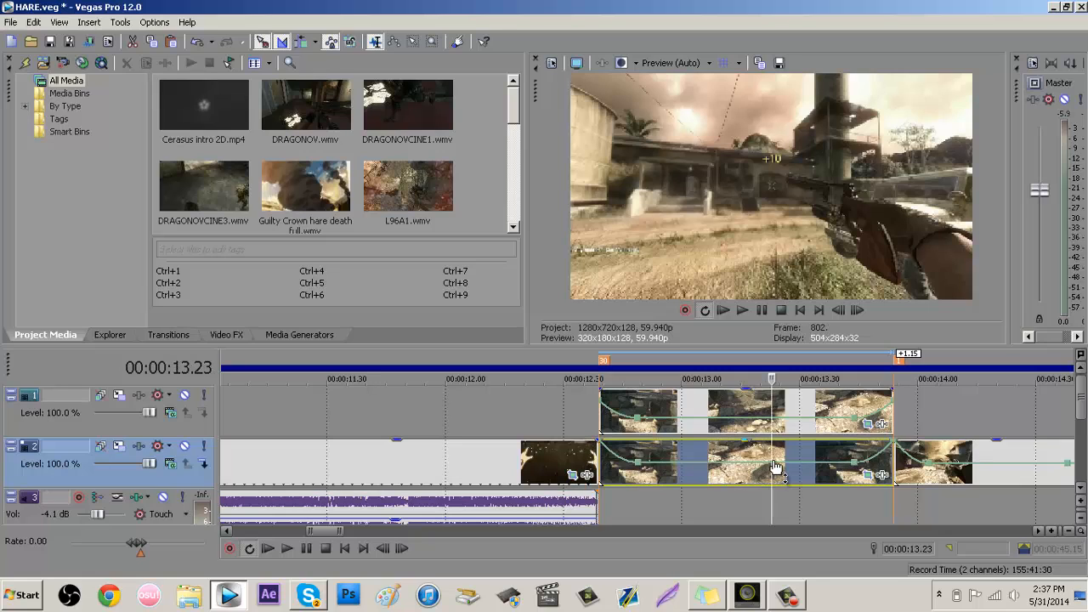
pyautogui.moveTo(776, 472); pyautogui.dragTo(772, 466)
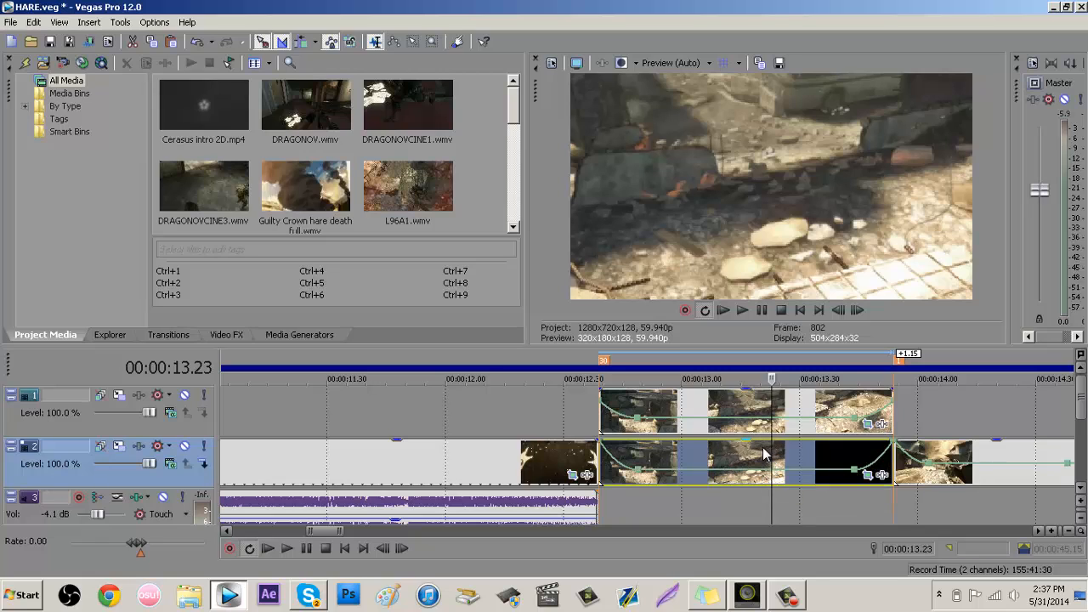
# - Move the track 1 duplicate clear of the clip below and play the range from 00:00:12.32 to 00:00:13.59
pyautogui.moveTo(612, 415); pyautogui.dragTo(1007, 407)
pyautogui.moveTo(581, 393); pyautogui.dragTo(911, 413)
pyautogui.press('space')
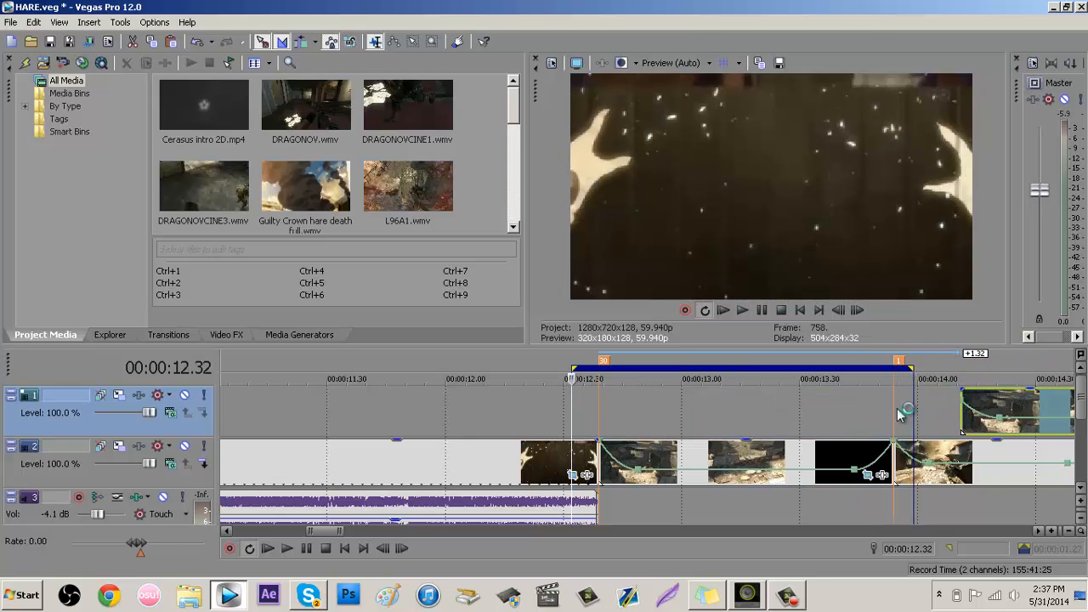
pyautogui.press('space')
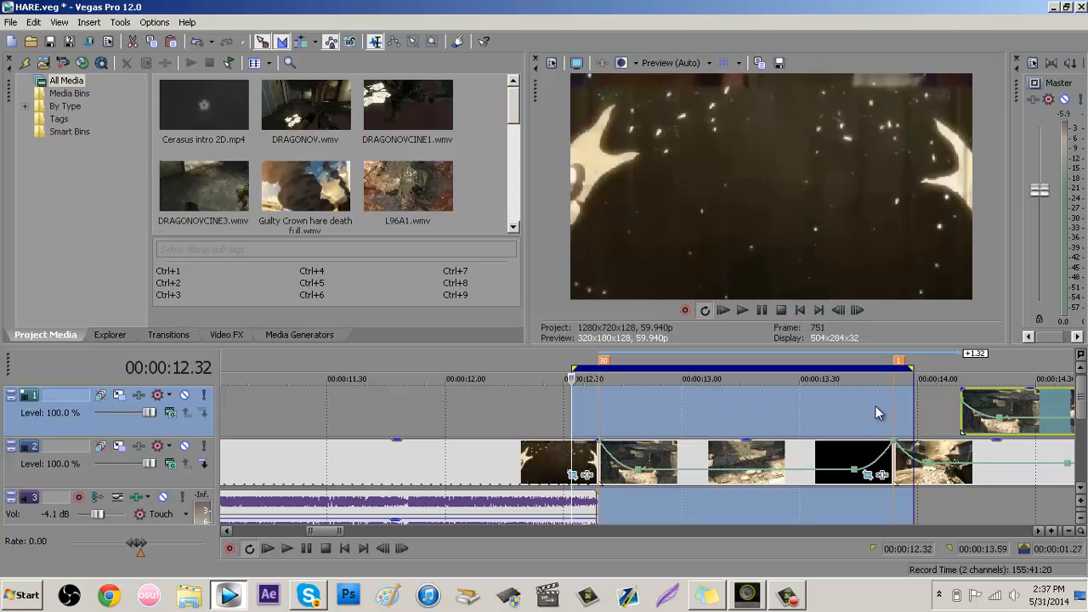
pyautogui.press('l')
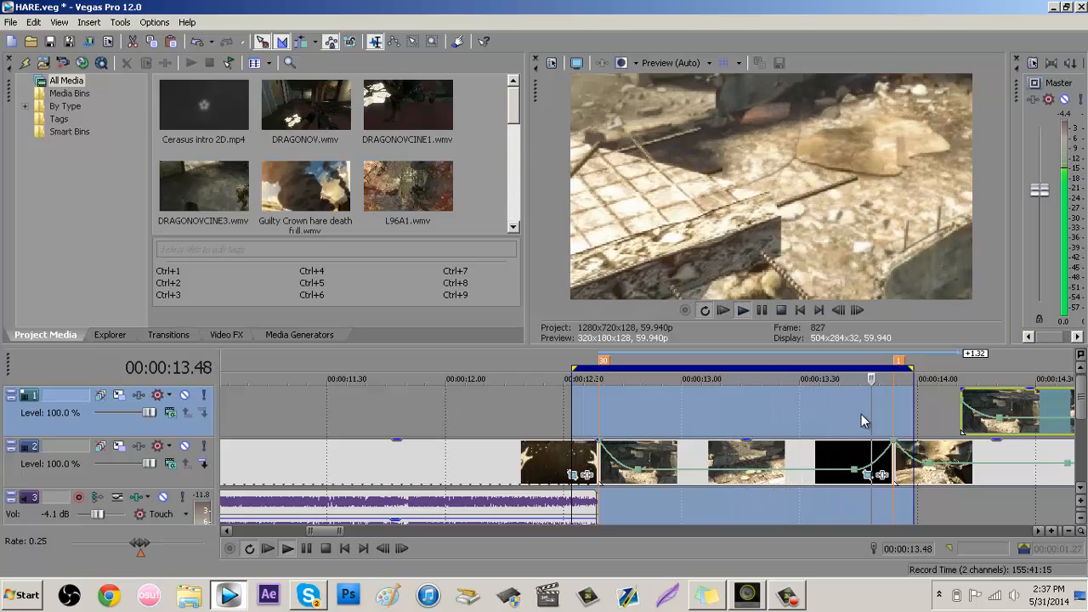
# - Delete the track 2 clip between markers 30 and 1 and put the track 1 duplicate in its place
pyautogui.doubleClick(805, 405)
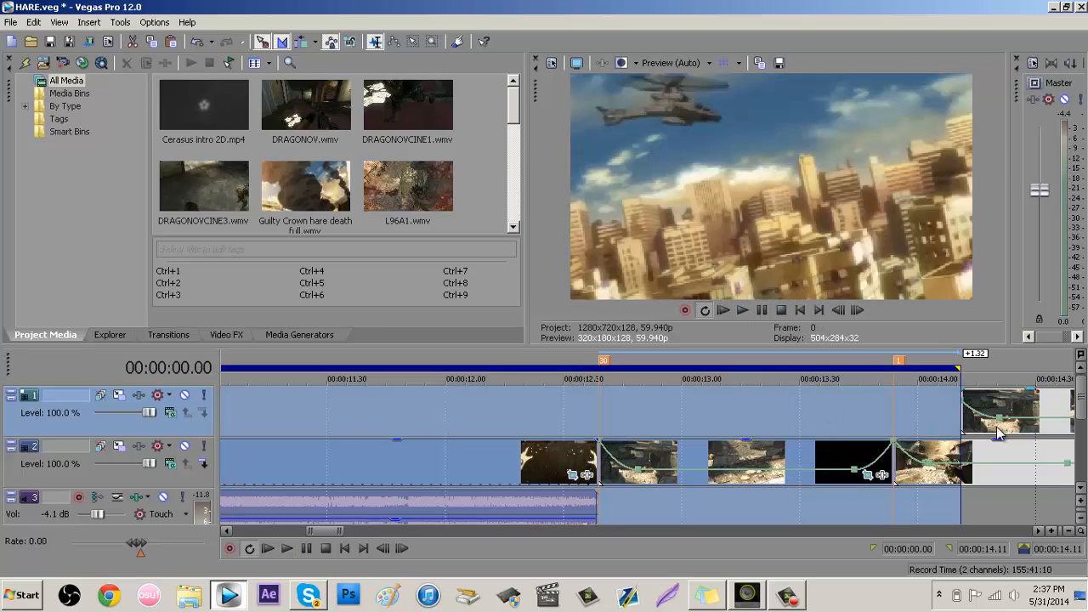
pyautogui.moveTo(997, 406); pyautogui.dragTo(651, 408)
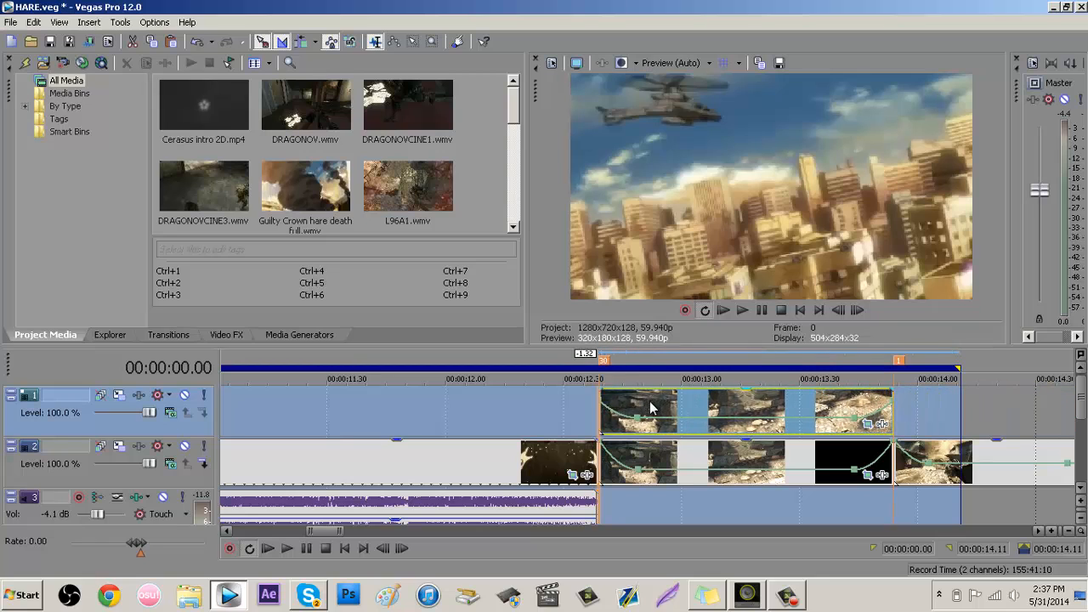
pyautogui.click(670, 463)
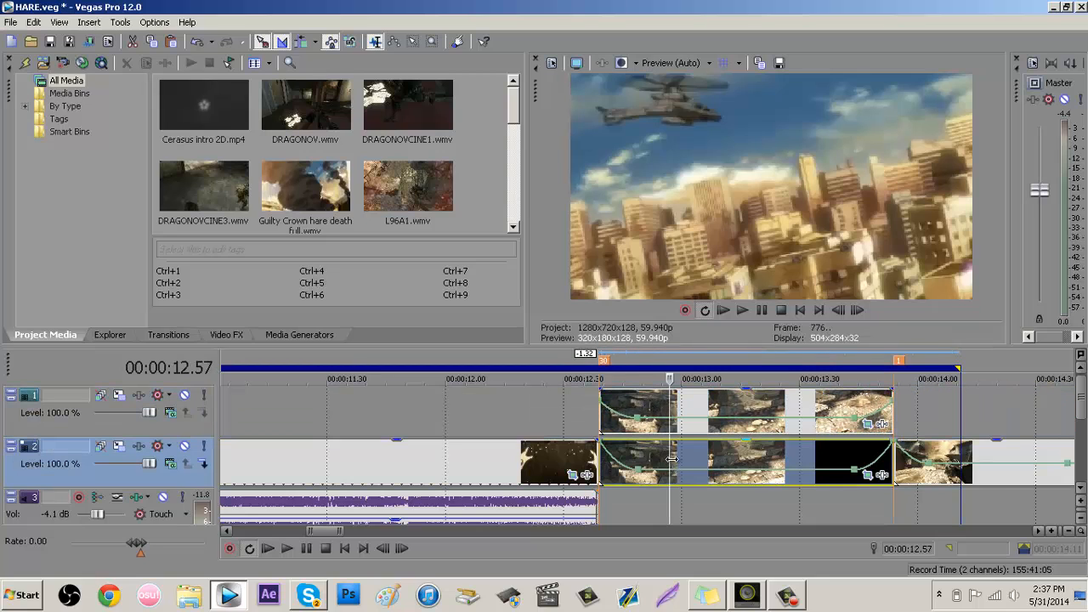
pyautogui.press('Delete')
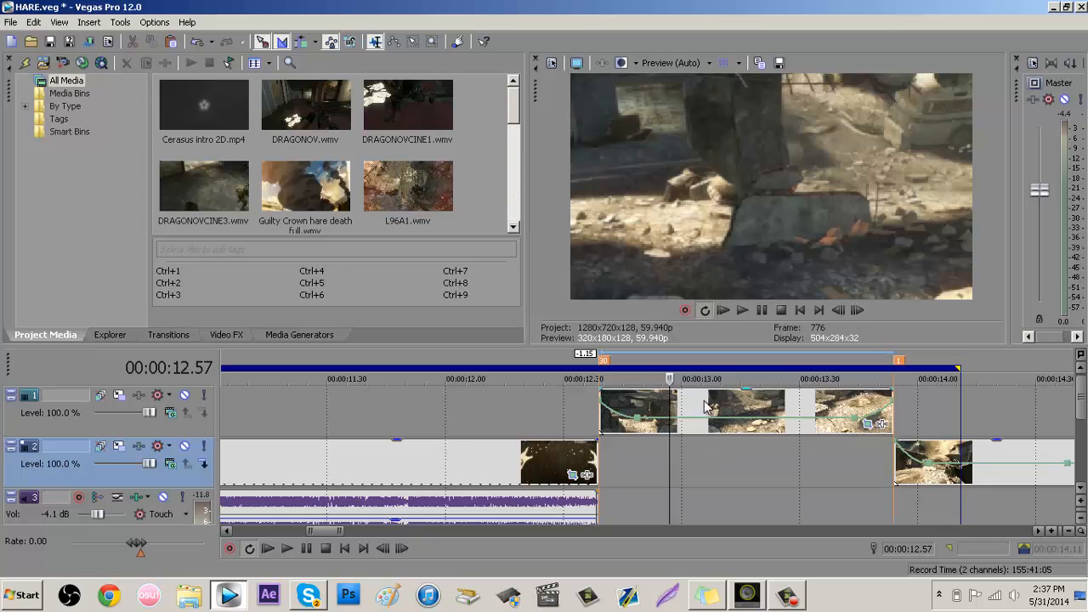
pyautogui.moveTo(703, 466); pyautogui.dragTo(707, 448)
pyautogui.click(710, 413)
pyautogui.scroll(-6, 716, 413)
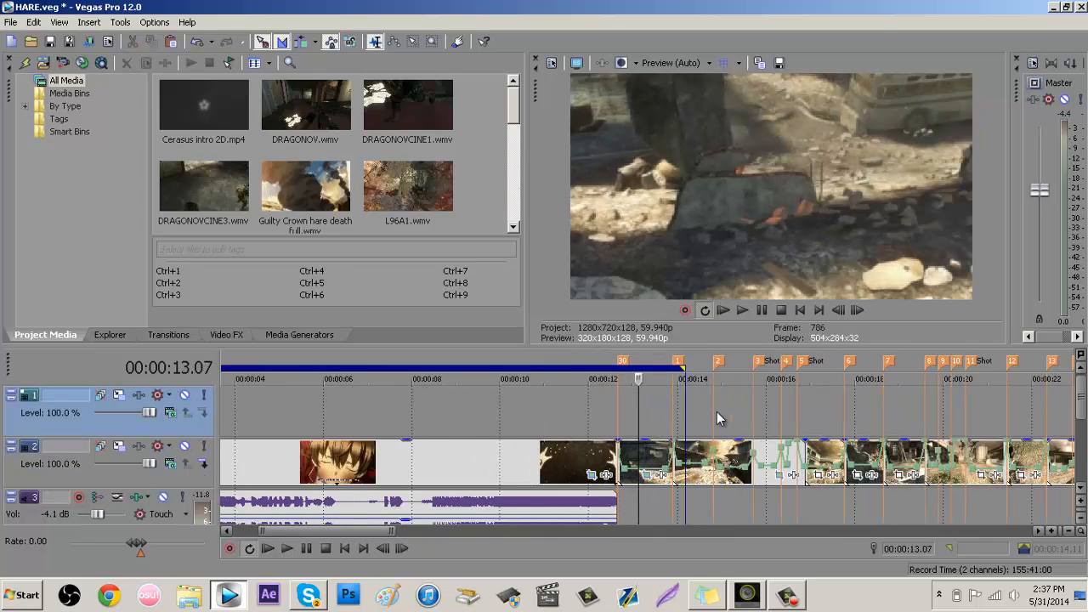
pyautogui.scroll(-3, 714, 412)
pyautogui.scroll(8, 699, 415)
pyautogui.click(625, 411)
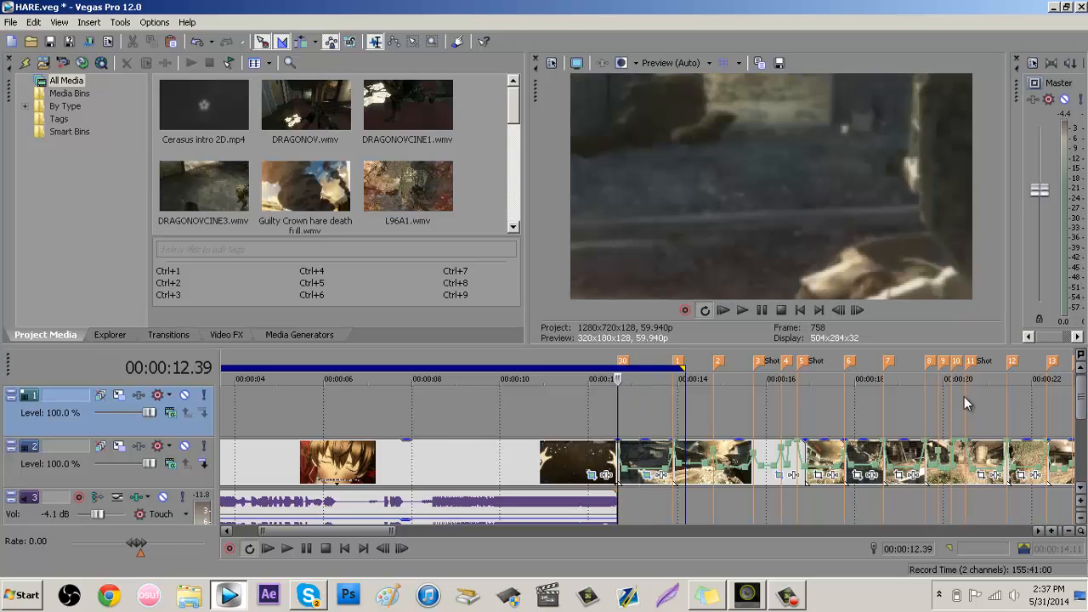
pyautogui.scroll(5, 935, 399)
pyautogui.scroll(-2, 871, 404)
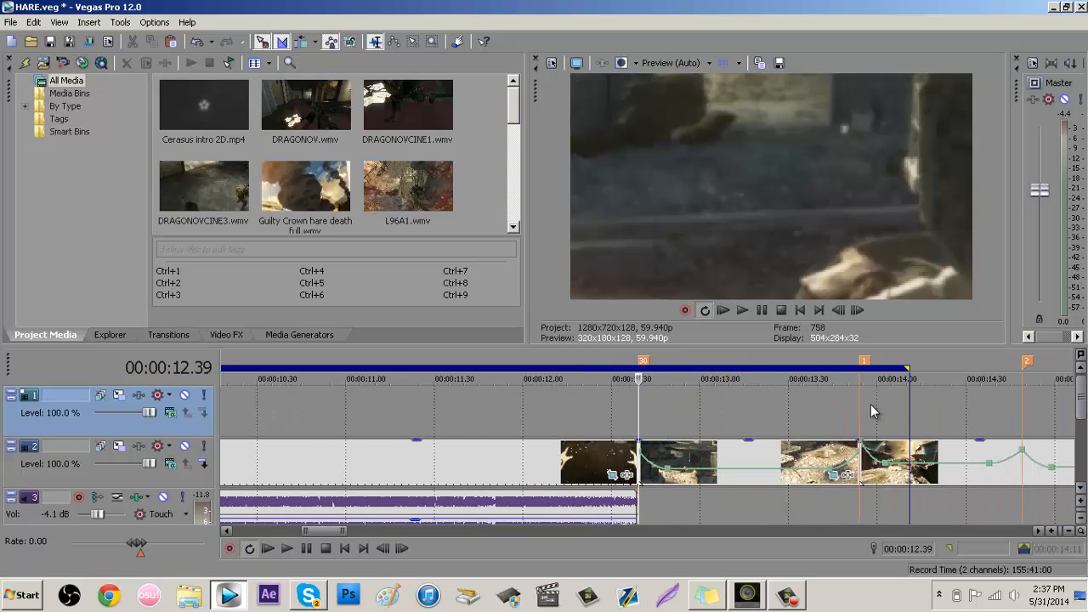
# - Try inserting an unnamed marker at 00:00:13.05 between markers 30 and 1, and discard it
pyautogui.click(715, 404)
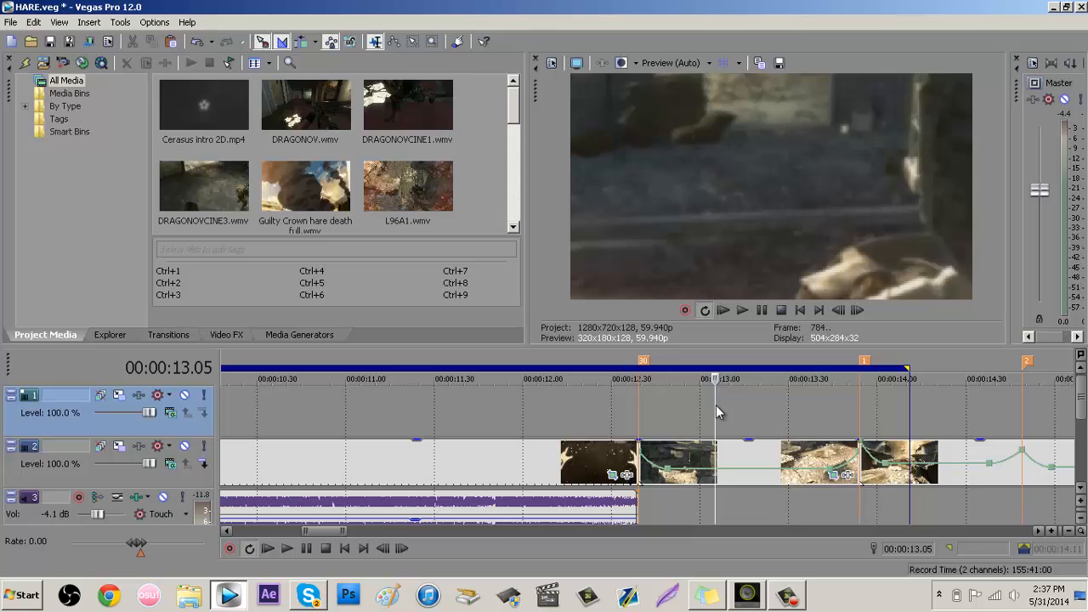
pyautogui.press('m')
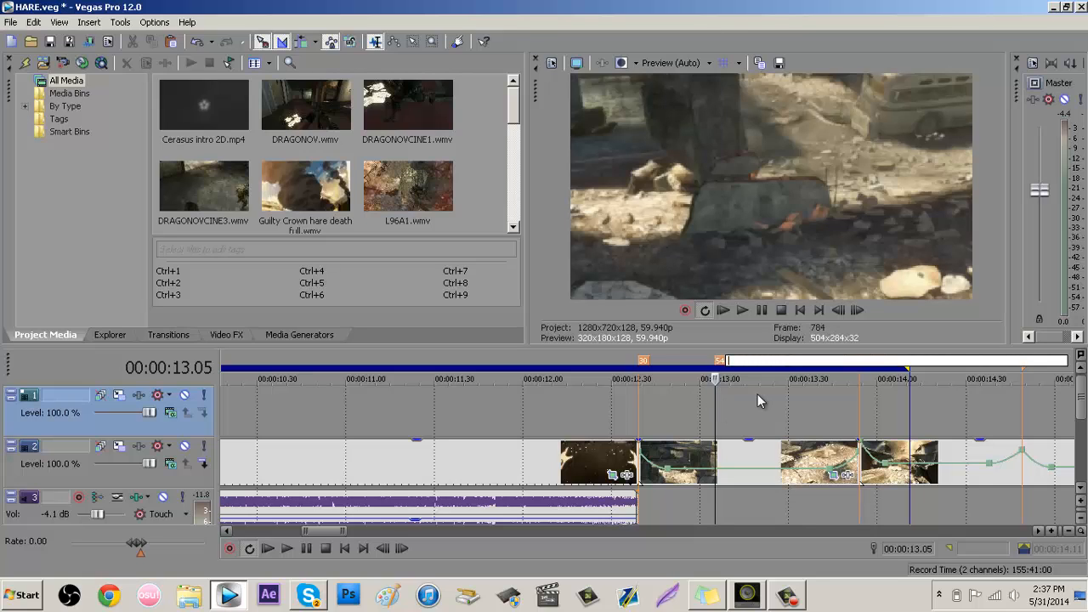
pyautogui.press('Escape')
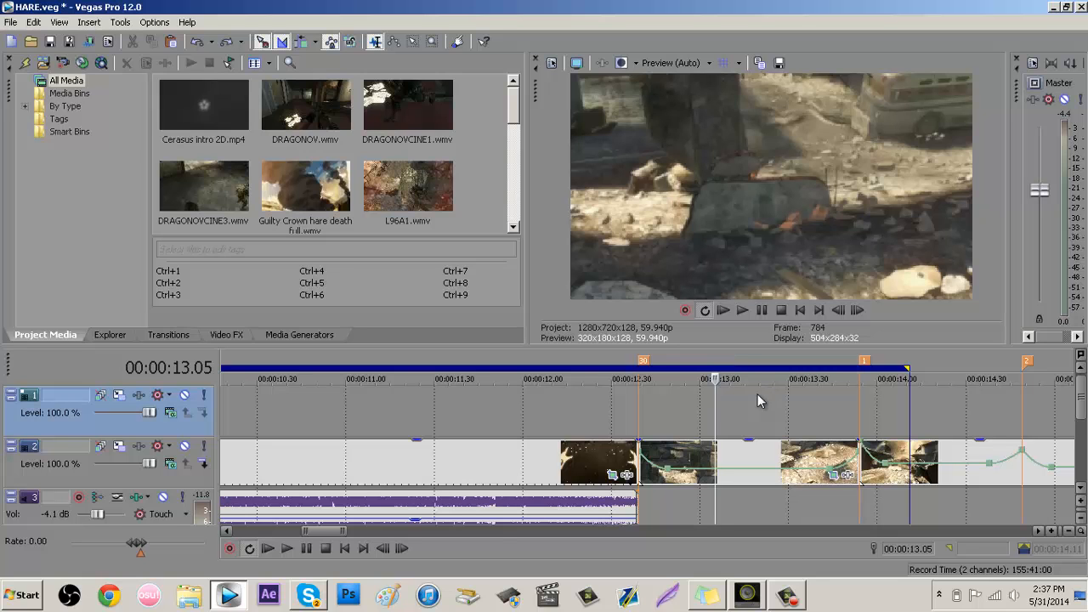
# - Look over the markers and velocity envelopes of the clips along the rest of the timeline
pyautogui.scroll(-8, 748, 400)
pyautogui.scroll(6, 748, 424)
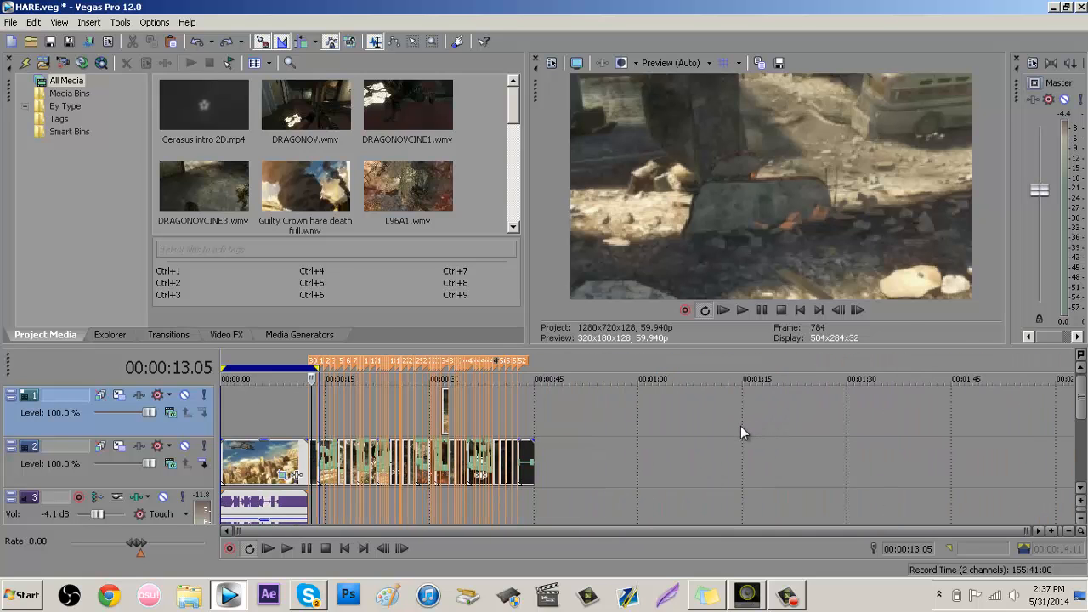
pyautogui.click(745, 422)
pyautogui.scroll(4, 745, 423)
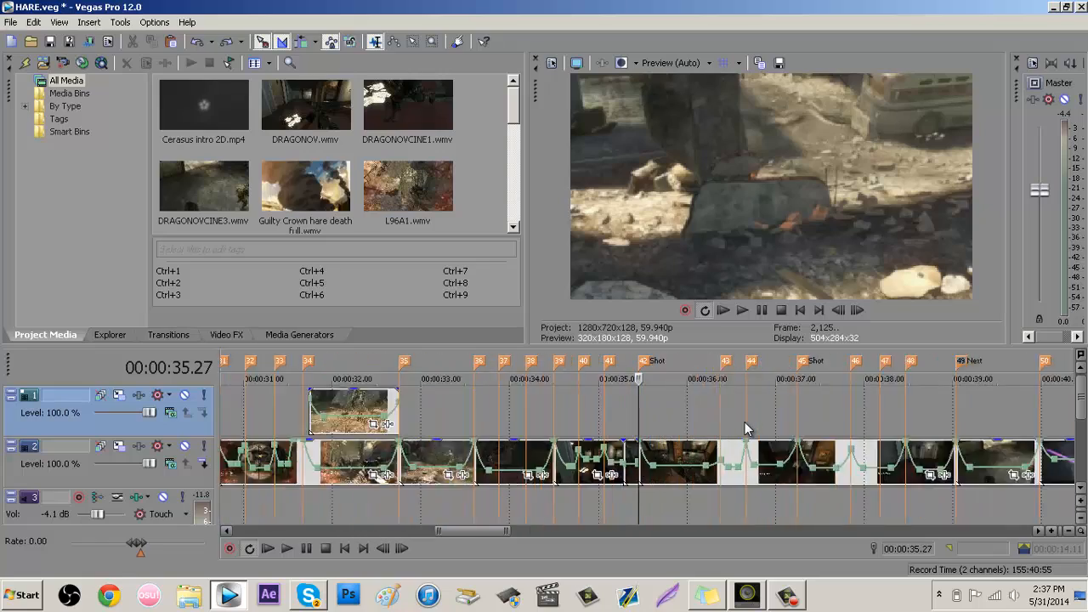
pyautogui.scroll(-8, 745, 422)
pyautogui.click(371, 430)
pyautogui.scroll(5, 370, 429)
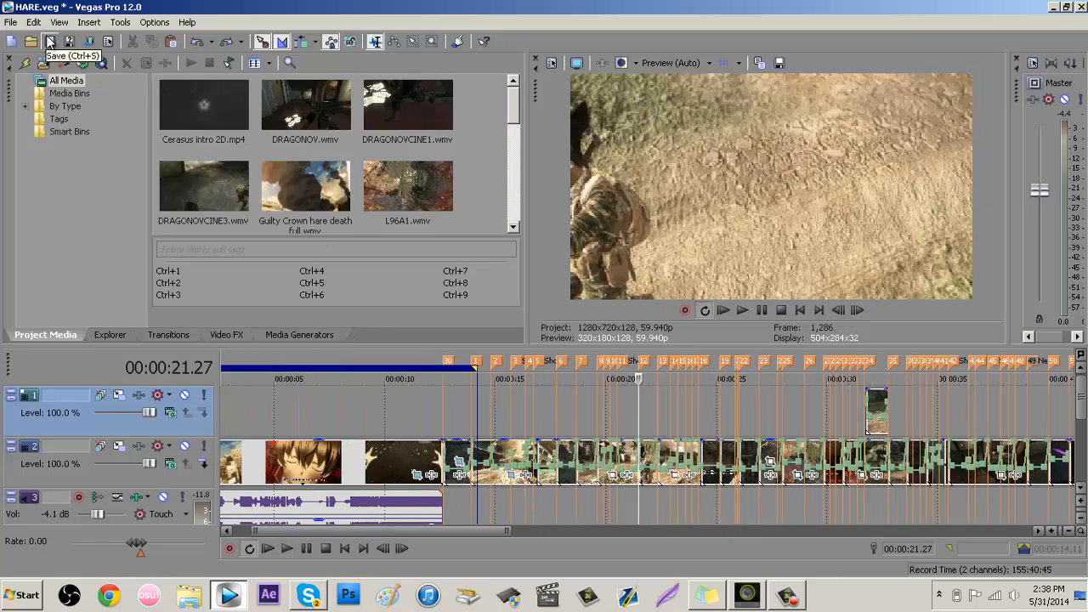
# - Save the HARE.veg project and return the playhead to marker 30 at 00:00:12.39
pyautogui.click(49, 42)
pyautogui.scroll(-4, 450, 465)
pyautogui.scroll(5, 450, 465)
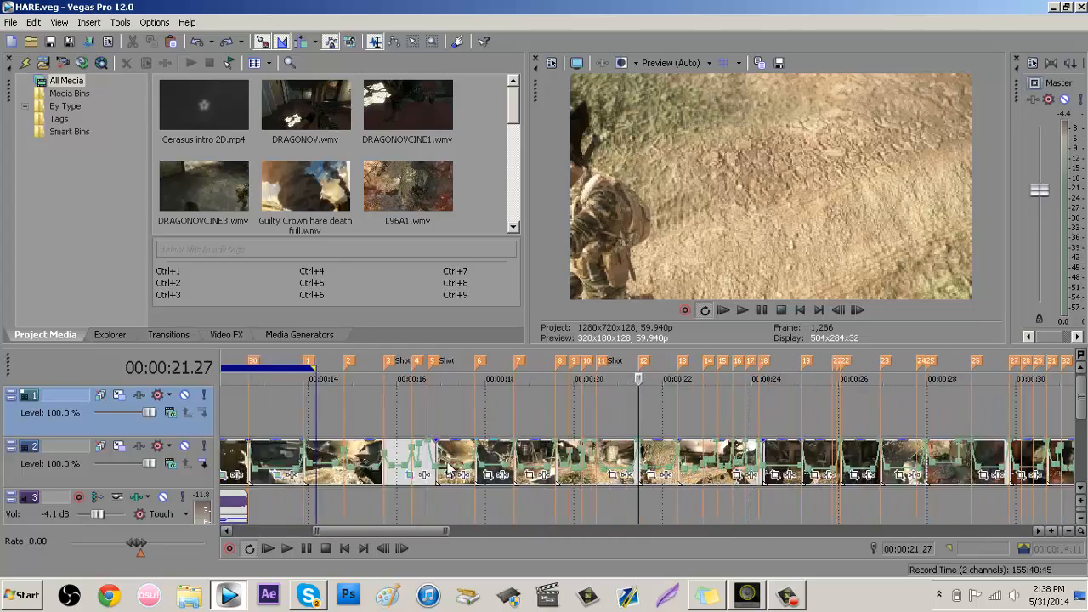
pyautogui.scroll(-4, 447, 442)
pyautogui.click(367, 407)
pyautogui.click(362, 408)
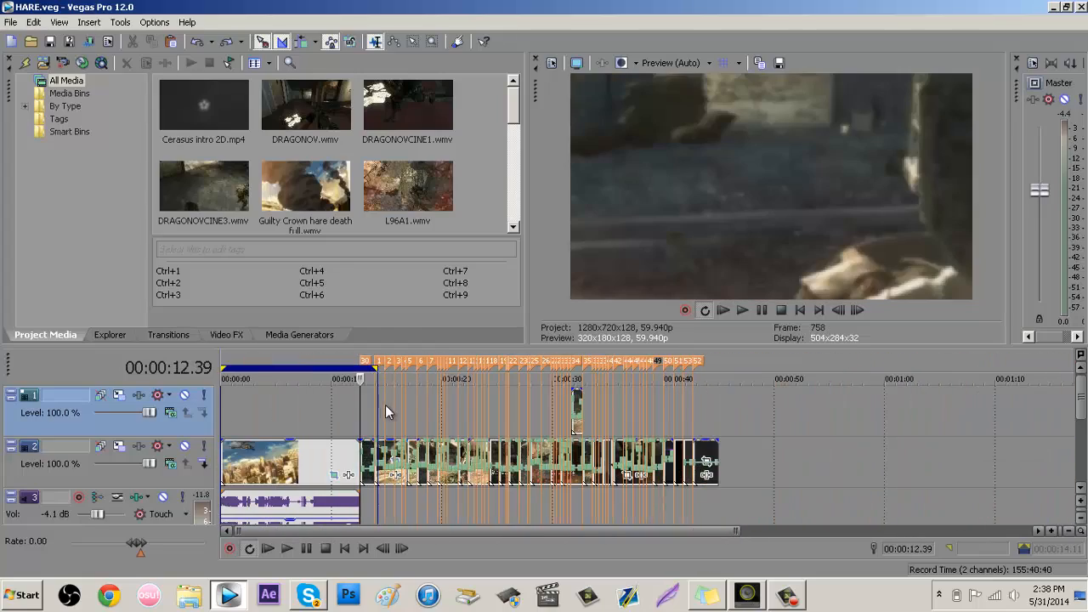
pyautogui.scroll(3, 390, 404)
pyautogui.scroll(-3, 391, 405)
pyautogui.scroll(5, 391, 406)
pyautogui.scroll(-4, 392, 407)
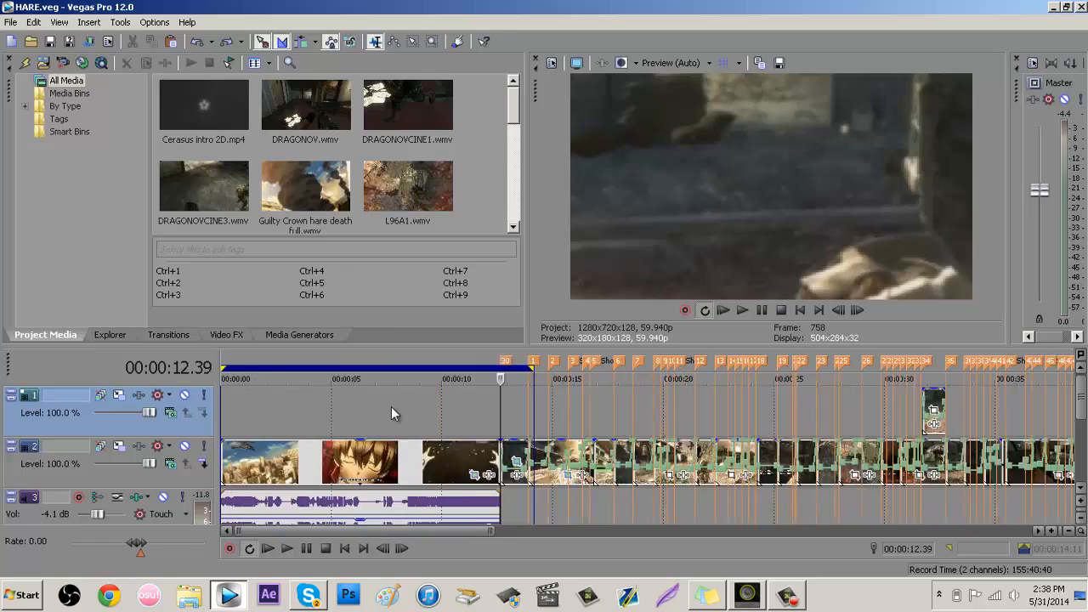
pyautogui.scroll(4, 391, 407)
pyautogui.scroll(-6, 396, 408)
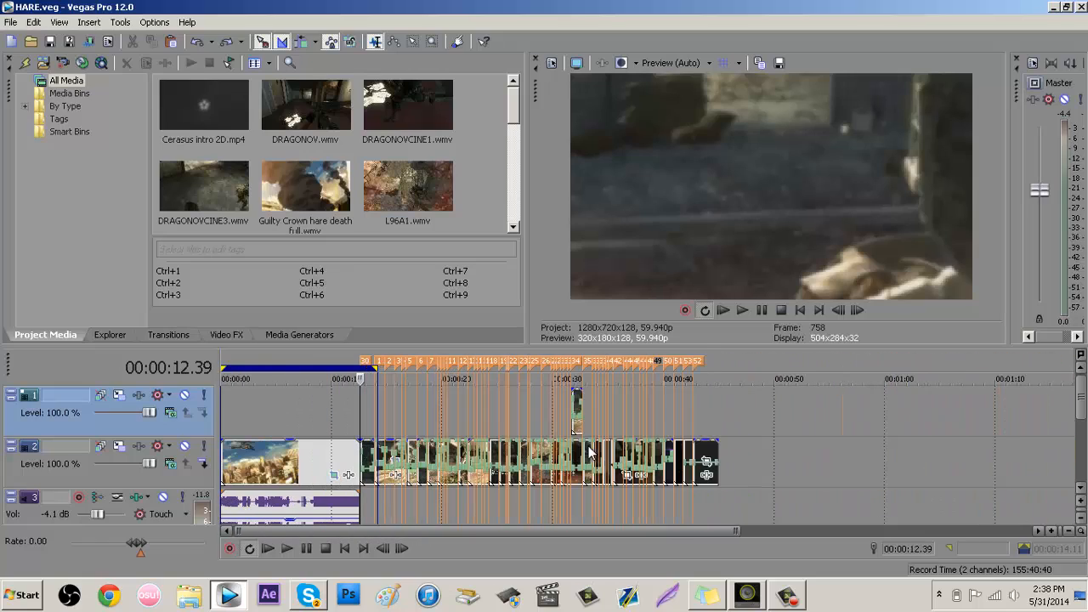
pyautogui.click(517, 414)
pyautogui.scroll(3, 518, 414)
pyautogui.scroll(-5, 510, 418)
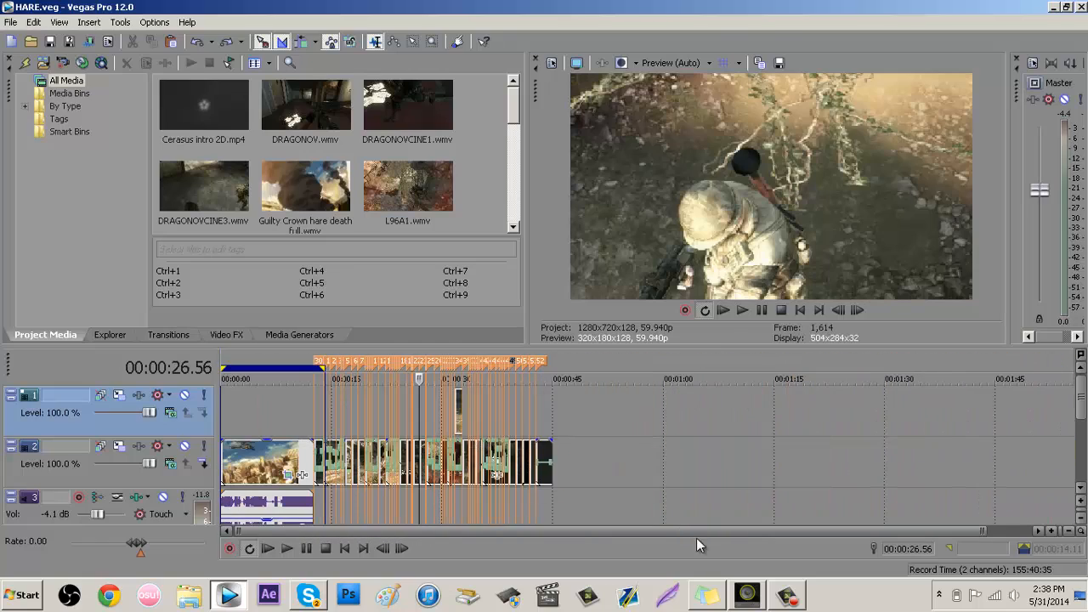
pyautogui.click(787, 595)
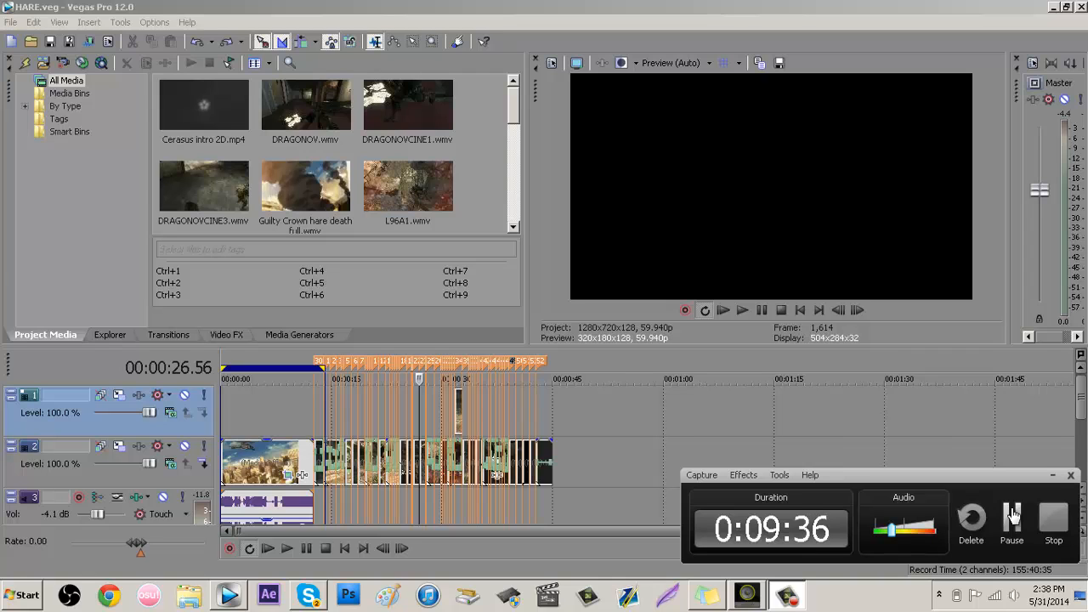
# - Switch to Skype and look through two of yesterday's group conversations
pyautogui.click(308, 595)
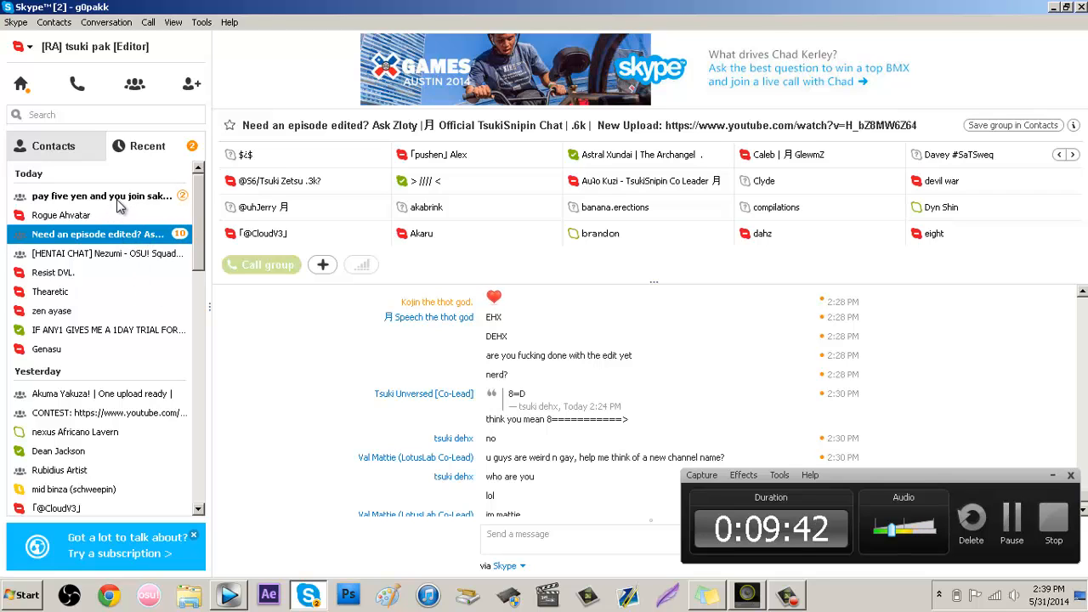
pyautogui.click(122, 398)
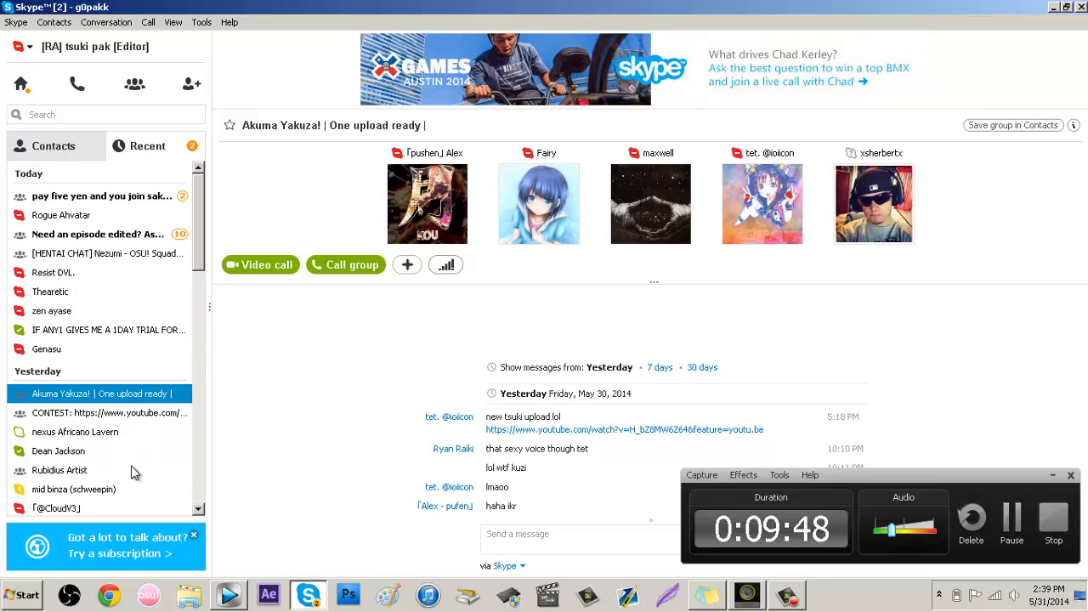
pyautogui.click(133, 470)
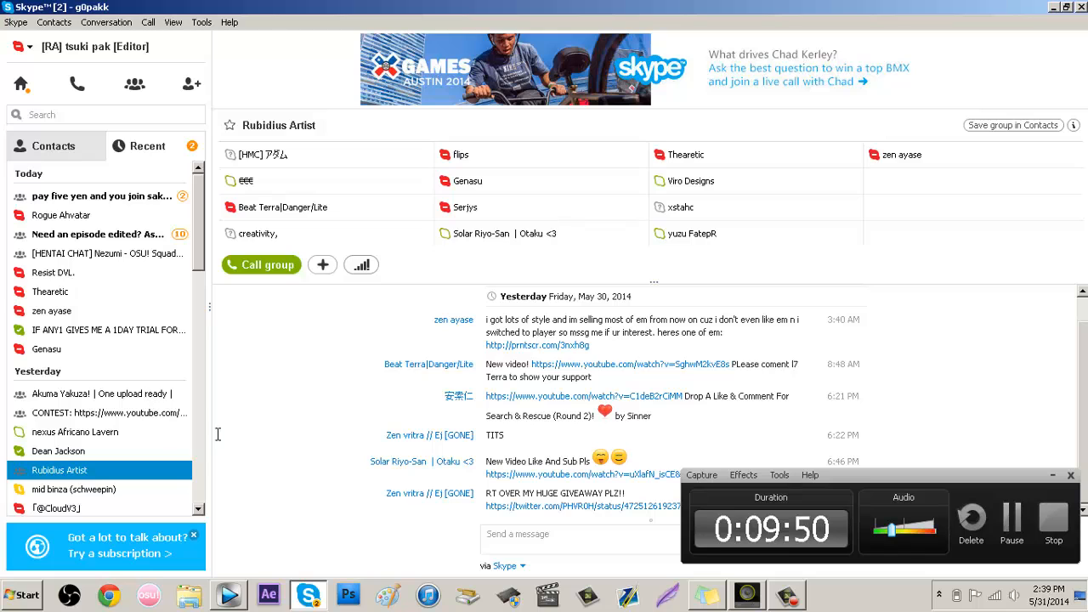